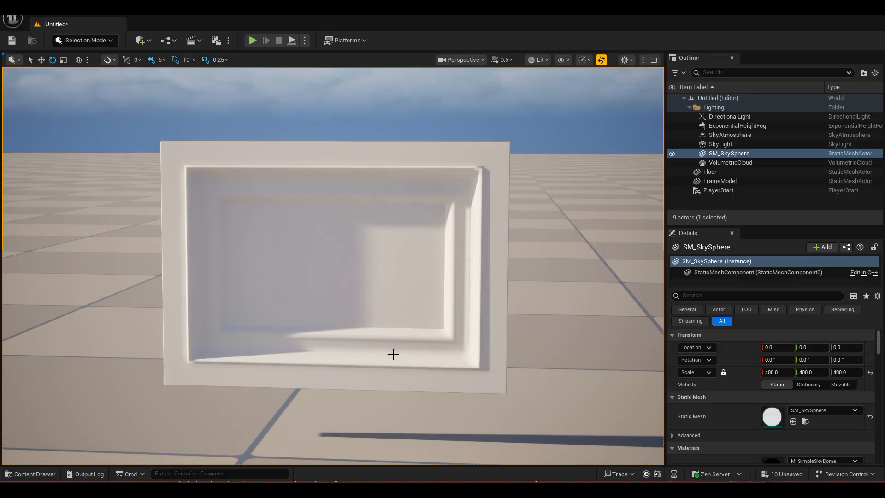
left_click_drag(378, 335, 333, 311, "alt")
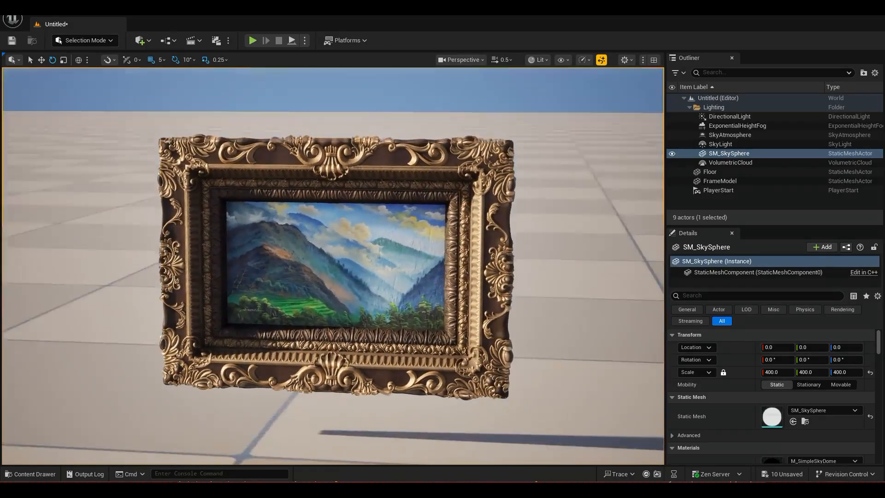
left_click_drag(332, 252, 332, 209, "alt")
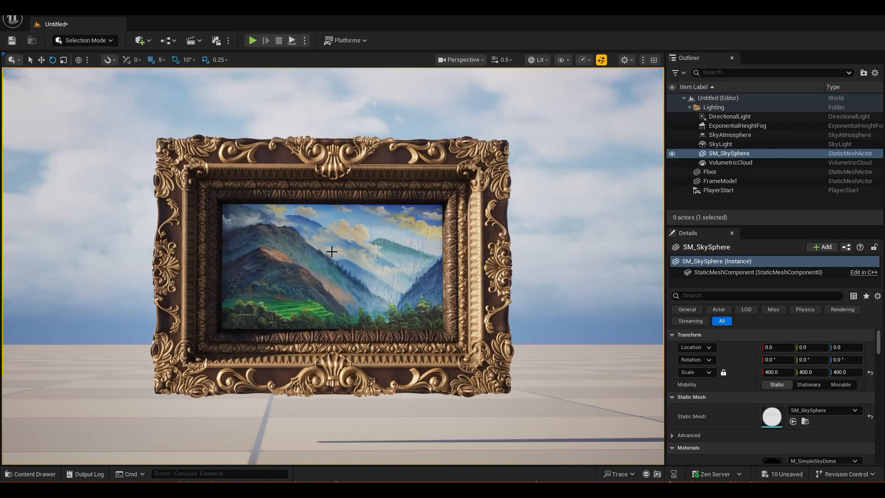
mouse_move(332, 252)
left_mouse_down("alt")
mouse_move(360, 252)
mouse_move(332, 244)
left_mouse_up("alt")
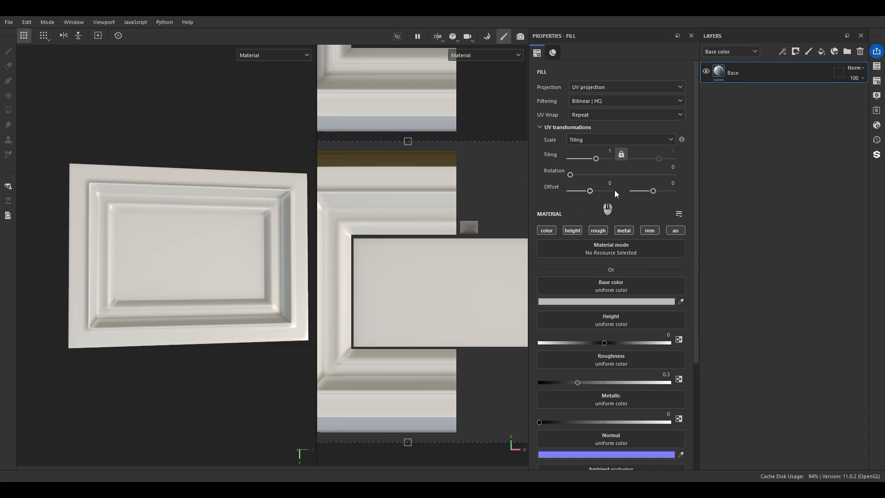
Review the shader's displacement and tessellation settings and the Frame texture set's channel list in Substance 3D Painter
left_click(876, 124)
scroll(738, 222, "down", 5)
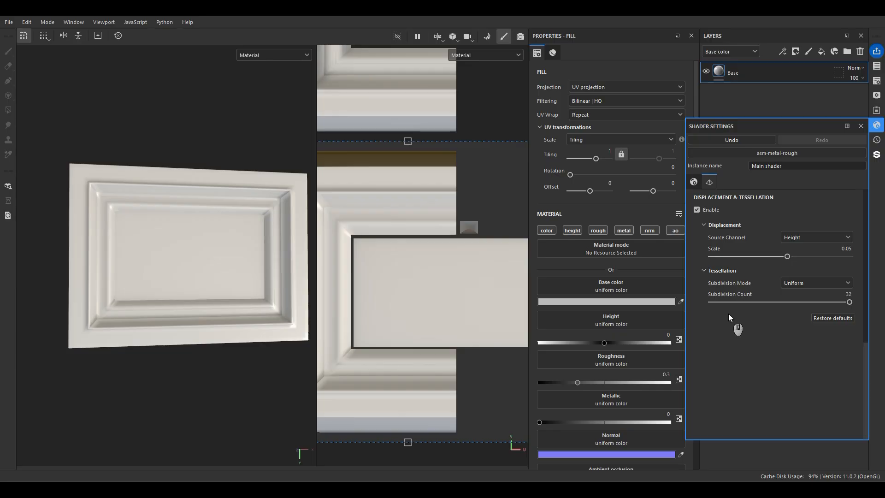
scroll(728, 317, "up", 10)
left_click(861, 126)
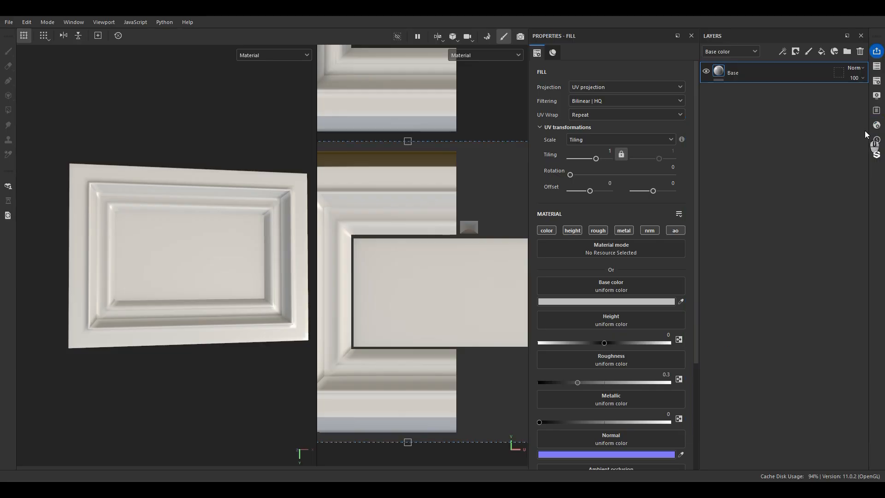
left_click(876, 80)
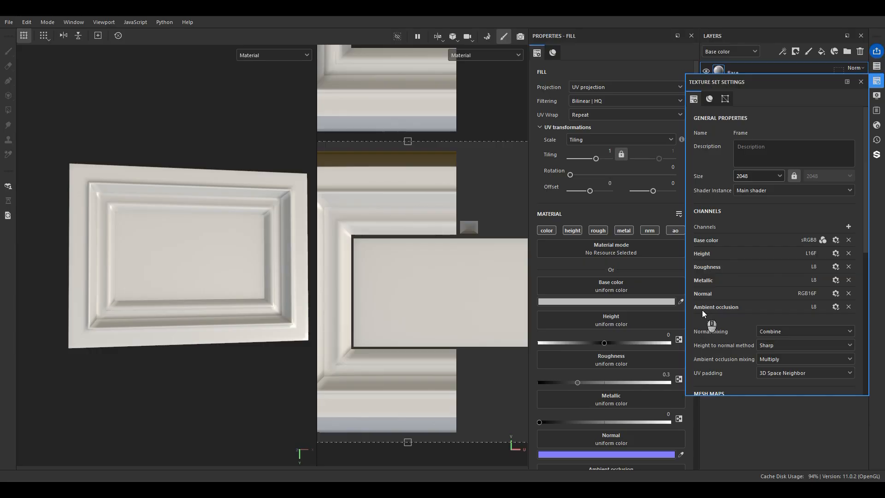
left_click(860, 82)
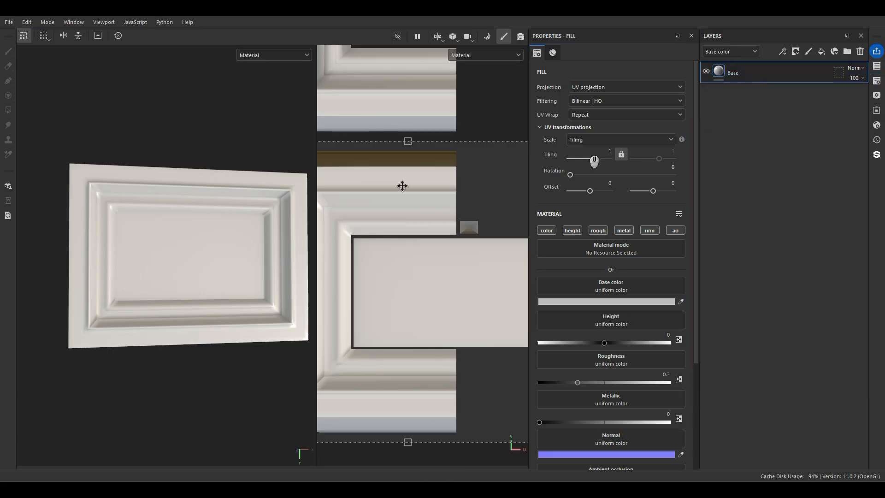
scroll(223, 311, "up", 2)
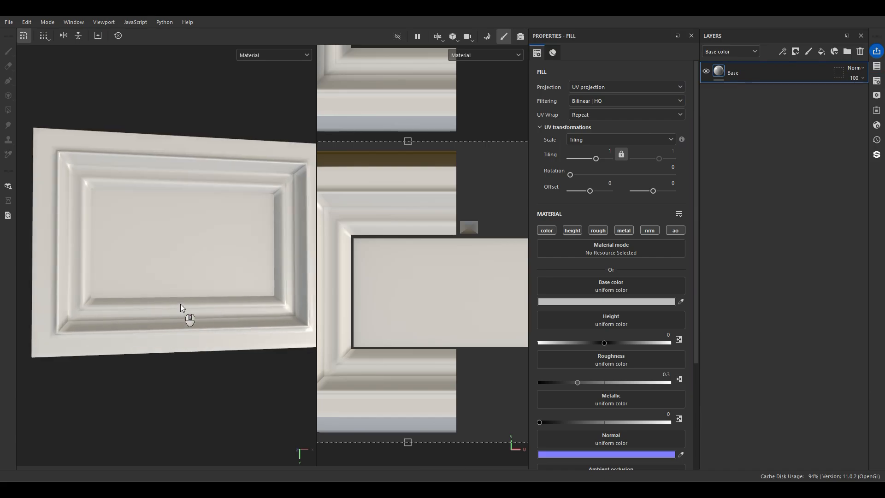
scroll(199, 231, "up", 3)
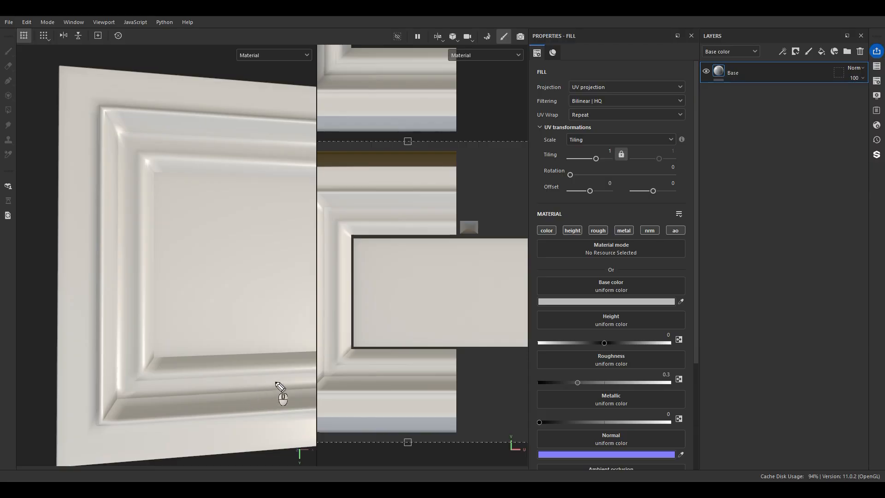
left_click_drag(278, 381, 252, 393)
mouse_move(126, 268)
left_mouse_down()
mouse_move(127, 317)
mouse_move(135, 277)
left_mouse_up()
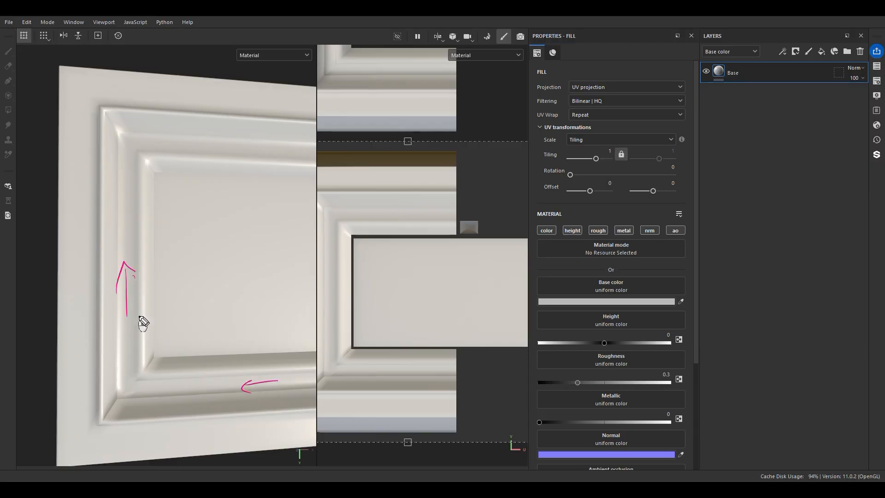
mouse_move(55, 60)
left_mouse_down()
mouse_move(156, 166)
mouse_move(164, 346)
mouse_move(83, 482)
left_mouse_up()
left_click_drag(170, 356, 303, 348)
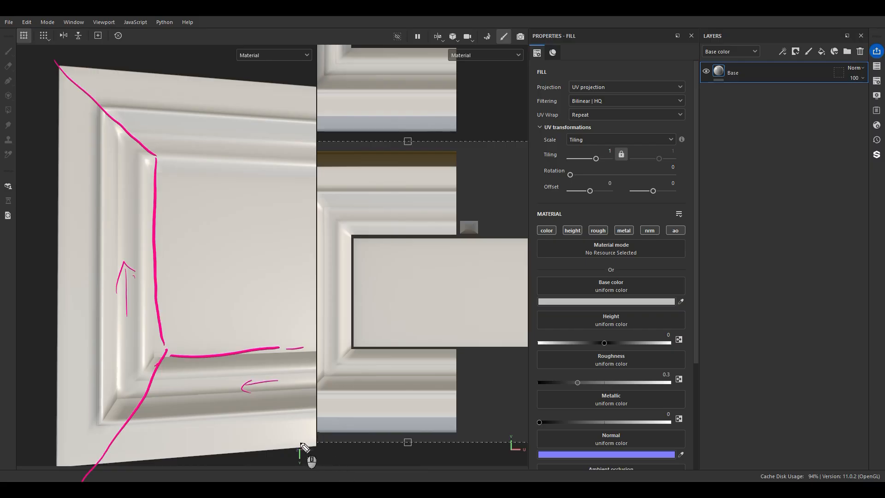
left_click_drag(306, 446, 158, 446)
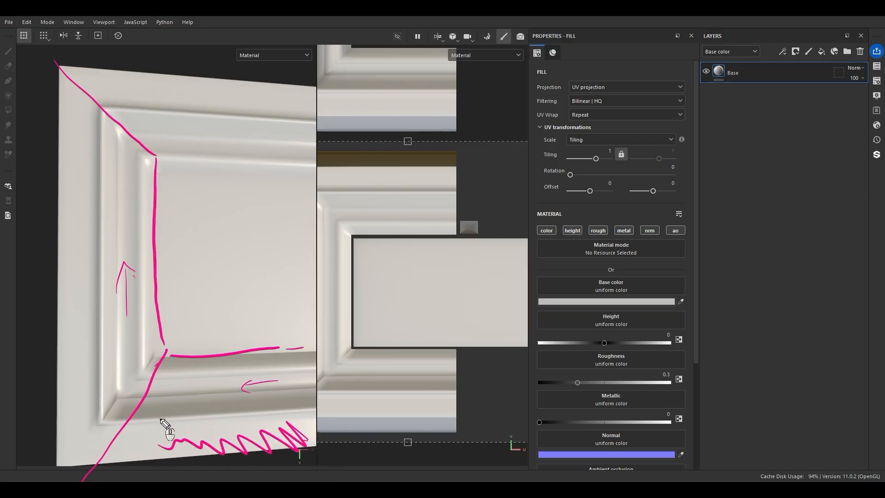
mouse_move(253, 429)
left_mouse_down()
mouse_move(257, 316)
mouse_move(262, 329)
left_mouse_up()
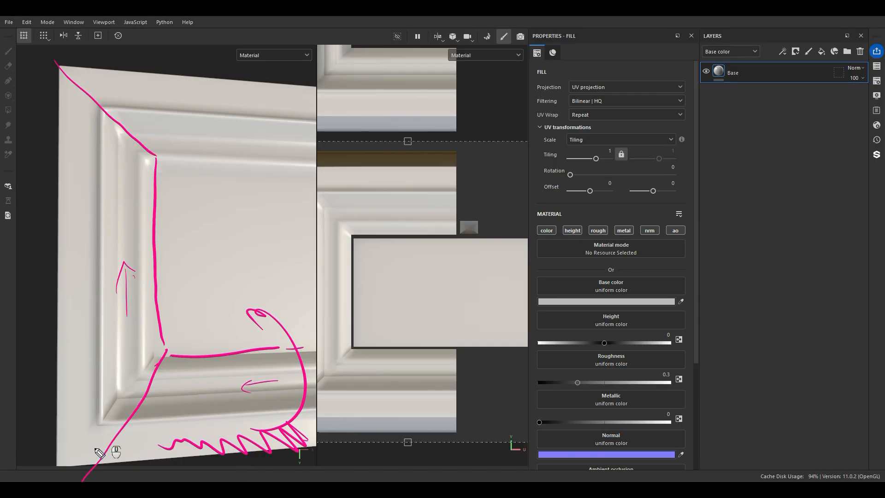
Add a new paint layer above the Base layer and rename it "Vertical Mask"
left_click(795, 51)
left_click(804, 62)
double_click(740, 73)
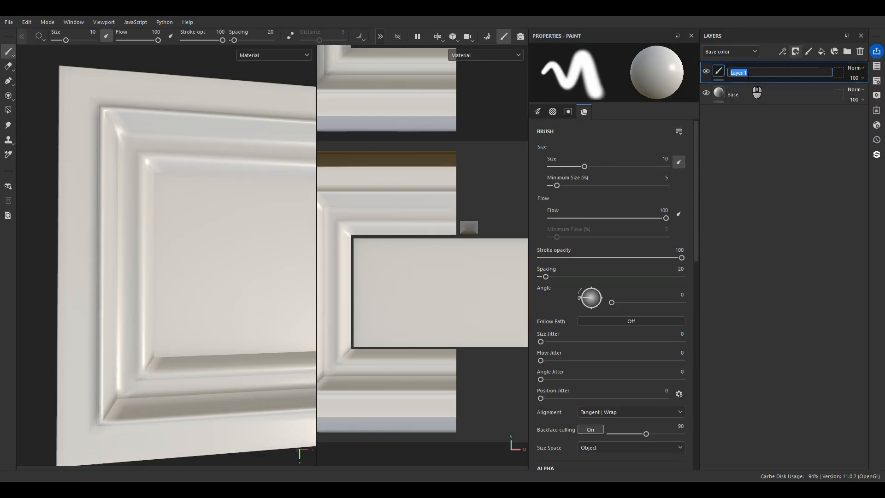
type("Vertical Mask")
key("Return")
Give the Vertical Mask layer a black mask and add a paint effect to that mask
right_click(757, 75)
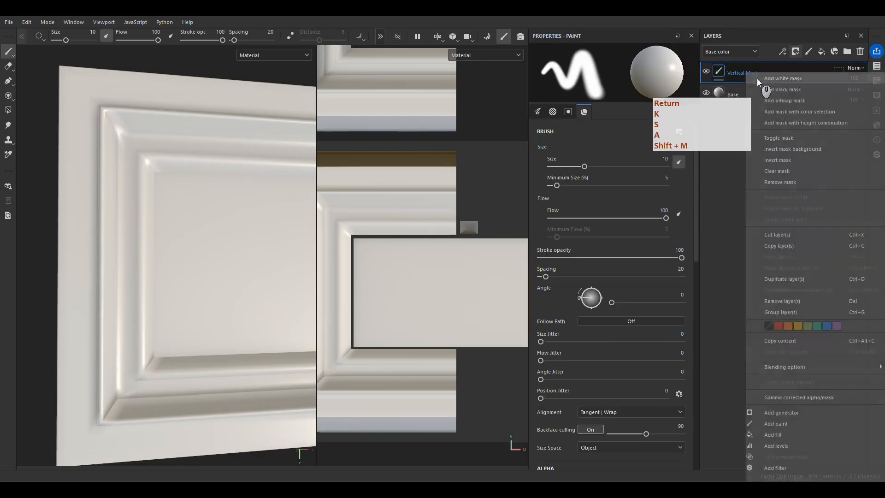
left_click(762, 89)
right_click(733, 73)
left_click(758, 380)
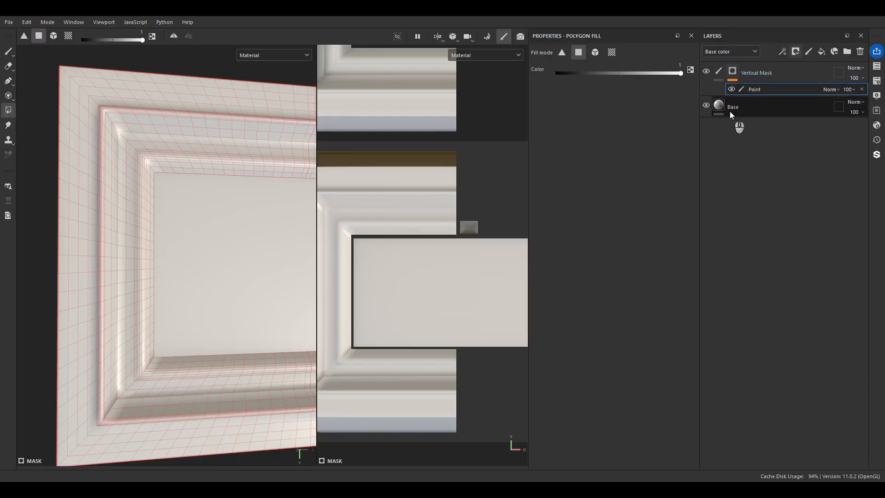
Display the mask alone and polygon-fill the frame's outermost vertical band and its side strip with white, keeping the corners mitred
left_click(732, 72, "alt")
scroll(359, 266, "down", 3)
middle_click_drag(372, 277, 398, 286, "alt")
scroll(390, 287, "up", 3)
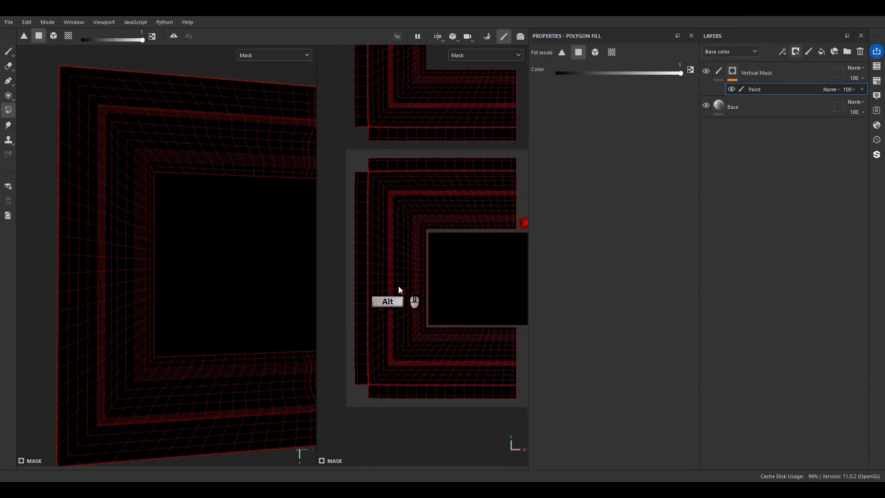
scroll(397, 286, "up", 2)
left_click_drag(333, 146, 387, 201)
left_click_drag(340, 305, 364, 267)
left_click_drag(364, 267, 409, 224)
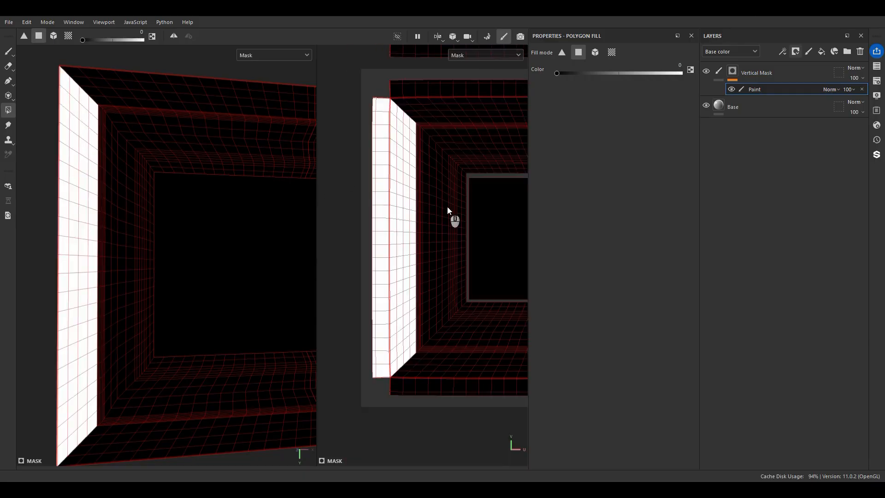
Examine the mask in the 3D and UV views to check which vertical parts of the frame are covered
middle_click_drag(448, 211, 403, 209, "alt")
right_click_drag(402, 210, 378, 32, "alt")
middle_click_drag(448, 226, 433, 334, "alt")
right_click_drag(433, 323, 430, 264, "alt")
middle_click_drag(203, 265, 123, 248, "alt")
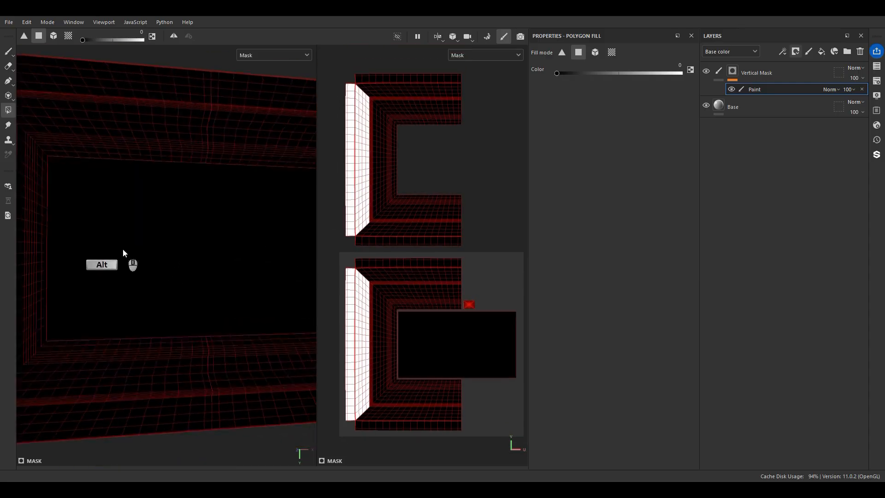
right_click_drag(123, 248, 148, 165, "alt")
left_click_drag(148, 165, 134, 219, "alt")
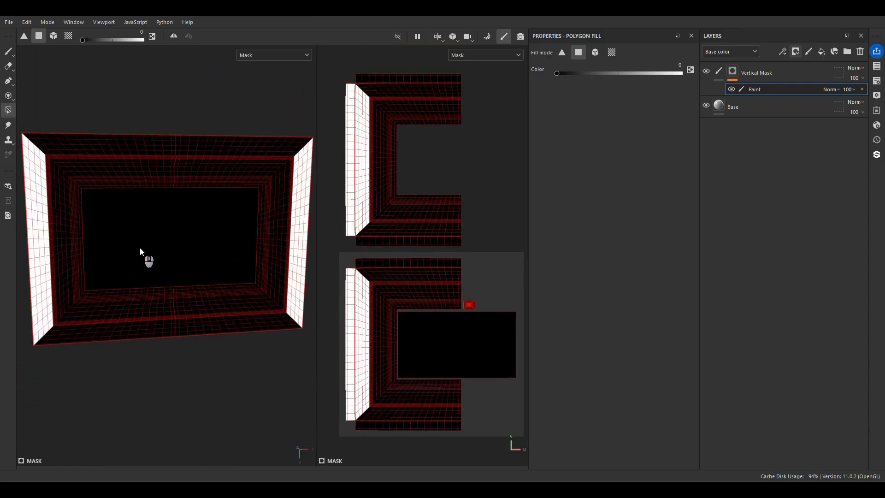
left_click_drag(257, 282, 247, 277, "alt")
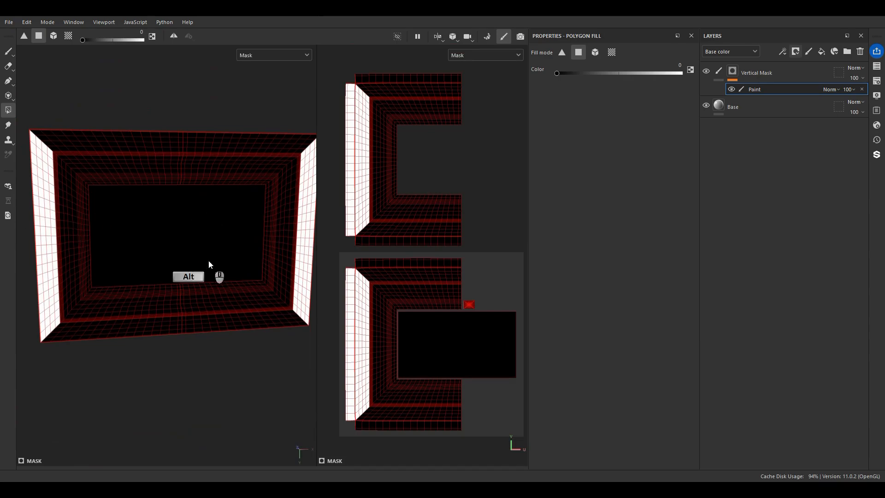
left_click_drag(212, 263, 165, 227, "alt")
middle_click_drag(165, 228, 201, 228, "alt")
scroll(70, 325, "up", 6)
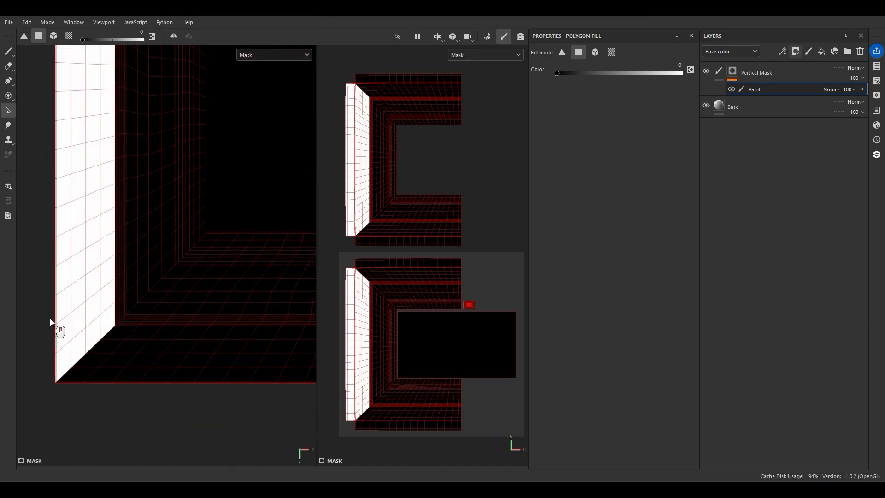
Rename the paint effect in the mask as "1VM"
double_click(756, 89)
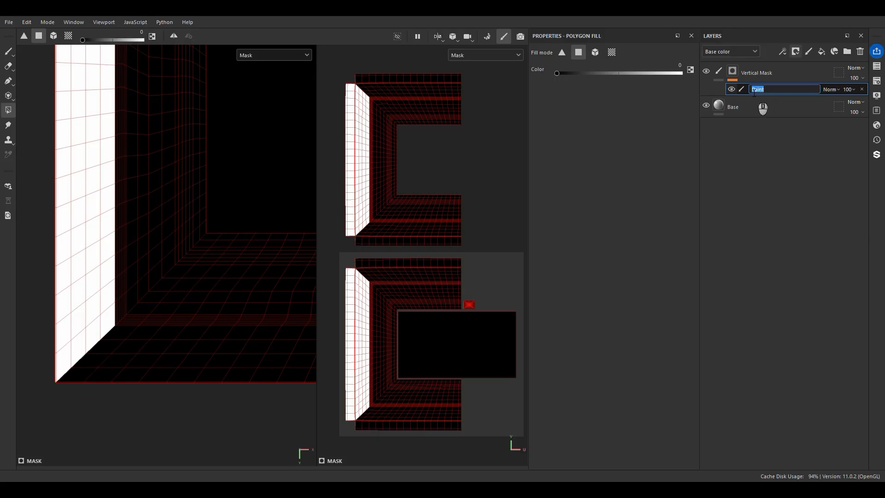
type("1VM")
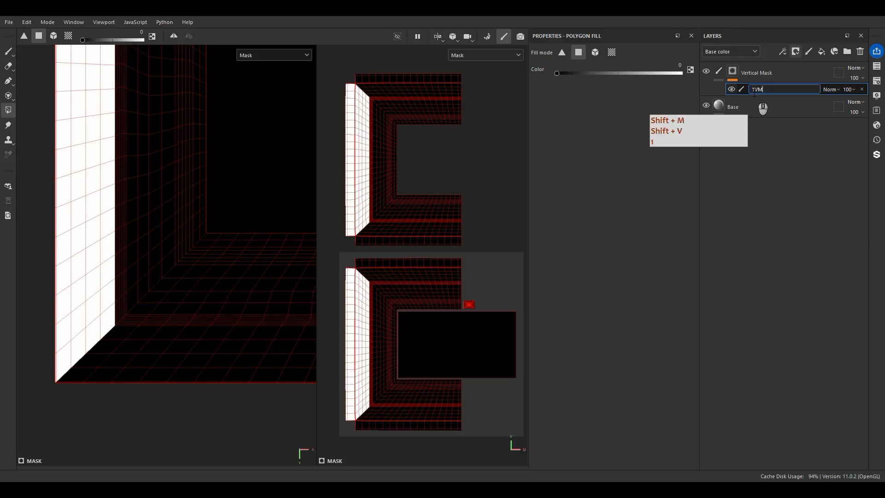
key("Return")
Add an anchor point above the 1VM paint effect and name it "1VM" as well
right_click(753, 93)
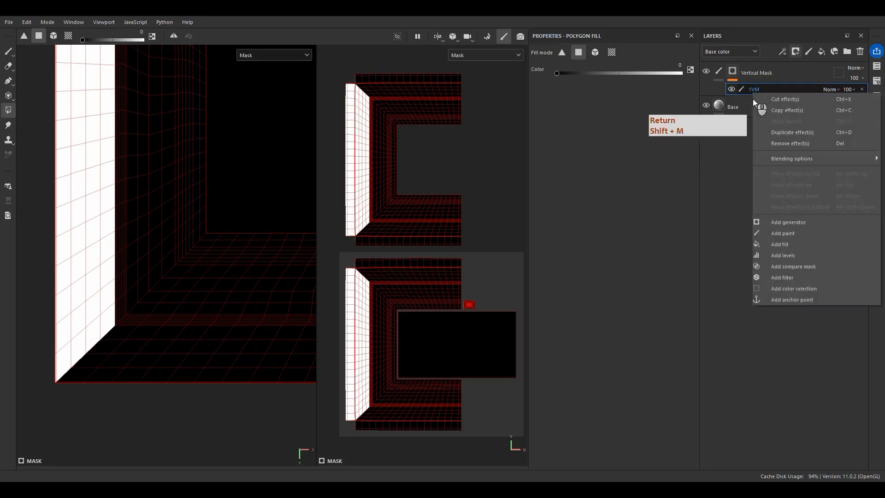
left_click(781, 299)
double_click(767, 89)
key("ctrl+c")
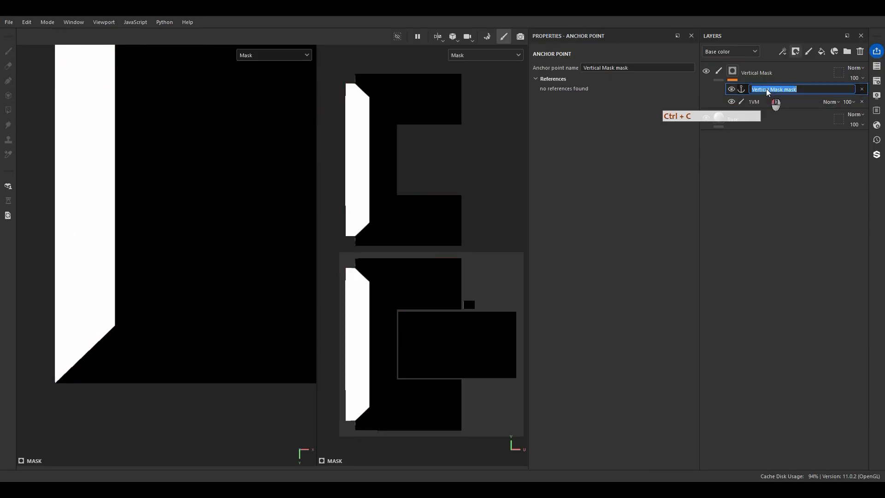
key("ctrl+v")
key("Return")
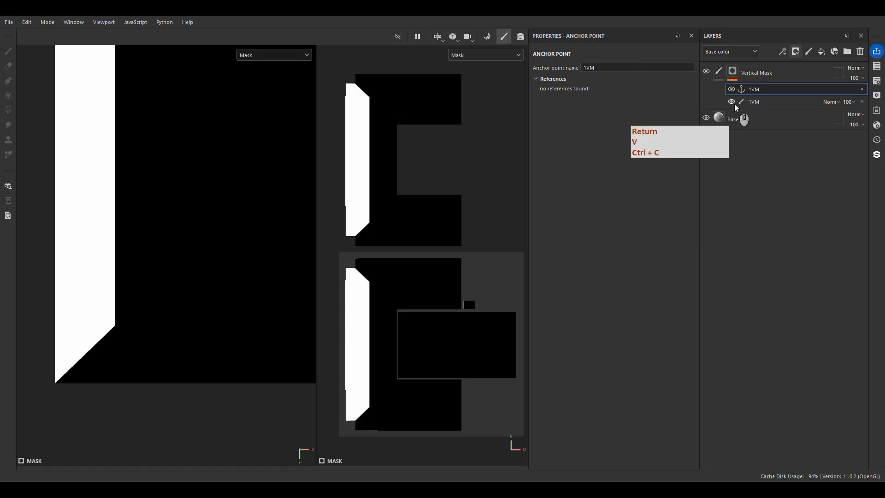
Add a fill effect above the anchor point in the mask, set its grayscale to 0 and name it "Solid"
scroll(235, 230, "down", 3)
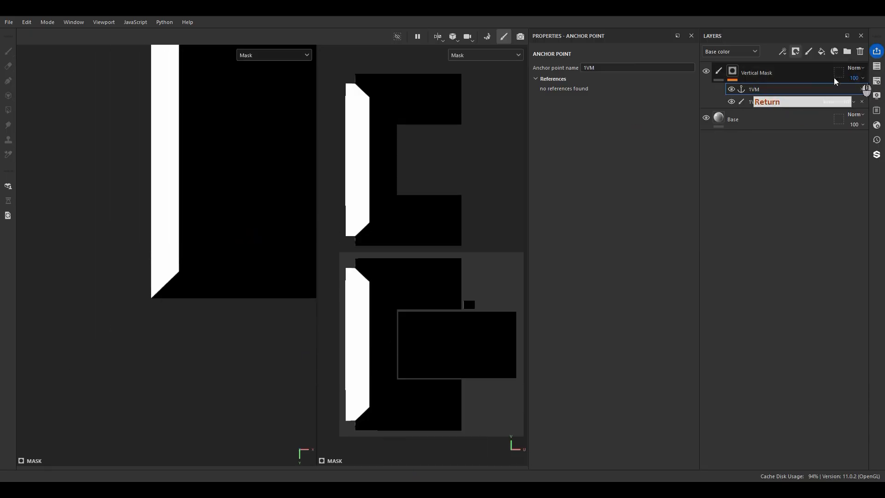
right_click(761, 87)
left_click(772, 243)
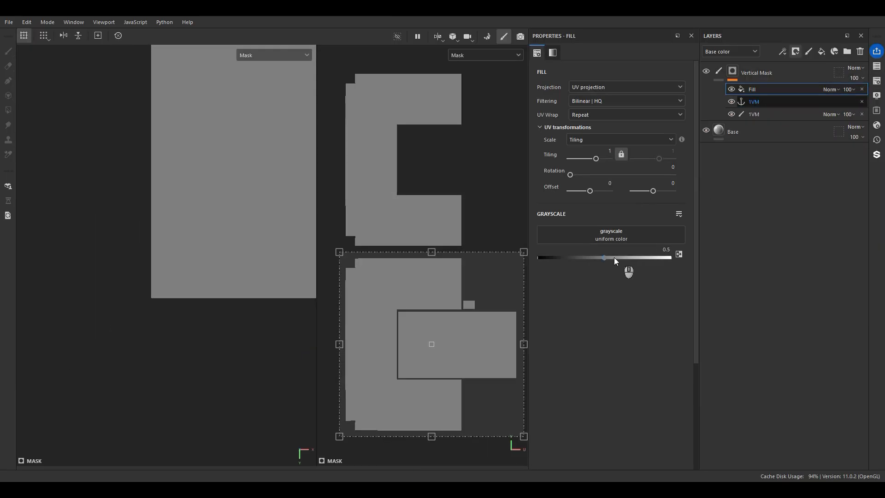
left_click_drag(588, 256, 538, 257)
double_click(754, 90)
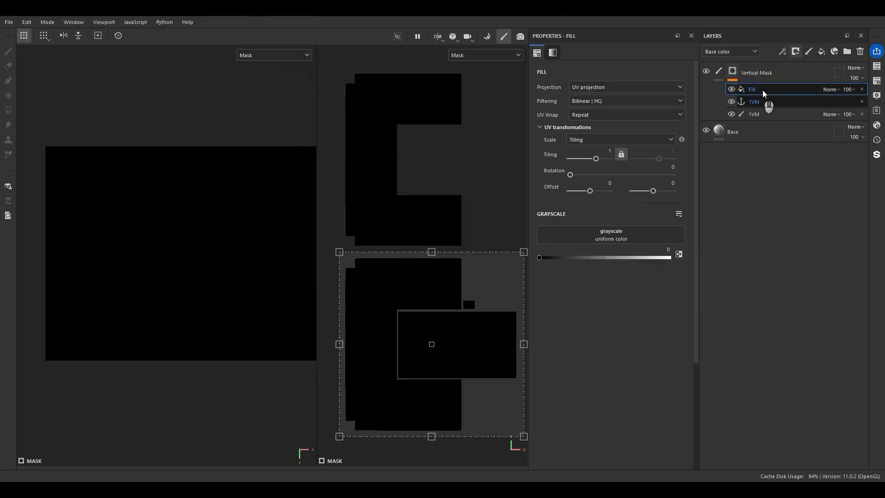
type("Solid")
key("Return")
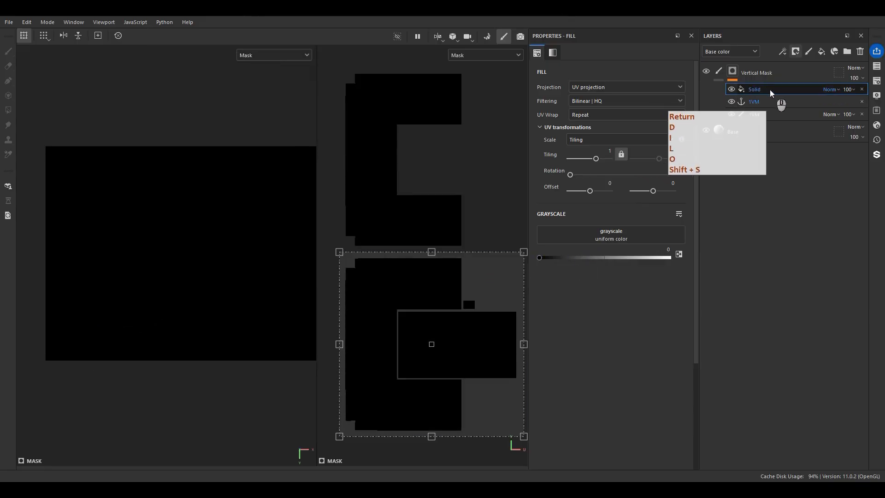
Add a paint effect above Solid and polygon-fill the next vertical profile band inside the outer border with white
right_click(754, 92)
left_click(779, 234)
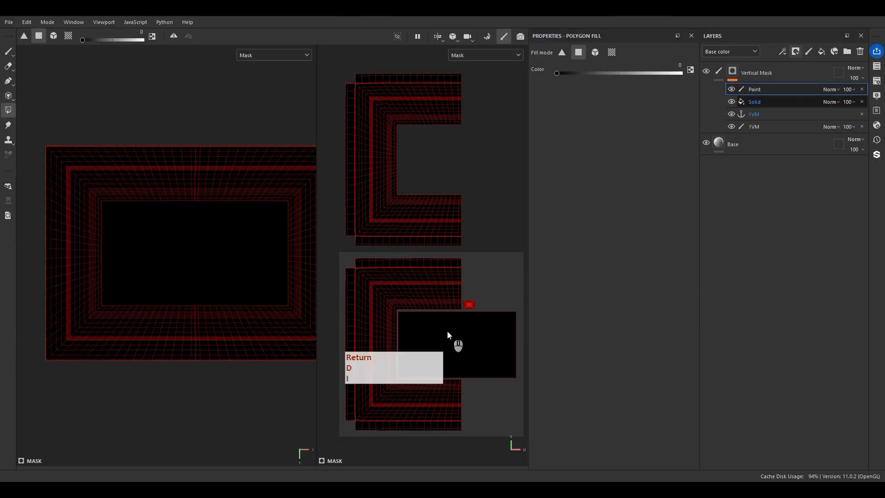
scroll(409, 399, "up", 10)
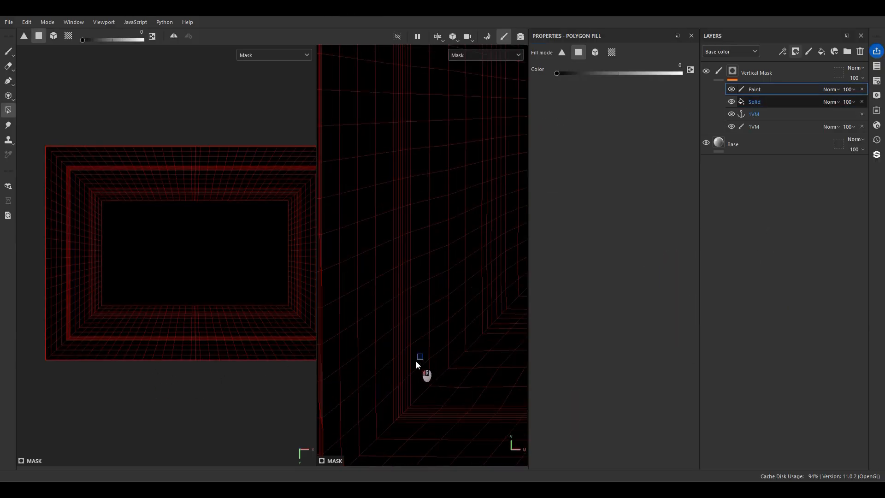
key("x")
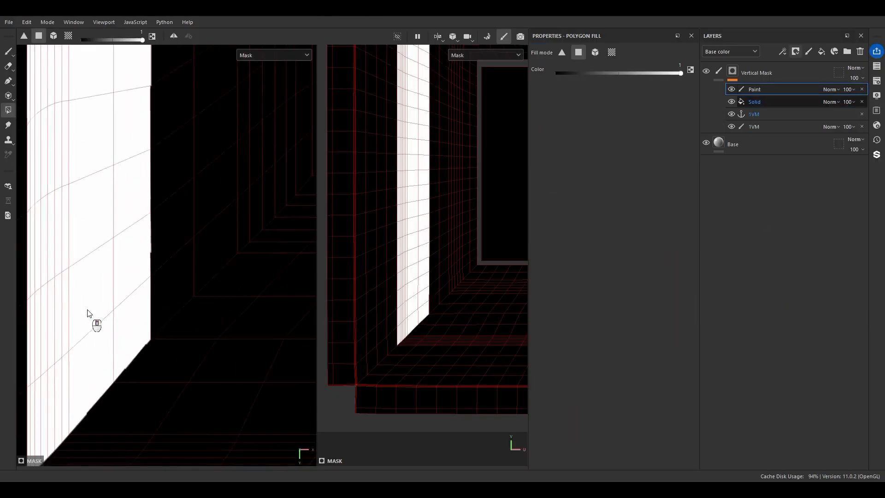
left_click_drag(87, 311, 167, 331, "alt")
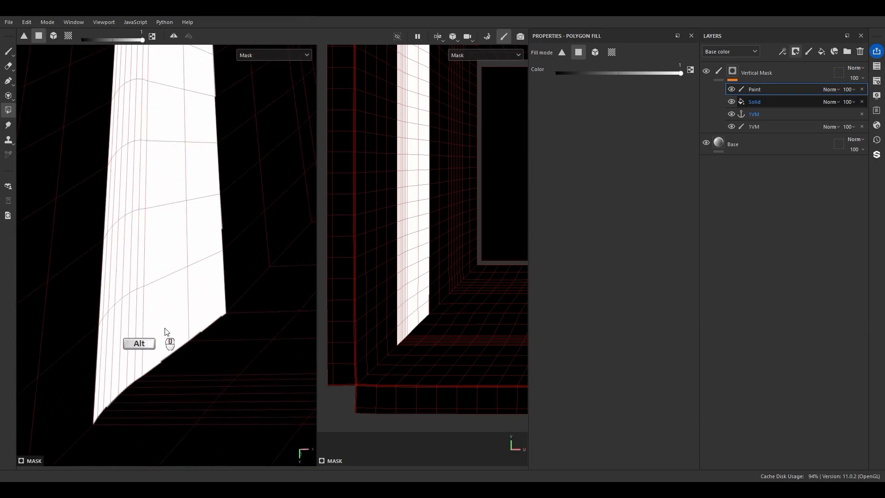
Rename the new paint effect "2VM" and add an anchor point above it with the same name
left_click(760, 90)
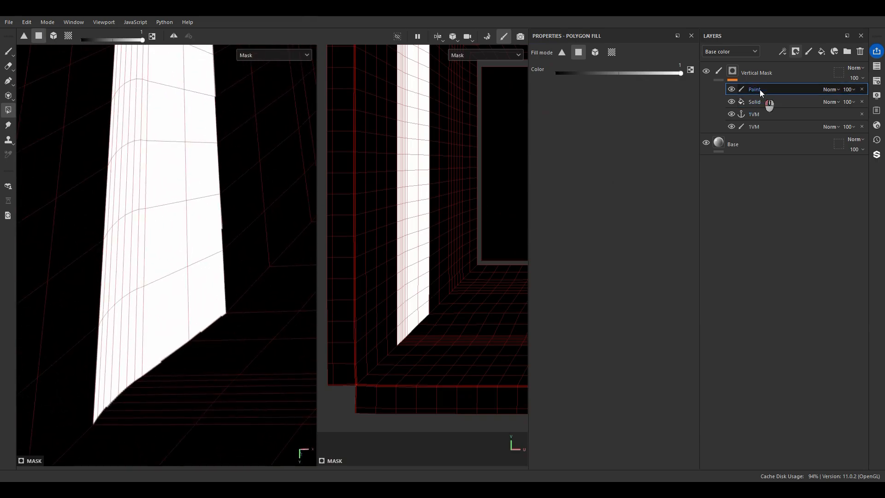
double_click(759, 90)
type("2VM")
key("Return")
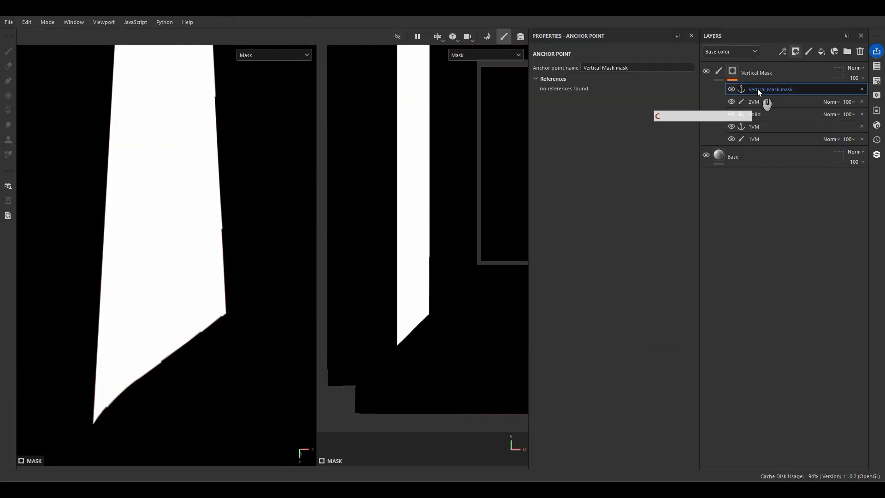
double_click(757, 89)
key("ctrl+v")
key("Return")
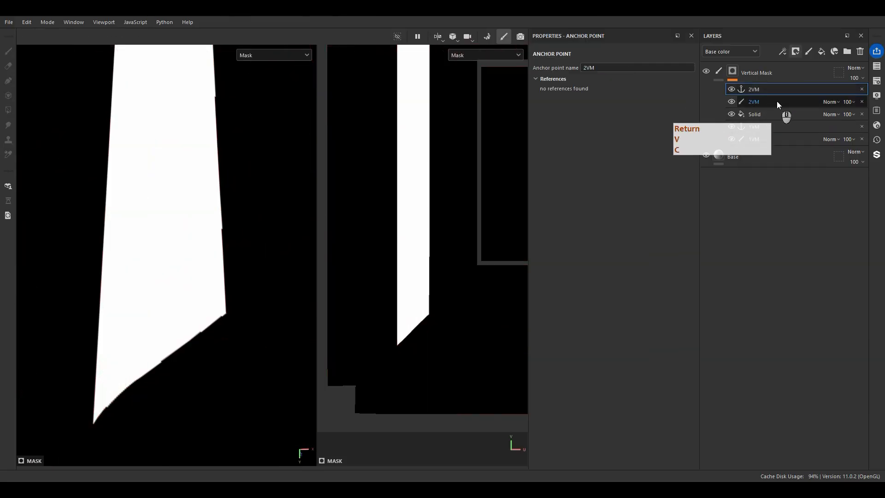
Add a fill effect above the 2VM anchor point, set its grayscale to 0 and name it "Solid"
right_click(771, 115)
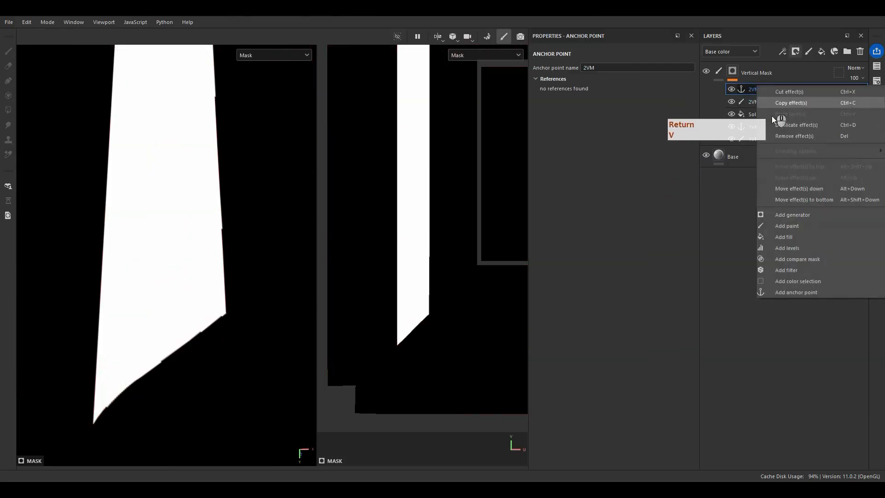
left_click(782, 239)
left_click_drag(602, 257, 539, 257)
double_click(749, 90)
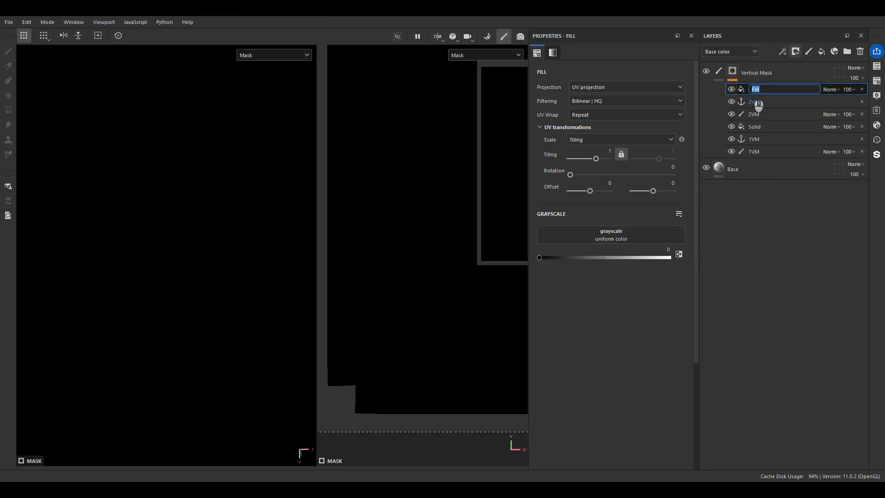
type("Solid")
key("Return")
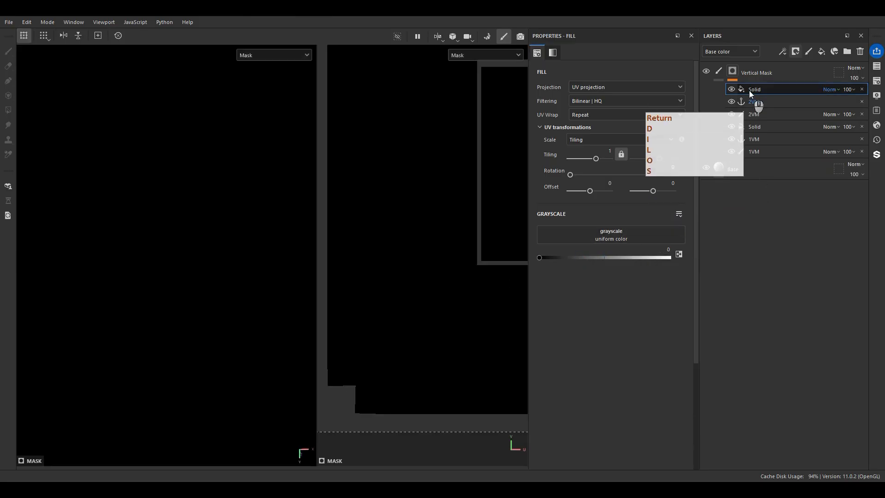
scroll(144, 267, "down", 3)
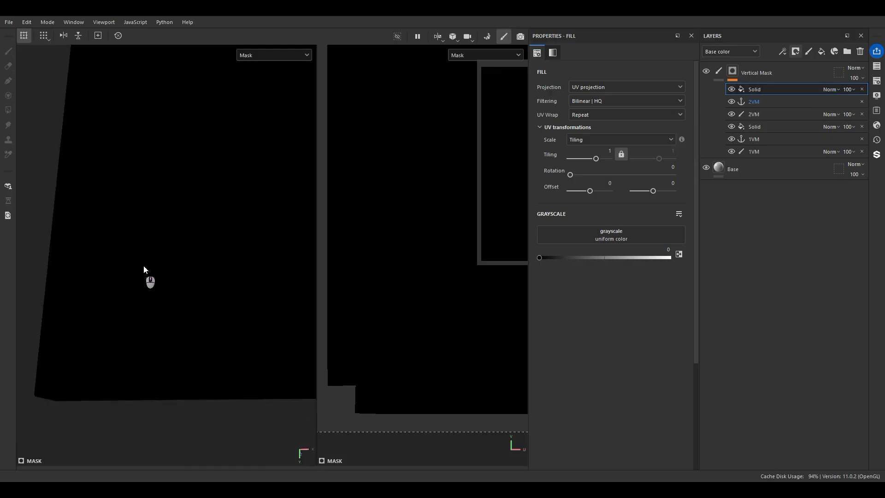
middle_click_drag(152, 272, 196, 246, "alt")
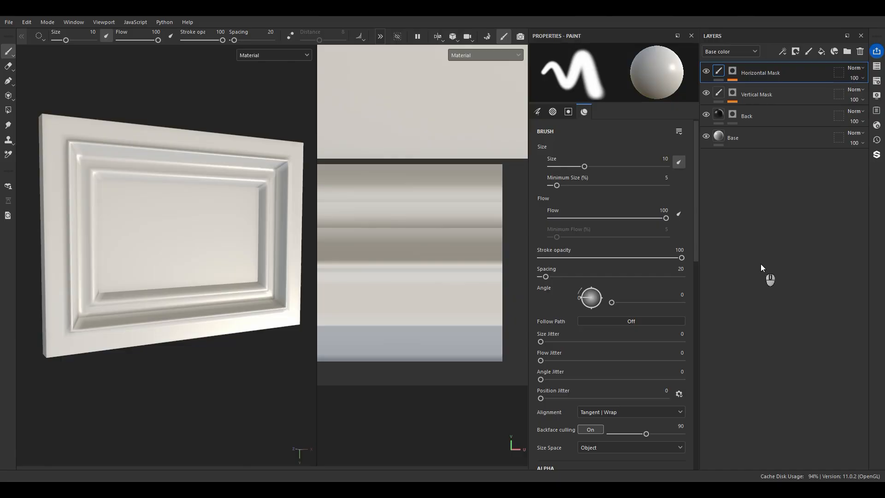
Examine the finished effect stacks in the Vertical Mask and Horizontal Mask layer masks
left_click(734, 93, "alt")
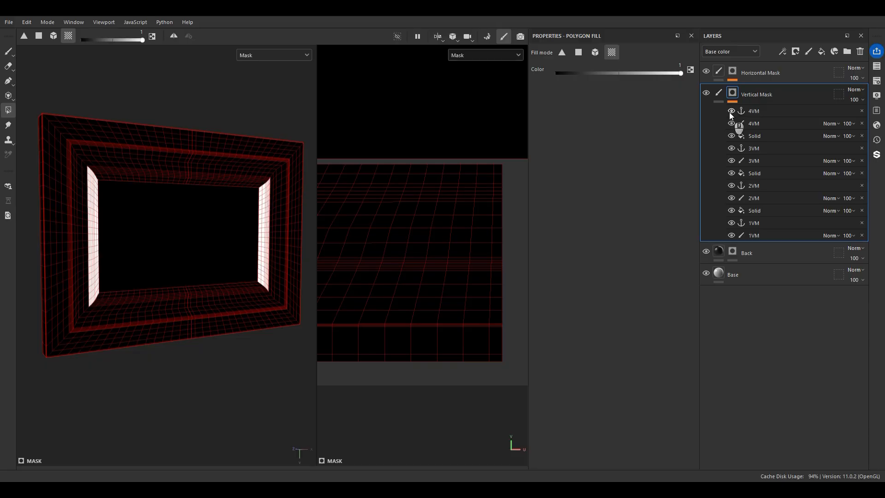
mouse_move(731, 112)
left_mouse_down()
mouse_move(732, 212)
mouse_move(733, 115)
left_mouse_up()
left_click(733, 70)
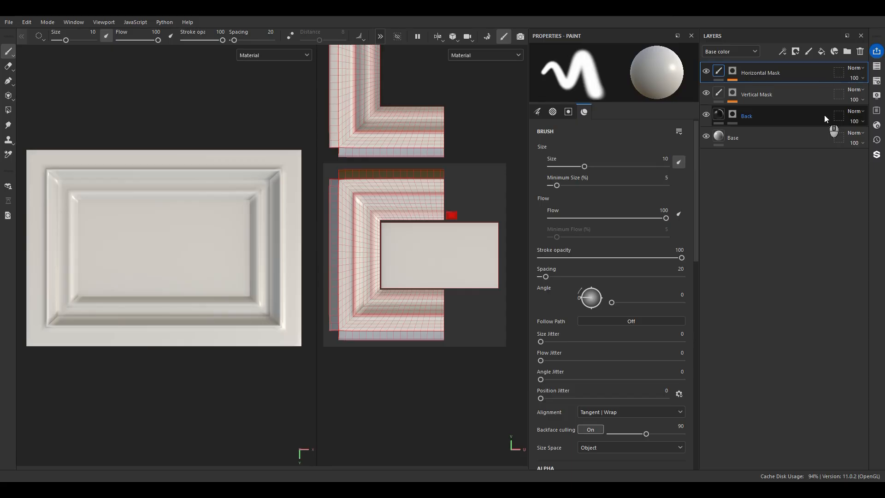
Add a fill layer at the top of the stack and name it "Big Details"
left_click(821, 52)
double_click(747, 73)
type("Big Details")
key("Return")
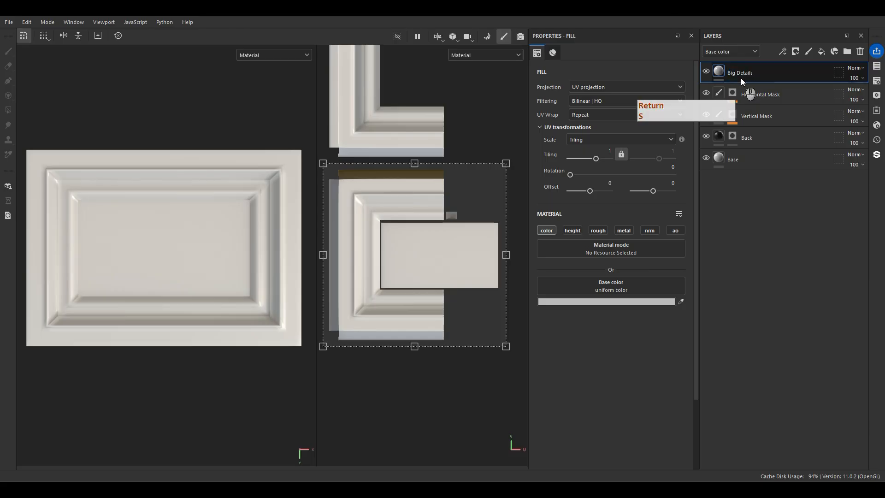
Give Big Details a black mask with a fill effect that uses the UP-Ornament -VOL 02 (41) texture as grayscale
right_click(741, 78)
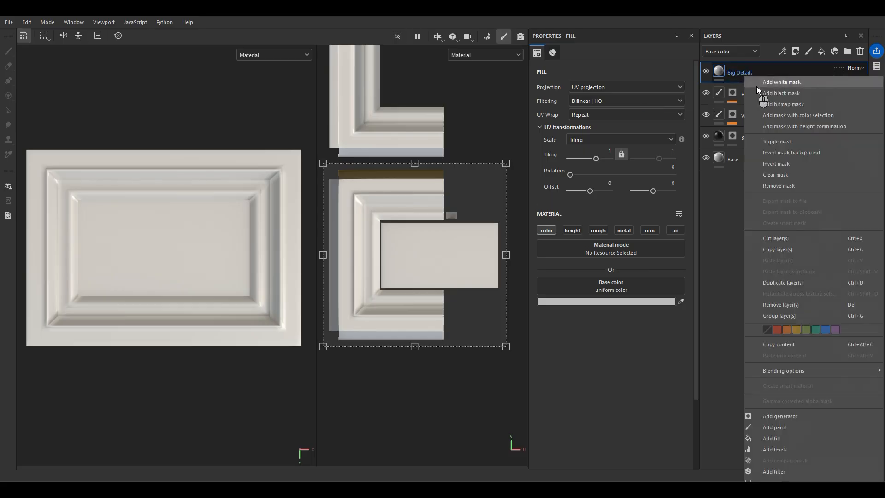
left_click(759, 92)
right_click(735, 73)
left_click(763, 391)
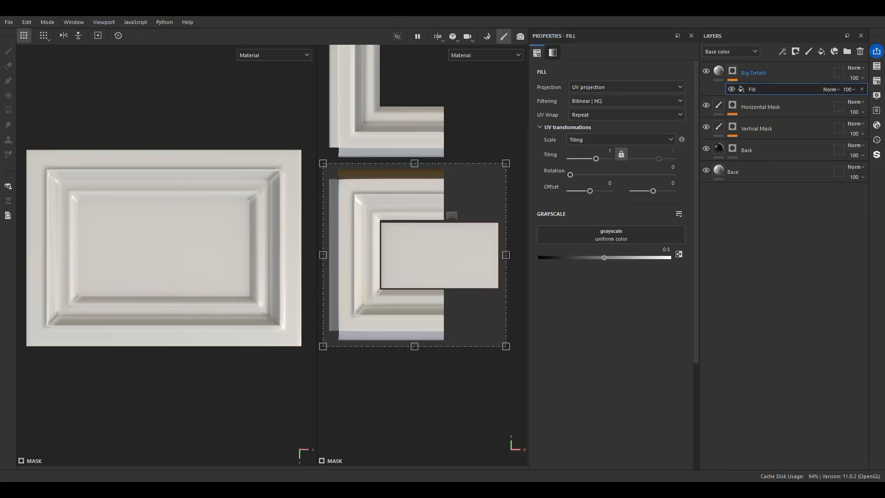
left_click_drag(477, 159, 586, 239)
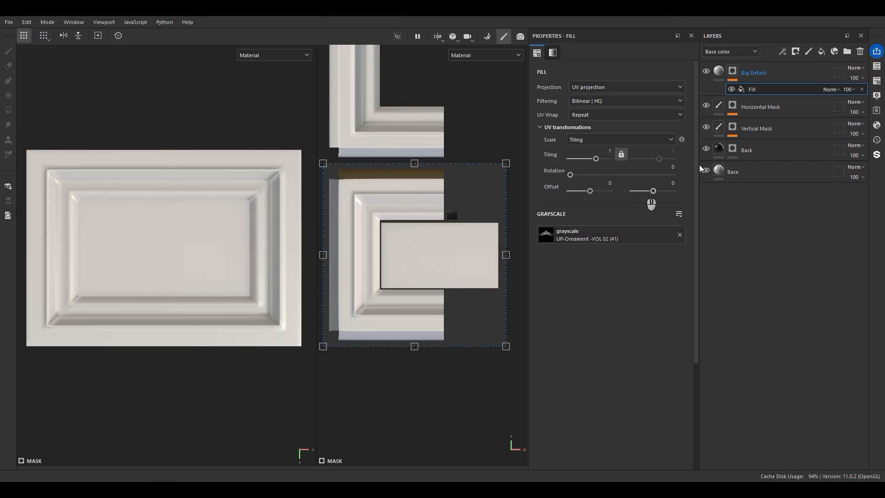
Scale the ornament to a tiling of about 2.04, place it over the frame's lower border and set UV Wrap to None
left_click(732, 71, "alt")
left_click_drag(506, 163, 460, 210, "ctrl+shift")
scroll(420, 271, "up", 3)
left_click_drag(430, 276, 417, 373)
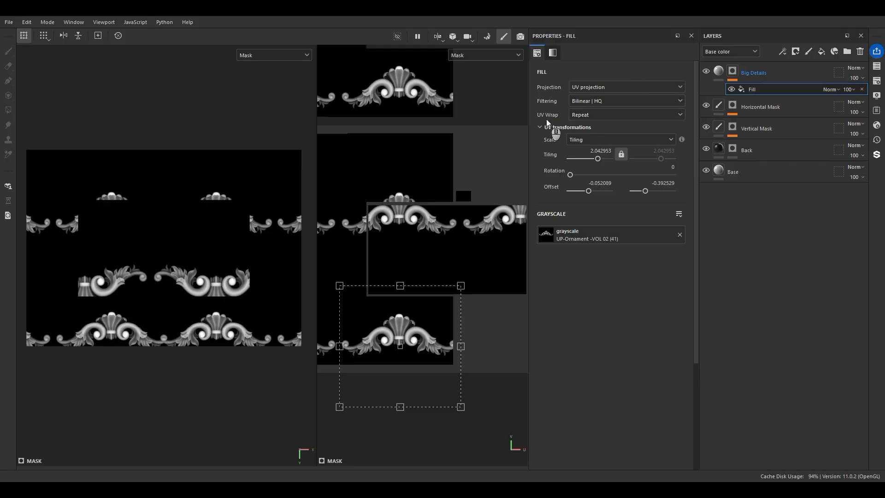
left_click(588, 118)
left_click(590, 144)
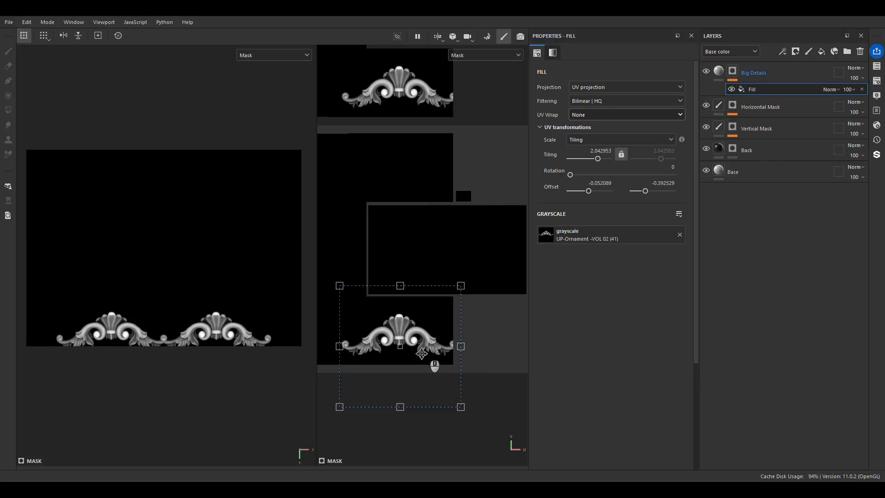
Shift the ornament sideways to centre it on the mirrored UV edge, at an offset of about 0.166, -0.406
scroll(420, 365, "up", 3)
left_click_drag(420, 364, 480, 369)
scroll(159, 357, "up", 7)
middle_click_drag(185, 346, 227, 339, "alt")
scroll(231, 343, "up", 1)
left_click_drag(451, 319, 481, 319, "shift")
scroll(194, 295, "up", 5)
left_click_drag(245, 277, 265, 248, "alt")
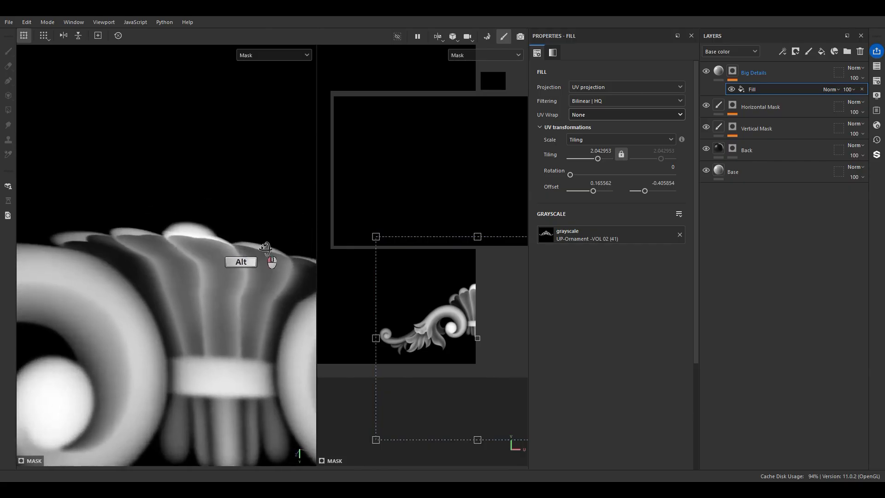
Switch to the material view and set the Big Details base color to red, FD0000
key("m")
left_click(625, 302)
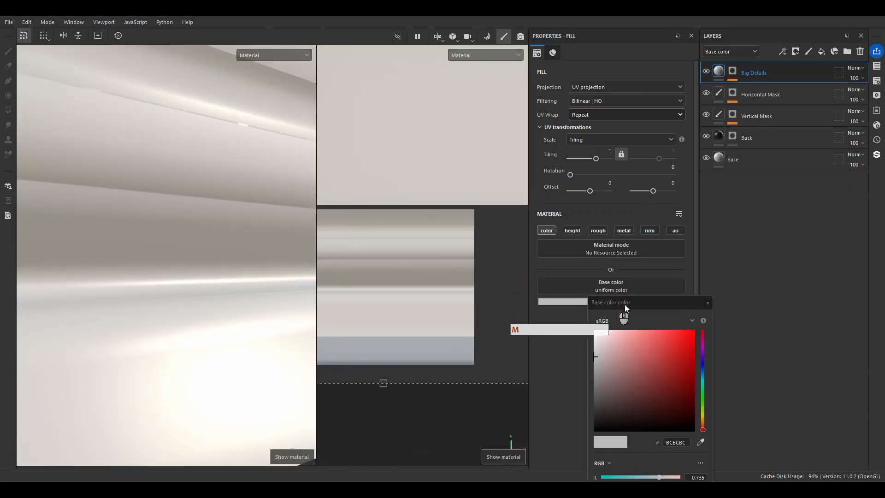
left_click(690, 330)
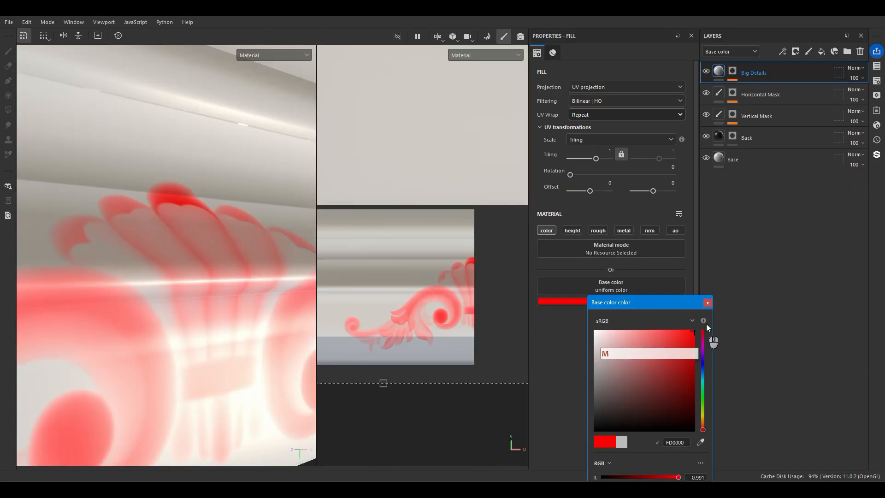
Move the mask's ornament slightly down on the lower border, to a vertical offset of about -0.414
left_click(734, 75)
left_click(756, 90)
scroll(447, 290, "up", 3)
left_click_drag(473, 300, 476, 303, "shift")
key("ctrl+z")
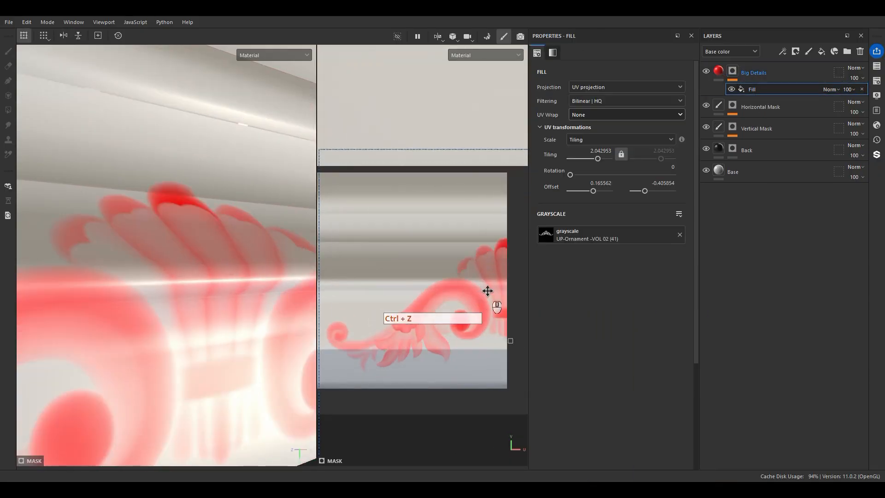
scroll(172, 264, "down", 5)
left_click_drag(172, 264, 184, 270, "alt+shift")
mouse_move(463, 318)
left_mouse_down("shift")
mouse_move(460, 342)
mouse_move(463, 325)
left_mouse_up("shift")
mouse_move(235, 291)
left_mouse_down("alt")
mouse_move(291, 293)
mouse_move(219, 259)
mouse_move(245, 293)
left_mouse_up("alt")
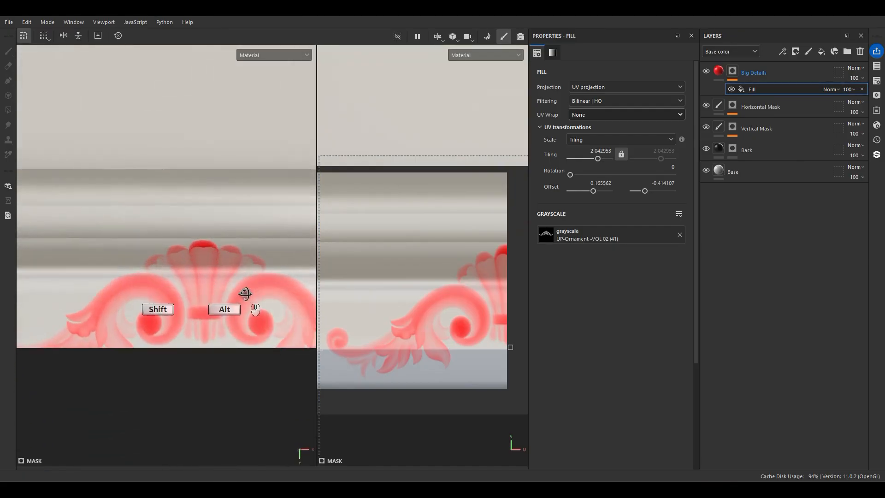
scroll(245, 293, "down", 2)
Disable the color channel of Big Details, leaving only height active, and set the height to 1
left_click(719, 71)
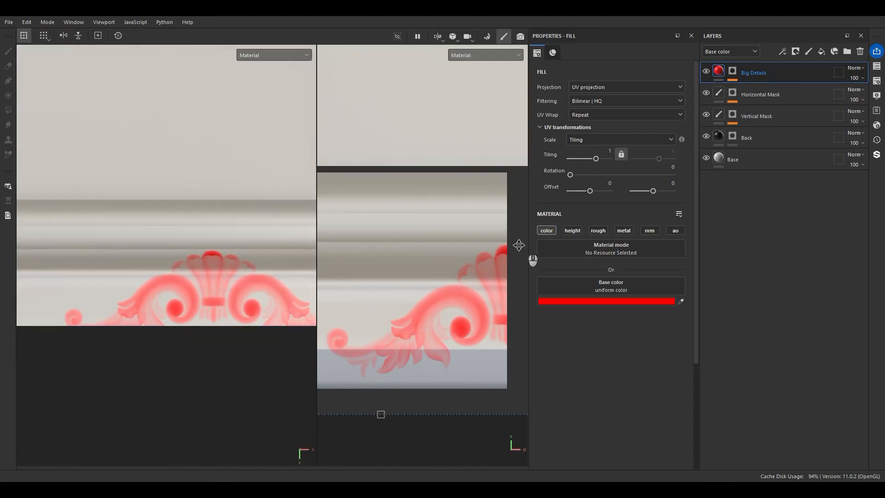
left_click(546, 231)
left_click(574, 231)
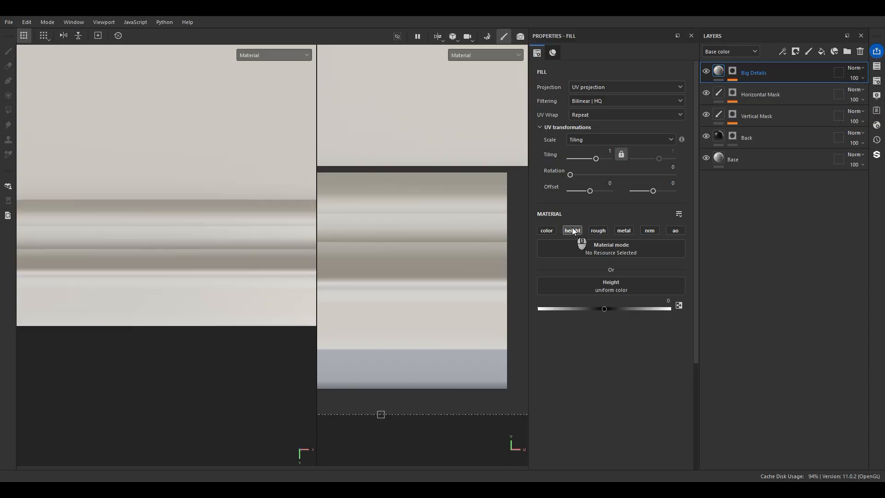
left_click_drag(604, 308, 674, 309)
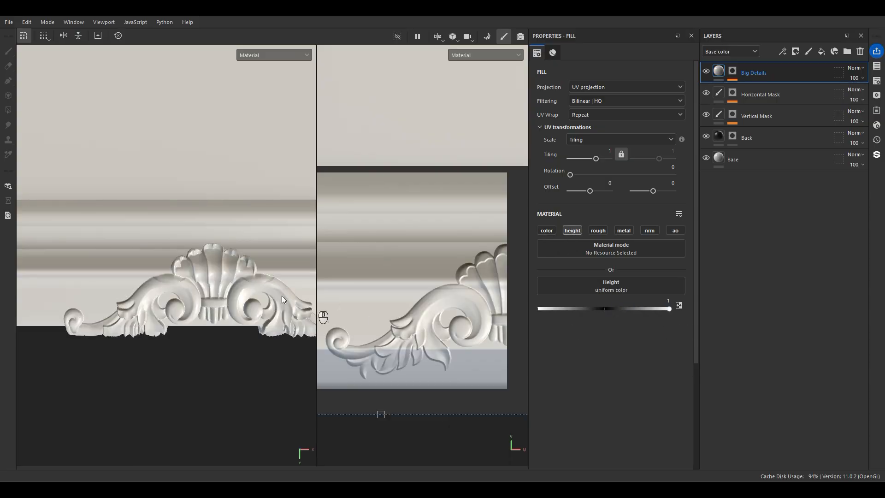
left_click_drag(282, 300, 306, 265, "alt")
Lower the opacity of the ornament fill effect in the Big Details mask and check the relief from an angle
left_click(733, 72)
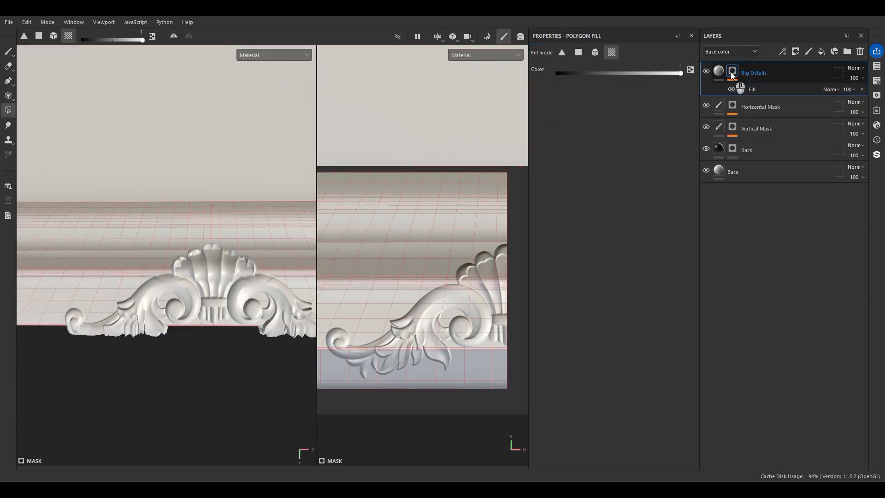
left_click(748, 90)
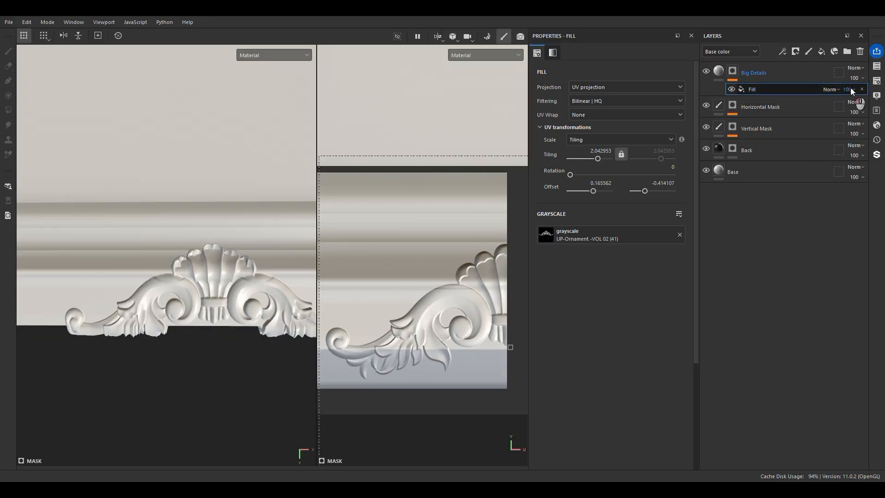
left_click(852, 92)
left_click_drag(871, 106, 865, 107)
left_click_drag(209, 291, 268, 301, "alt")
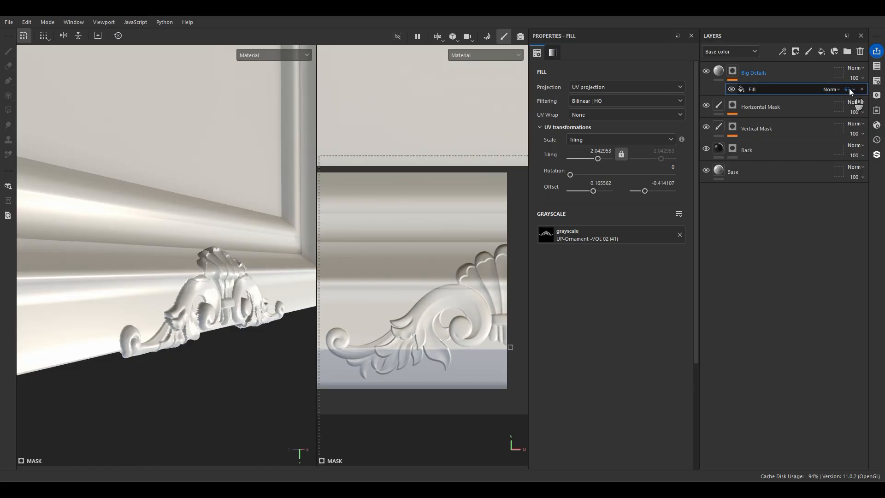
Try a height of about 0.34 on Big Details and restore it to 1
left_click(720, 72)
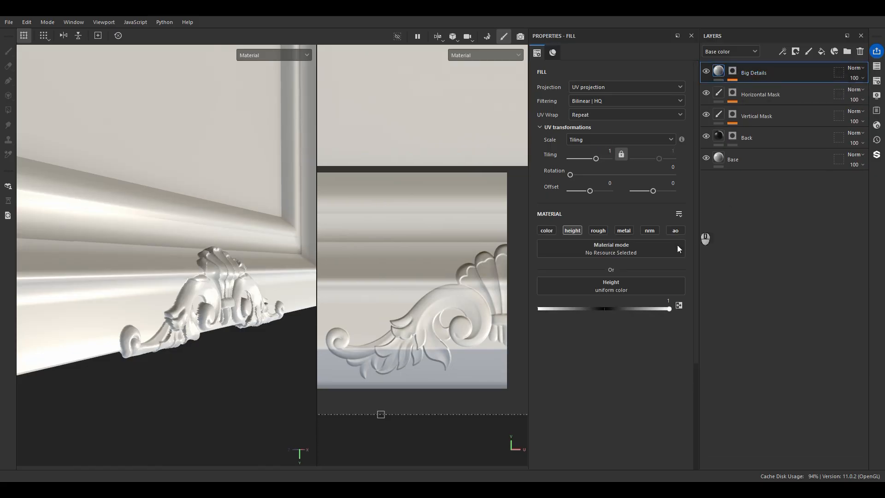
mouse_move(641, 309)
left_mouse_down()
mouse_move(607, 309)
mouse_move(637, 304)
mouse_move(627, 307)
left_mouse_up()
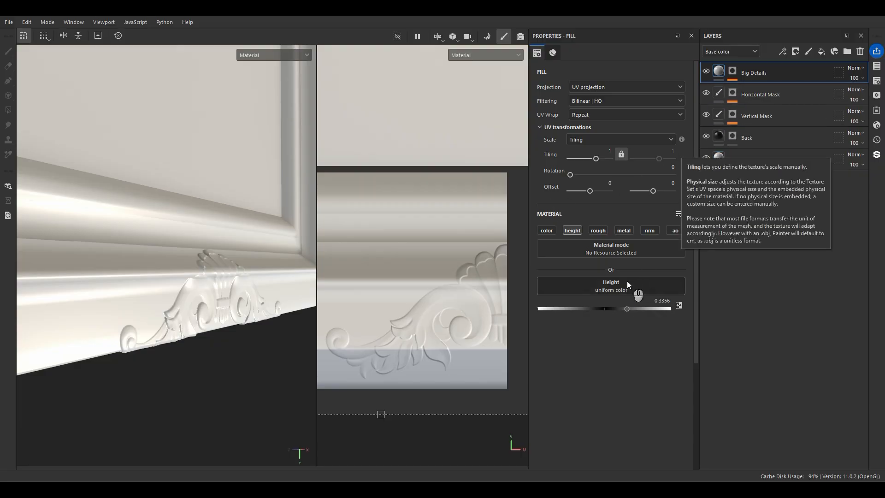
left_click_drag(629, 307, 703, 308)
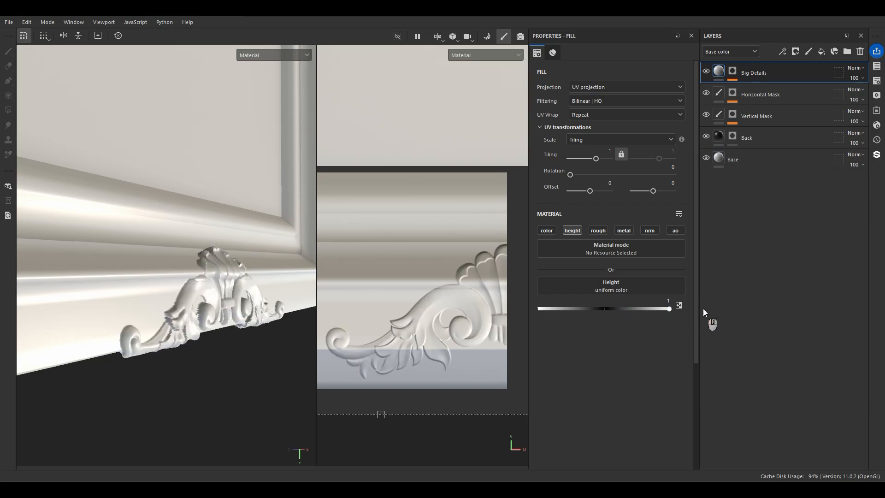
Set the opacity of the ornament fill effect in the Big Details mask to 42 and check the whole frame
left_click(732, 72)
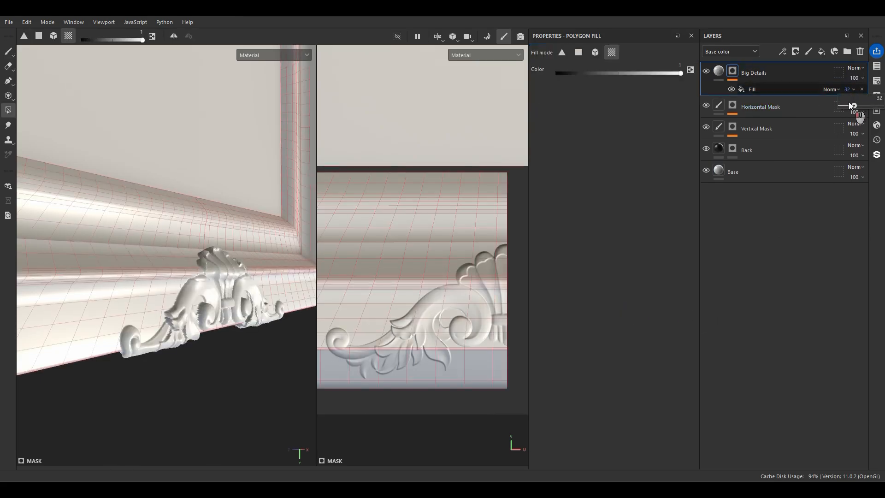
left_click_drag(851, 105, 854, 105)
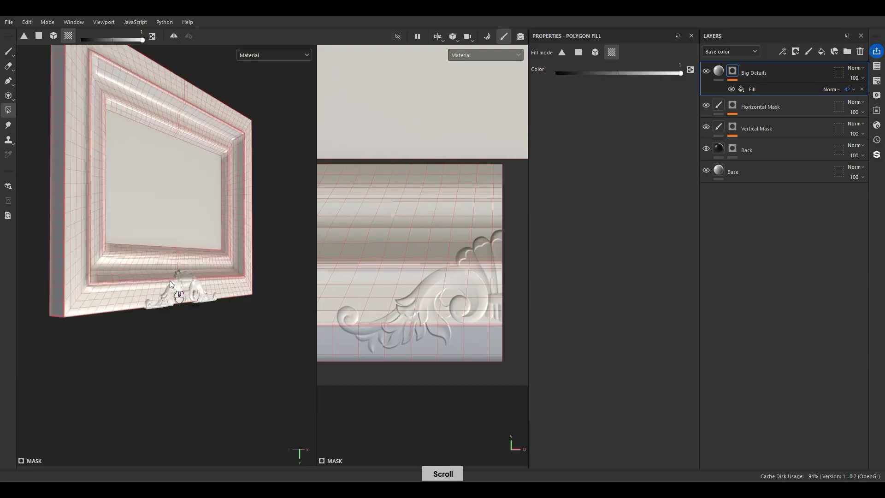
left_click_drag(222, 340, 195, 321, "alt")
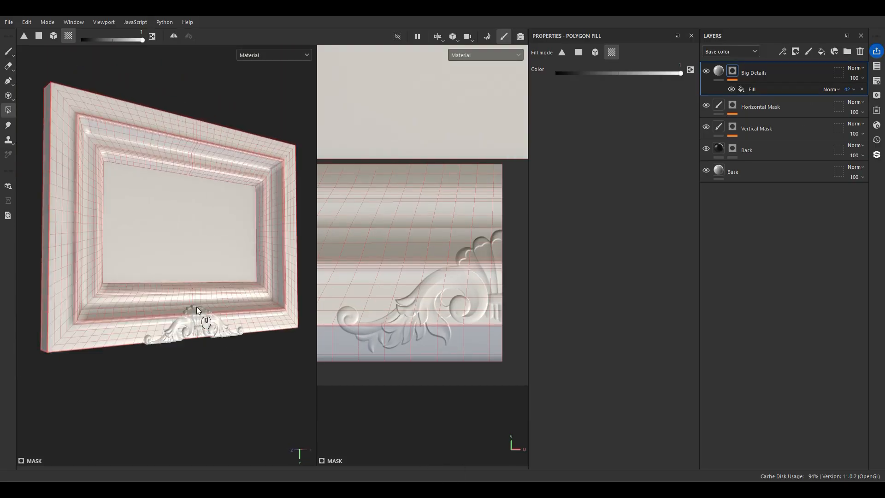
scroll(197, 306, "down", 2)
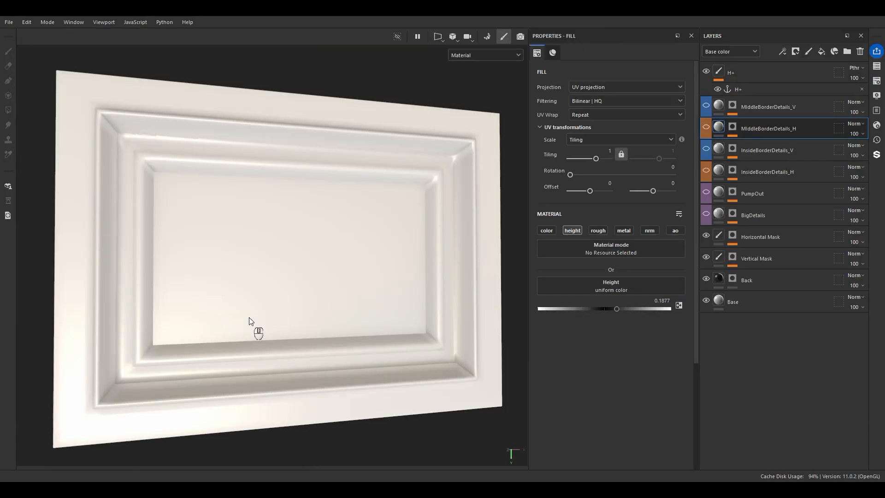
Show the BigDetails layer and enable its mask's bottom five UP-Ornament fills, covering the top and bottom centres, corners and side centres
left_click(706, 215)
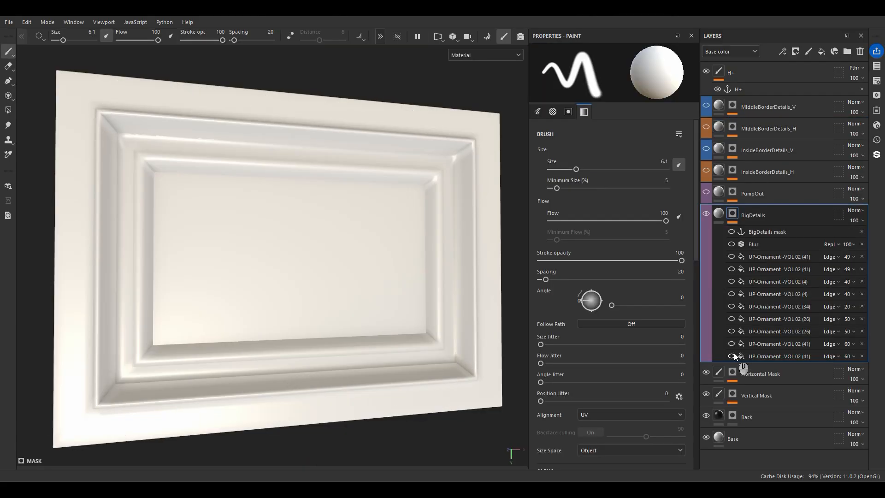
left_click(731, 357)
left_click(732, 343)
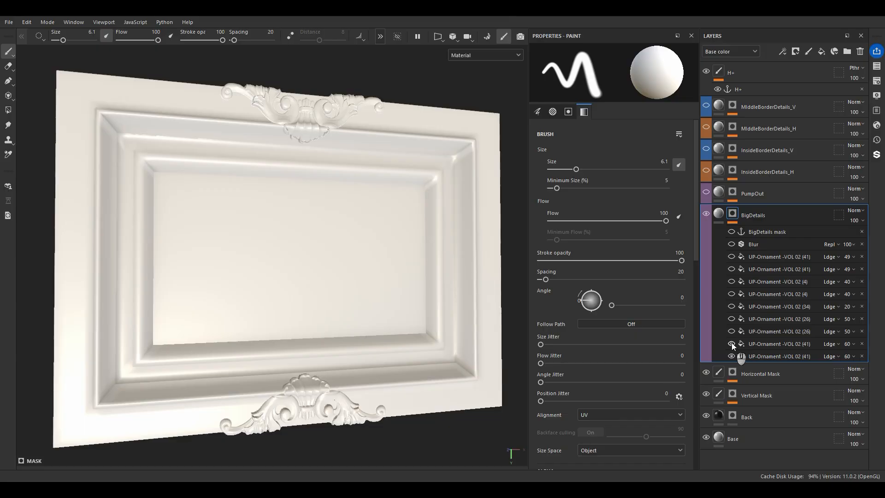
left_click(731, 331)
left_click(731, 319)
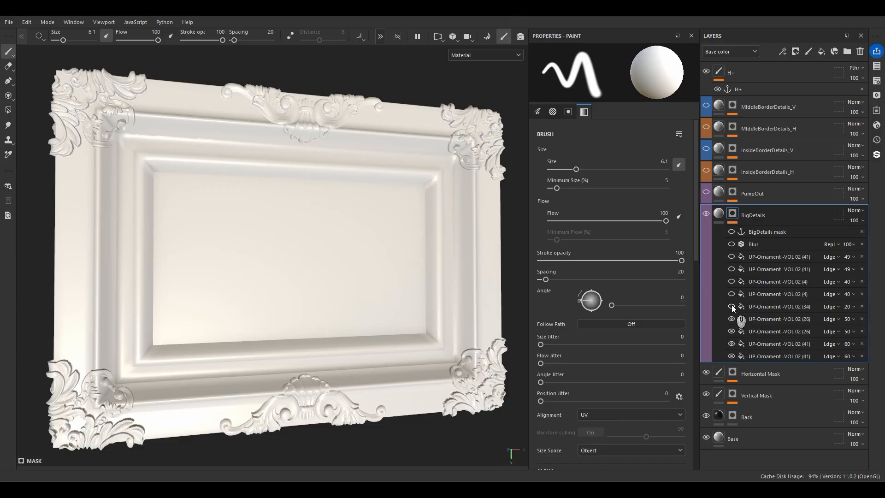
left_click(732, 306)
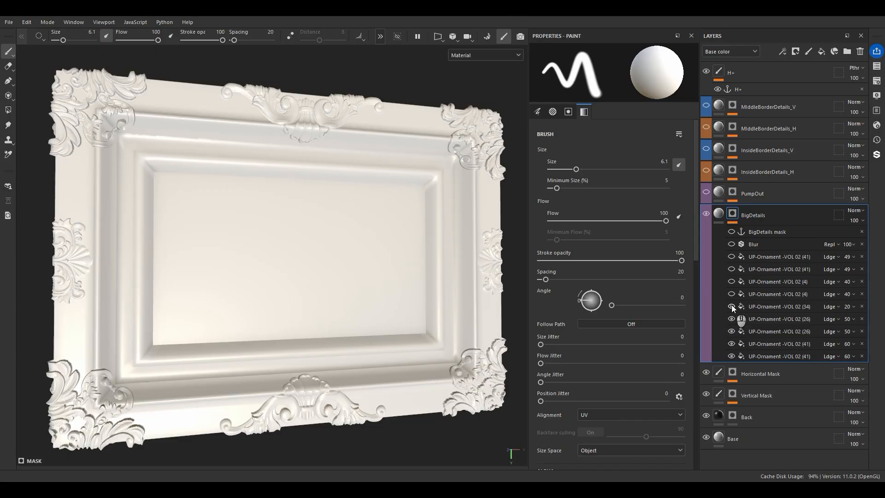
Enable the remaining UP-Ornament (4) and (41) scroll fills in the BigDetails mask
left_click(732, 294)
left_click(731, 281)
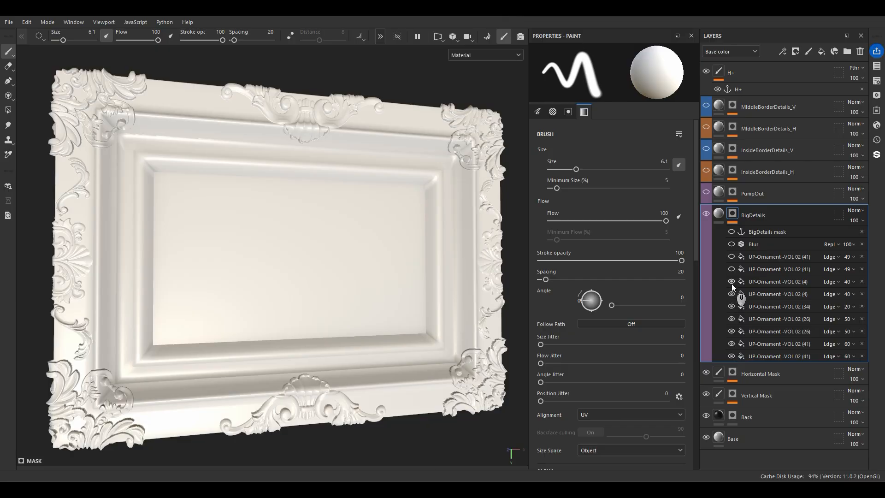
left_click(731, 268)
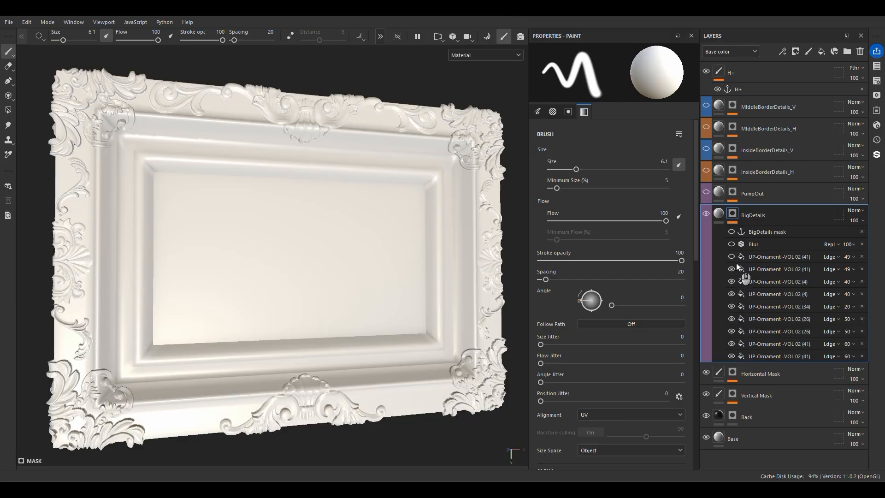
left_click(731, 256)
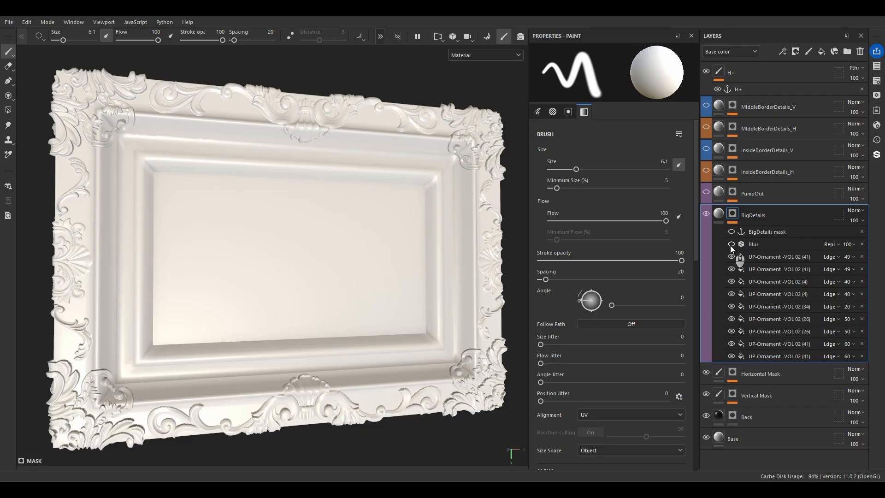
Enable the Blur filter and the BigDetails mask anchor point in the BigDetails mask, and view the frame from the front
left_click(731, 244)
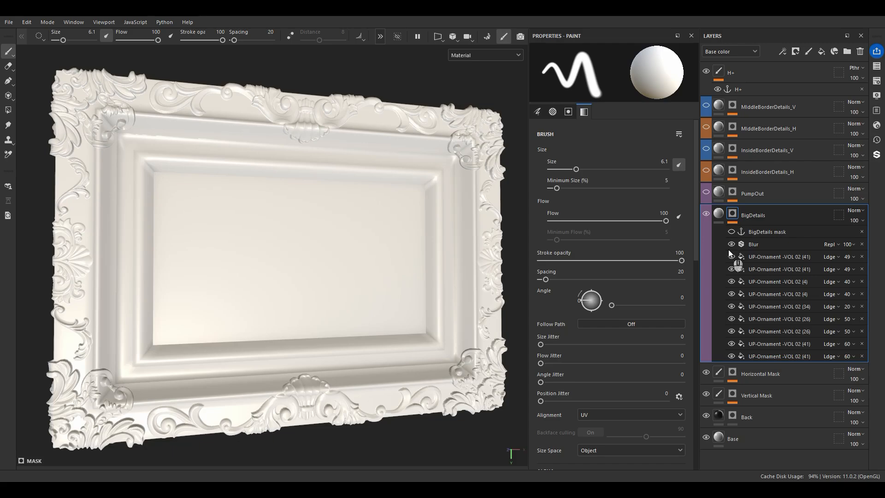
left_click(732, 231)
right_click(786, 232)
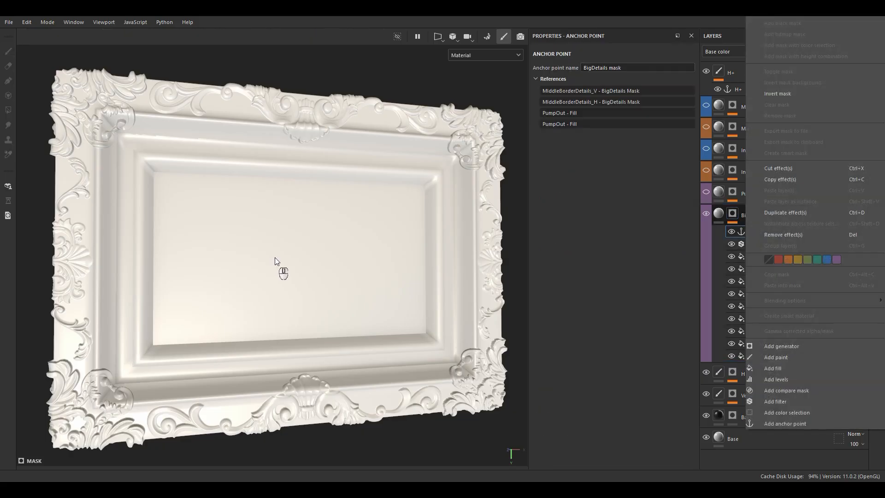
left_click_drag(274, 257, 381, 243, "alt")
middle_click_drag(382, 243, 336, 245, "alt")
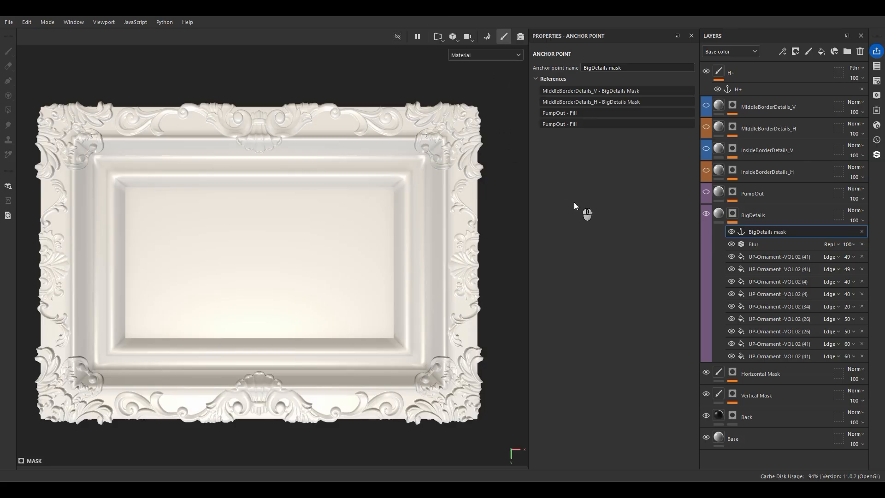
Compare the frame with and without the PumpOut layer, leaving the layer visible
left_click(707, 193)
left_click(707, 194)
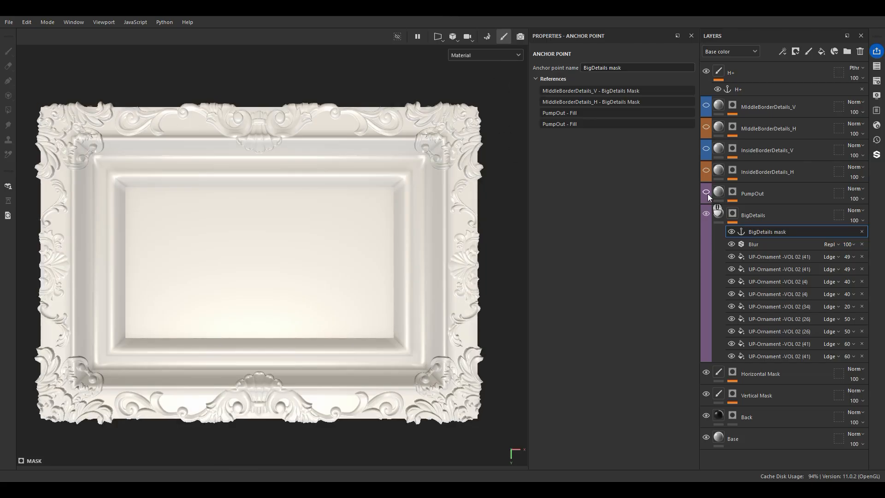
left_click(707, 194)
left_click(707, 194)
left_click(707, 194)
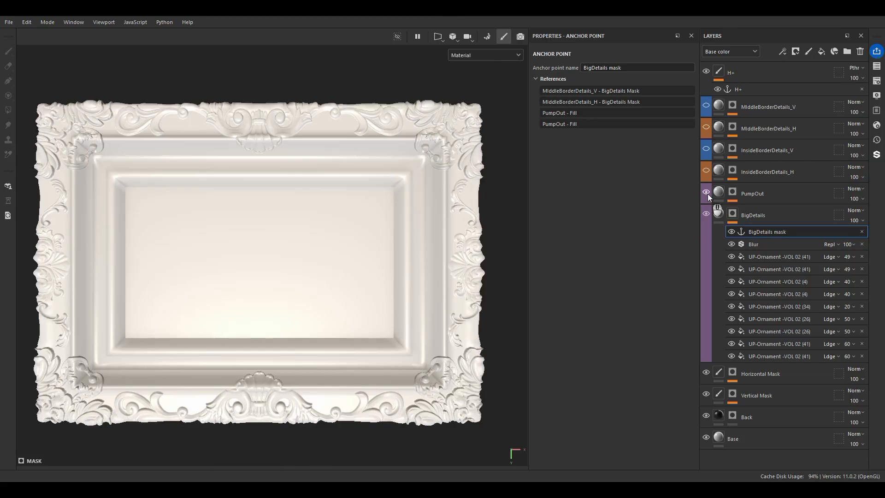
left_click(707, 193)
left_click(707, 194)
left_click(707, 194)
left_click(707, 194)
Display the PumpOut mask, enable its lowest Fill, and tighten that fill's Levels so the ornament shapes become solid white
left_click(732, 192, "alt")
left_click(731, 259)
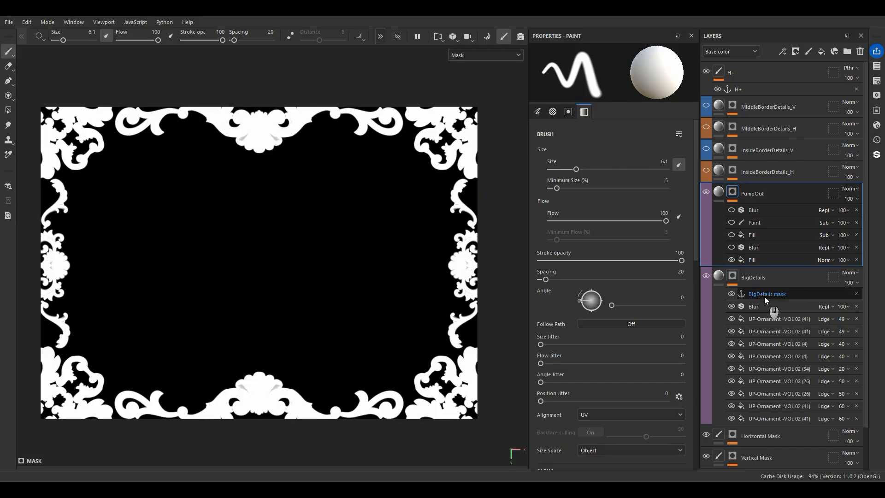
left_click(751, 260)
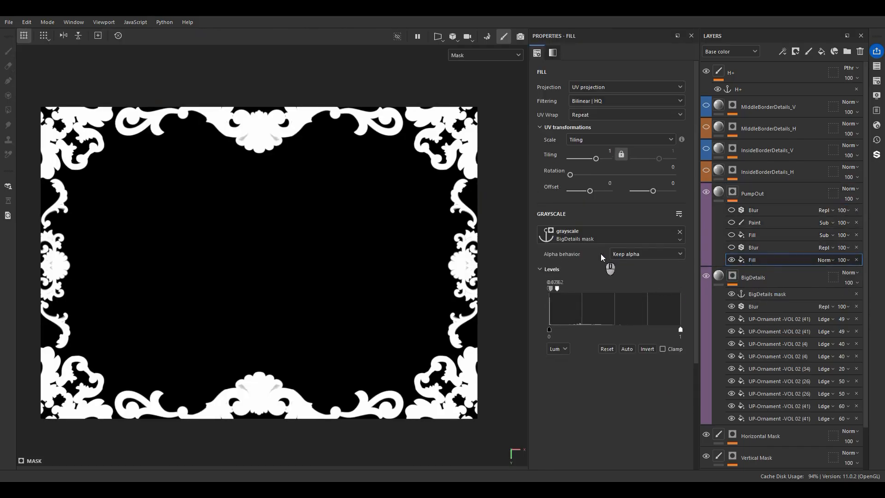
left_click_drag(557, 288, 555, 288)
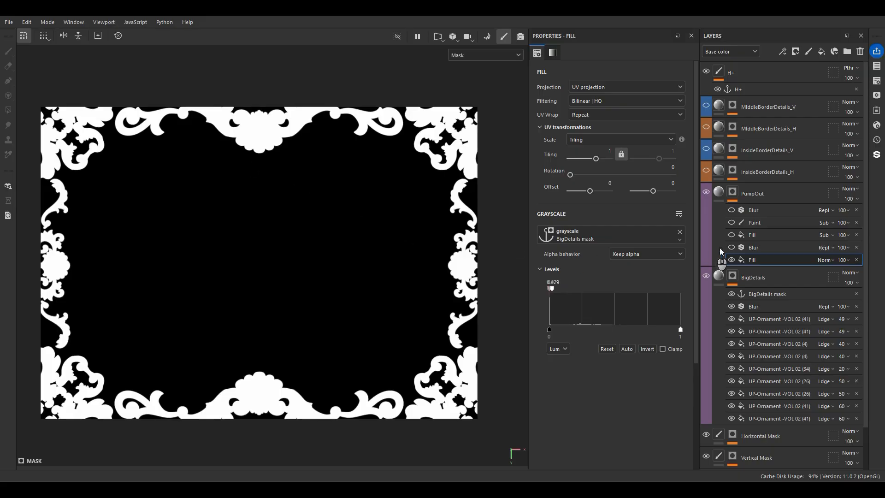
Enable the lower Blur and the subtractive Fill above it in the PumpOut mask
left_click(731, 248)
left_click(748, 248)
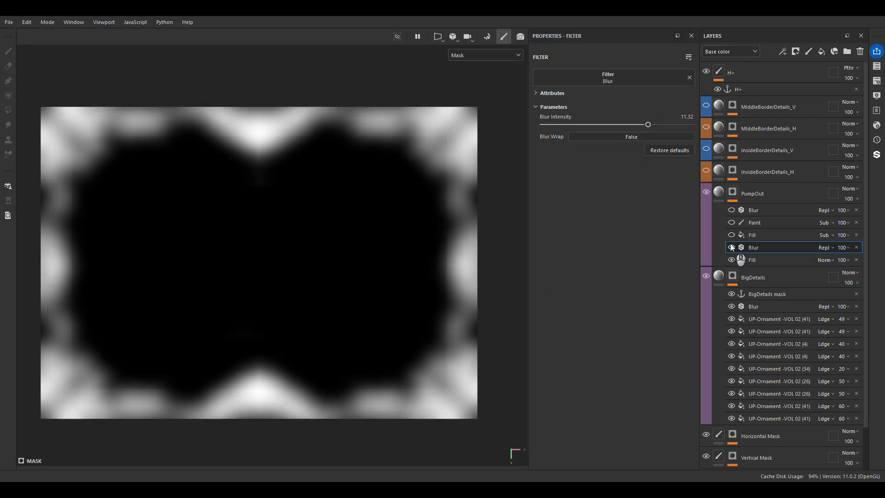
left_click(731, 235)
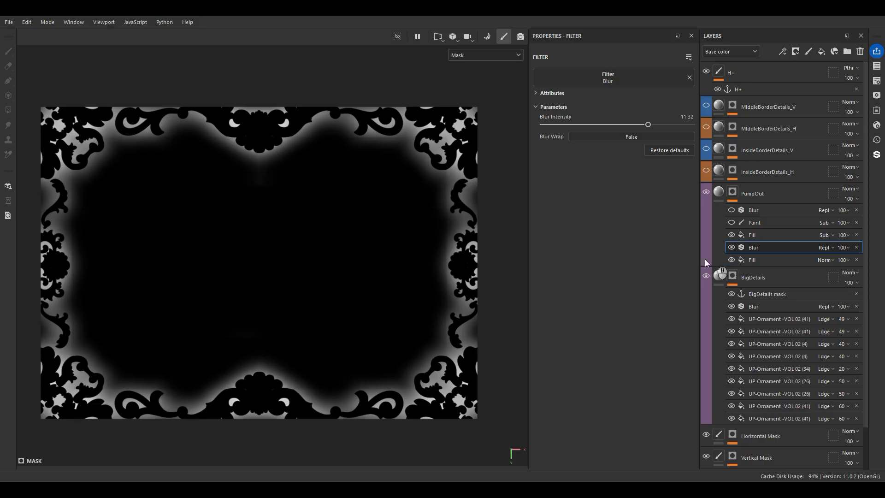
Return to the material view through the PumpOut fill and inspect the frame's relief from different angles
left_click(719, 193)
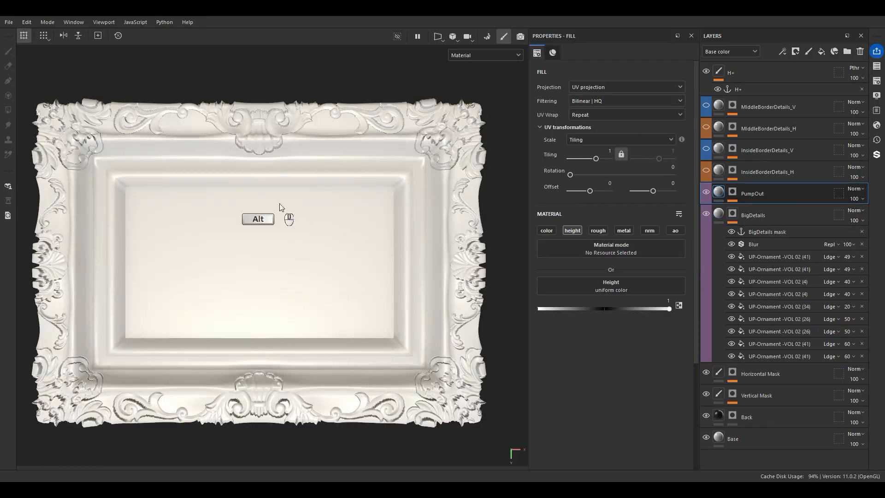
mouse_move(283, 205)
left_mouse_down("alt")
mouse_move(366, 201)
mouse_move(300, 237)
mouse_move(293, 202)
left_mouse_up("alt")
scroll(278, 157, "up", 5)
left_click_drag(295, 152, 484, 198, "alt")
right_click_drag(462, 223, 346, 217, "alt")
middle_click_drag(345, 218, 281, 174, "alt")
left_click_drag(281, 174, 346, 207, "alt")
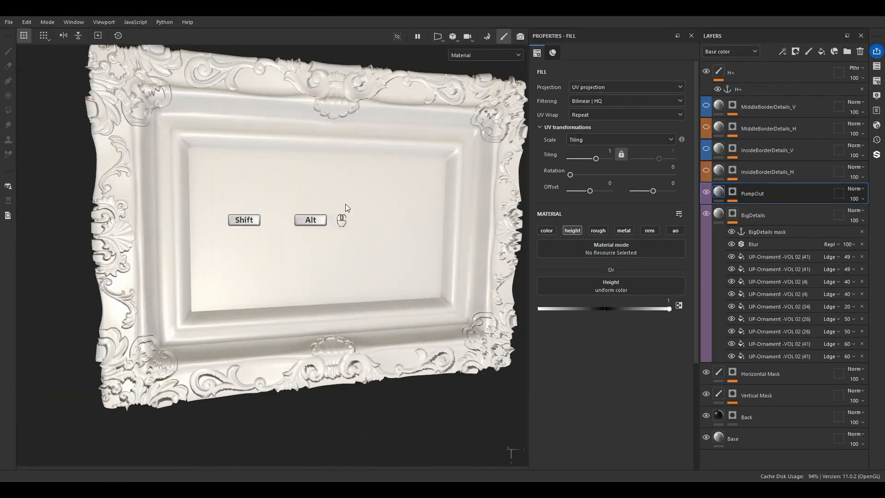
Compare the PumpOut mask with its subtractive Paint effect off and on, and check the top-centre ornament up close in material view
left_click(732, 194)
left_click(732, 194, "alt")
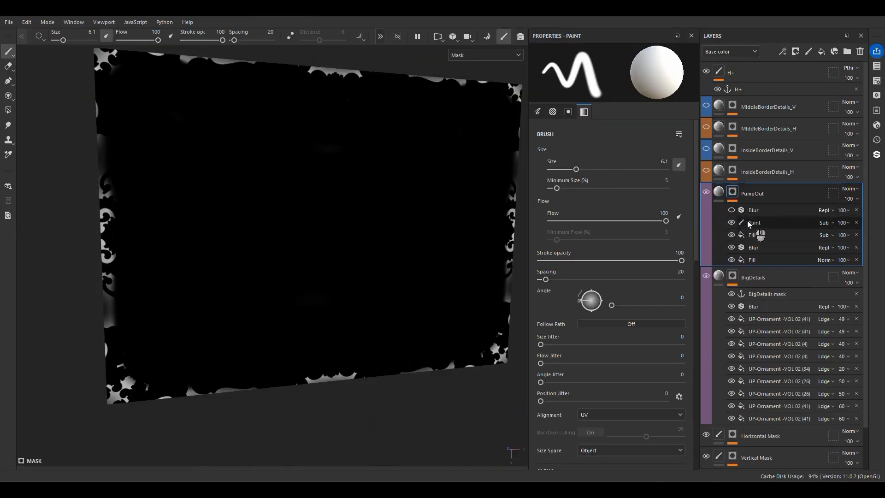
left_click_drag(391, 228, 354, 221, "alt")
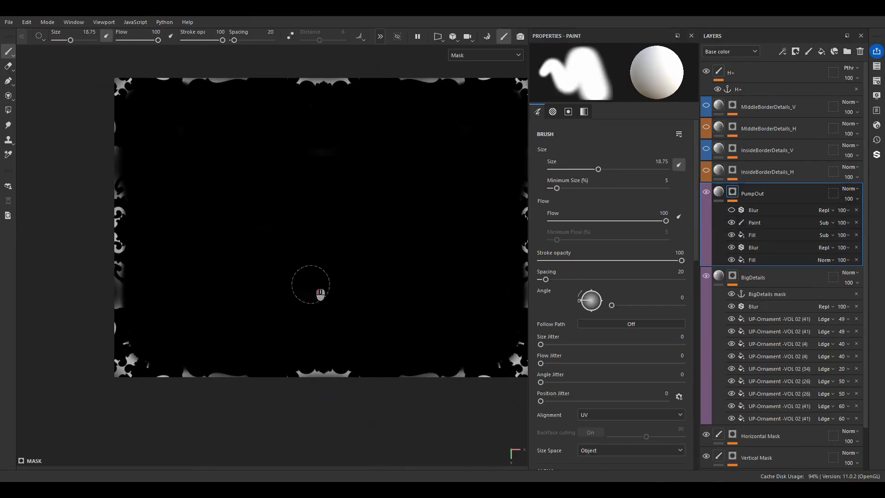
left_click(732, 222)
left_click(733, 223)
left_click_drag(236, 253, 268, 301, "alt")
scroll(293, 223, "up", 3)
key("m")
mouse_move(302, 167)
left_mouse_down("alt")
mouse_move(384, 230)
mouse_move(325, 211)
mouse_move(180, 215)
mouse_move(172, 225)
mouse_move(213, 202)
left_mouse_up("alt")
scroll(179, 216, "up", 3)
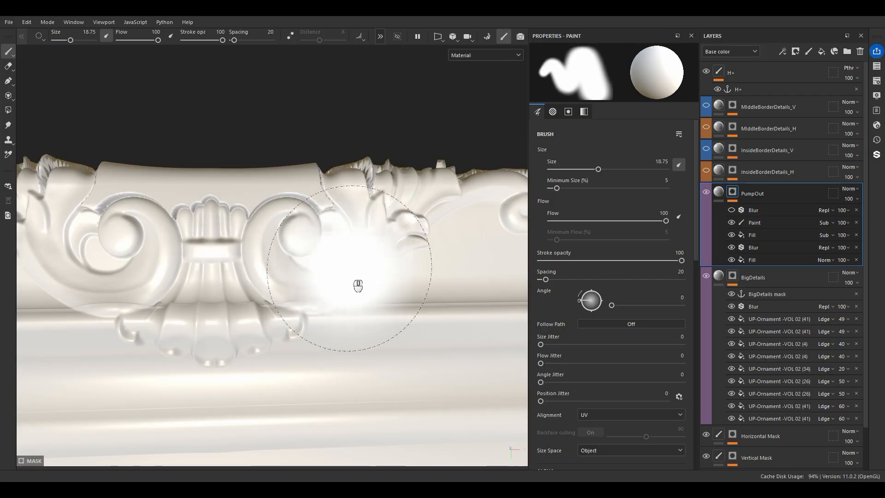
Enable the topmost Blur in the PumpOut mask, try a Blur Intensity of about 1.94, and check the upper ornaments
left_click(732, 211)
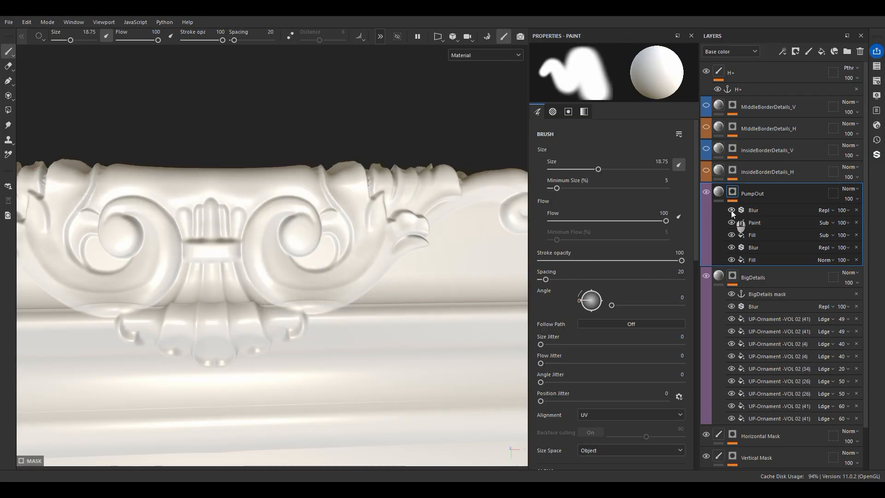
left_click(754, 210)
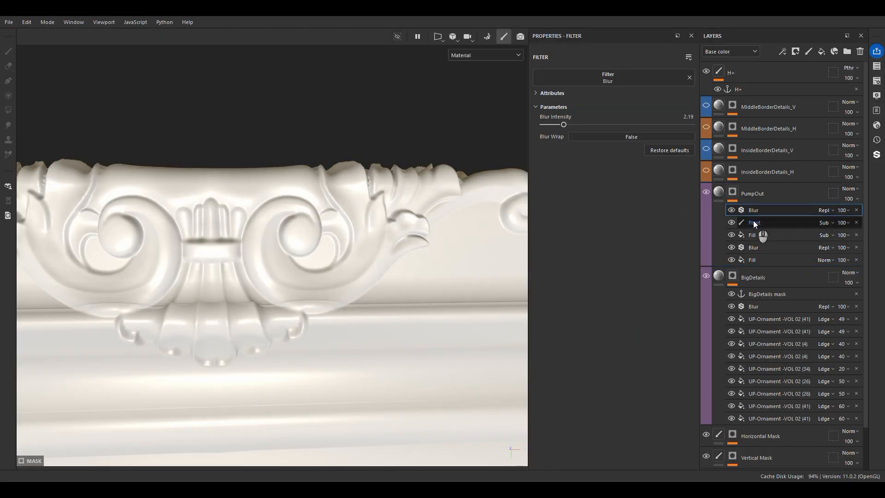
mouse_move(568, 125)
left_mouse_down()
mouse_move(623, 124)
mouse_move(556, 128)
mouse_move(563, 128)
left_mouse_up()
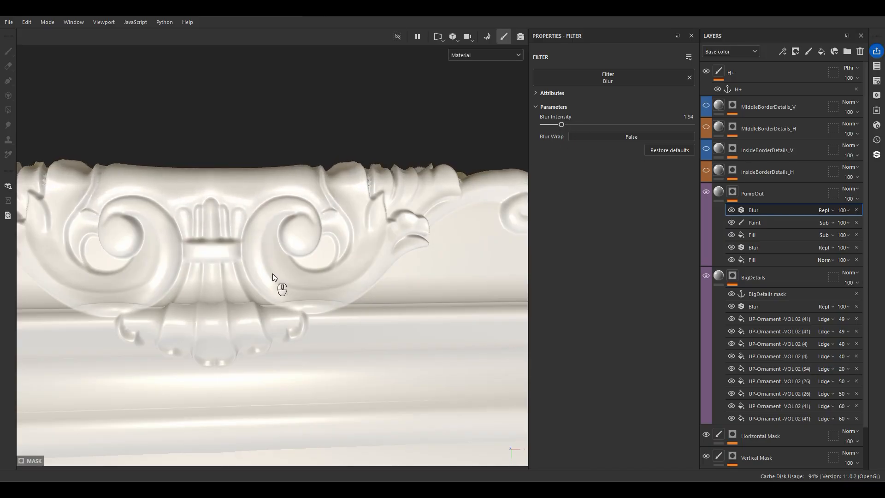
scroll(297, 292, "down", 3)
scroll(297, 292, "down", 4)
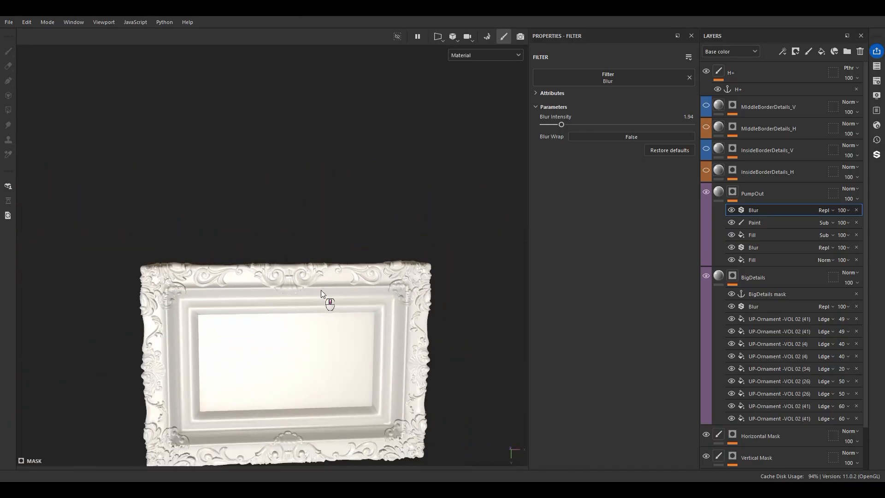
scroll(323, 291, "up", 4)
left_click_drag(324, 295, 405, 245, "alt")
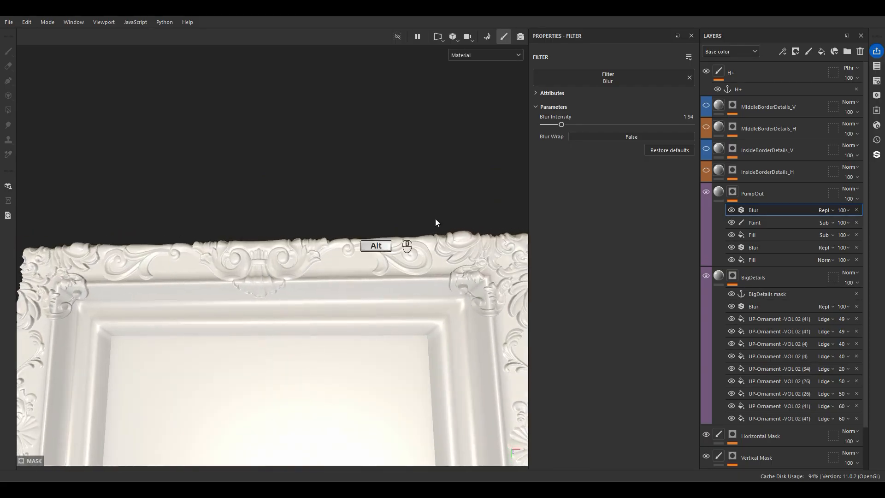
Set the Blur Intensity of the topmost PumpOut Blur to 3
left_click_drag(562, 125, 570, 123)
left_click(688, 117)
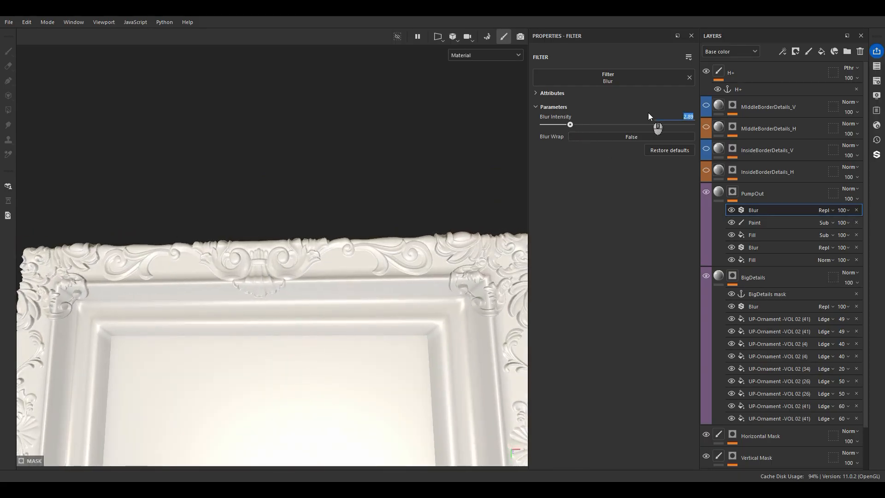
type("3")
key("Return")
Compare the whole frame with PumpOut hidden and shown, and inspect the softened ornament edges from several angles
left_click_drag(362, 253, 363, 296, "alt")
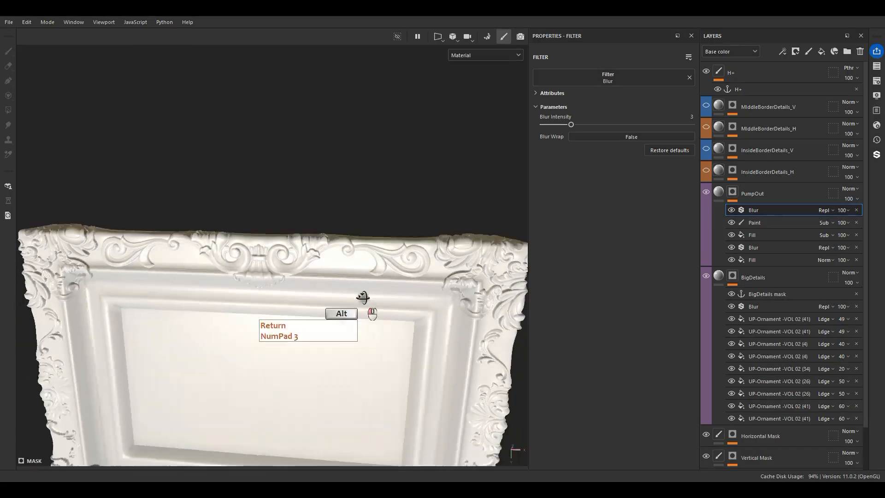
right_click_drag(363, 296, 350, 212, "alt")
middle_click_drag(350, 213, 327, 107, "alt")
left_click(706, 191)
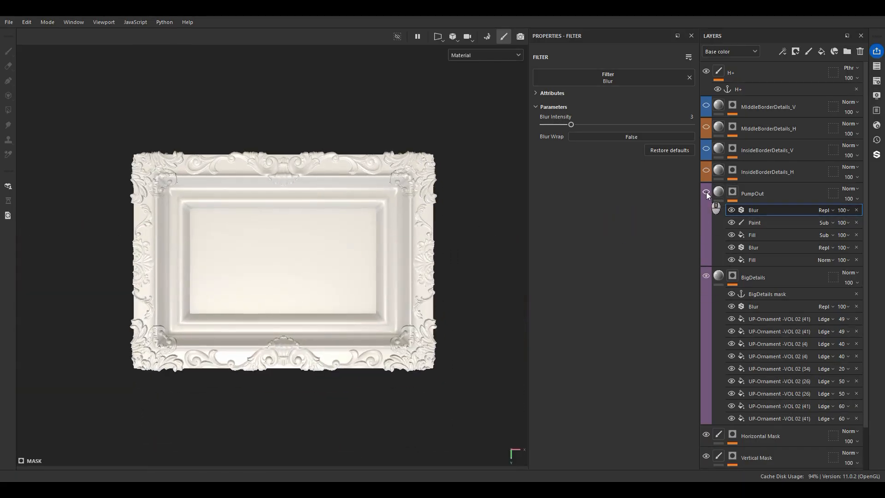
left_click(706, 192)
left_click_drag(308, 249, 286, 247, "alt")
right_click_drag(286, 247, 453, 220, "alt")
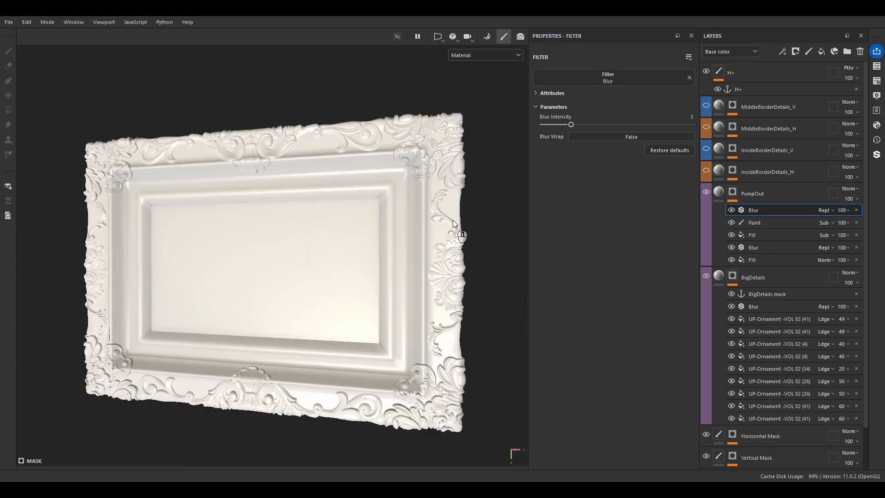
left_click_drag(462, 318, 322, 268, "alt")
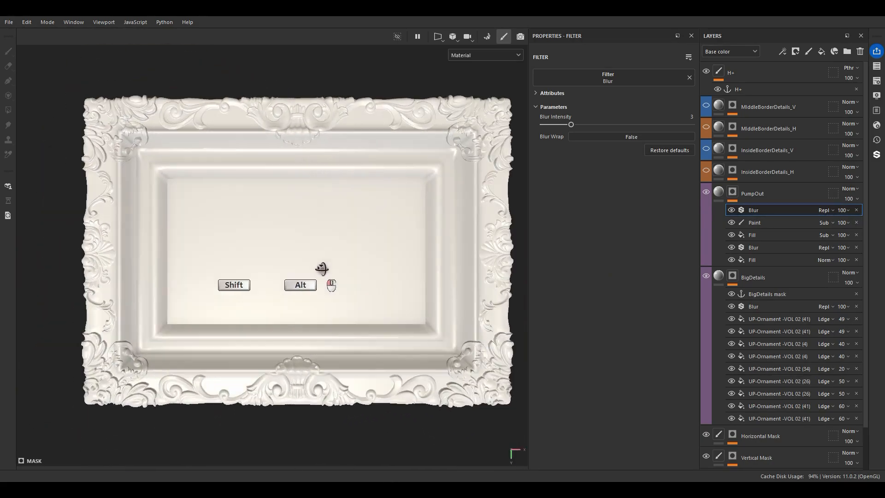
Show the InsideBorderDetails_H layer, examine its trim on the lower inner border, and display the layer's mask
left_click(713, 193)
double_click(715, 217)
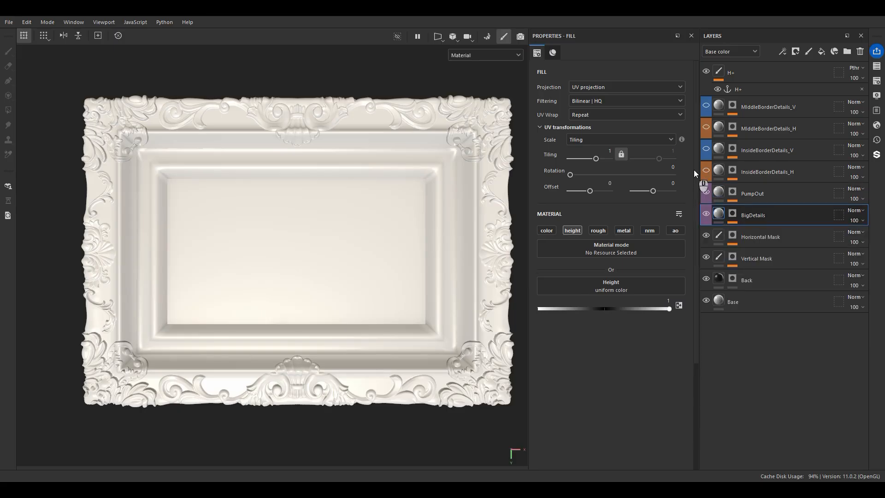
left_click(707, 169)
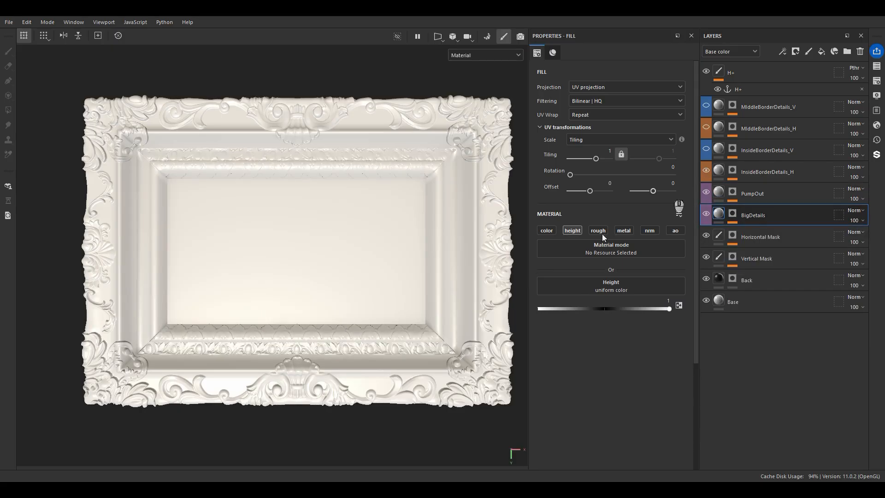
middle_click_drag(287, 362, 312, 296, "alt")
right_click_drag(312, 296, 189, 316, "alt")
left_click_drag(189, 316, 211, 241, "alt")
middle_click_drag(367, 267, 346, 285, "alt")
left_click(733, 171, "alt")
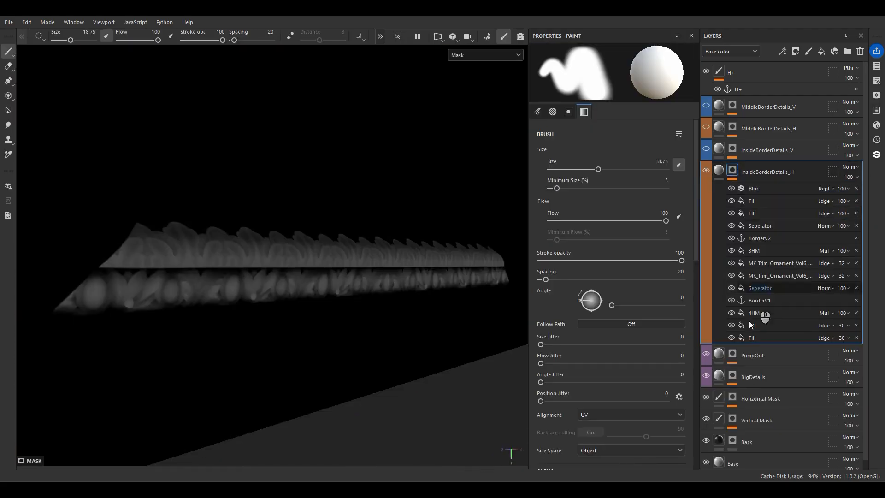
In the InsideBorderDetails_H mask, hide every effect except the lowest Fill, show the second Fill, and examine the border bands
scroll(287, 268, "down", 5)
middle_click_drag(331, 279, 301, 282, "alt")
scroll(303, 315, "up", 3)
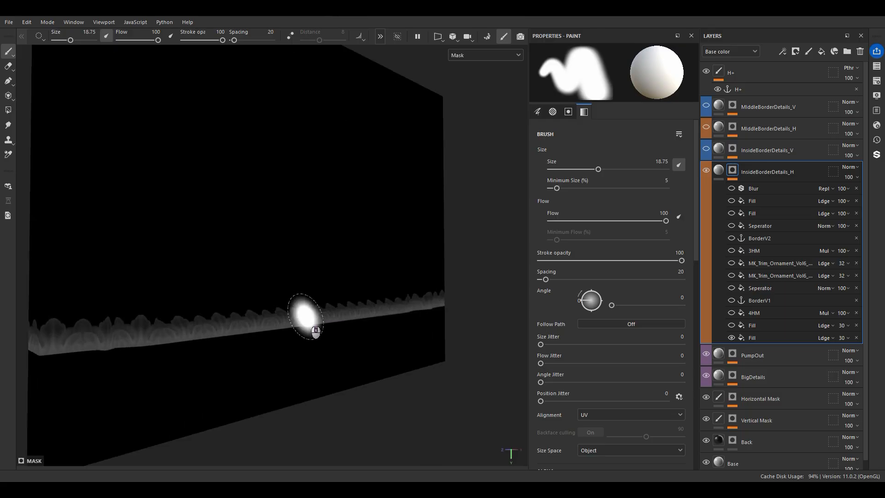
left_click(729, 326)
scroll(138, 139, "down", 3)
middle_click_drag(121, 121, 142, 157, "alt")
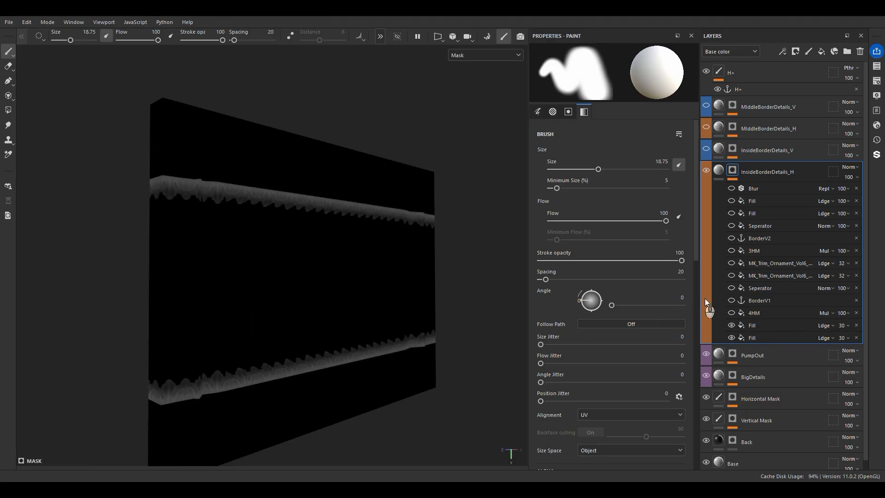
Show the 4HM multiply fill in the InsideBorderDetails_H mask and compare the trimmed border ends with it off and on
left_click(732, 314)
left_click(747, 314)
scroll(747, 364, "down", 1)
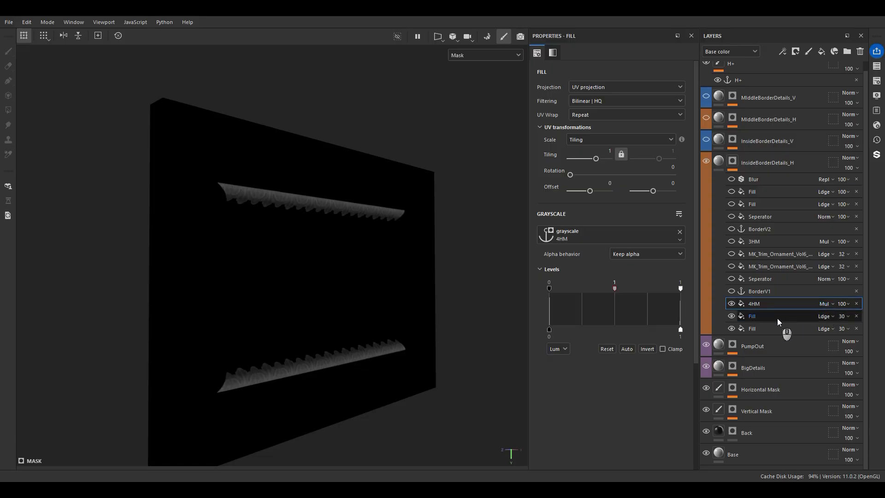
left_click(731, 304)
left_click(732, 304)
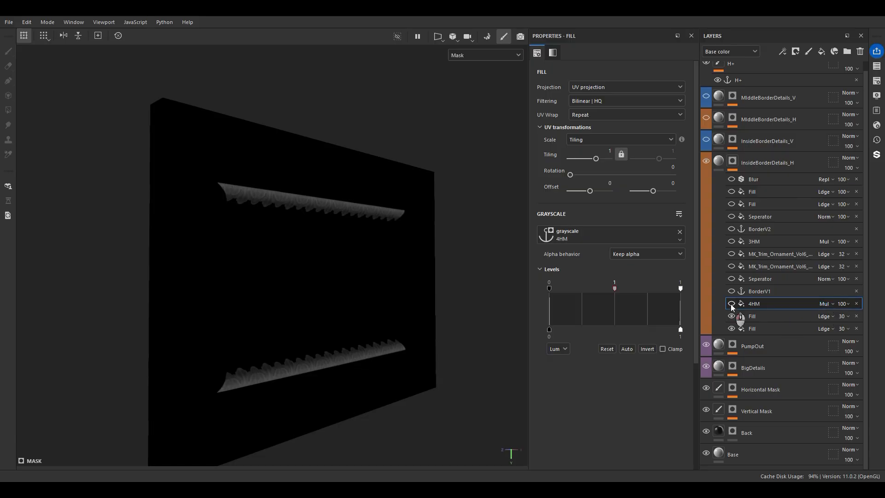
right_click_drag(179, 233, 144, 115, "alt")
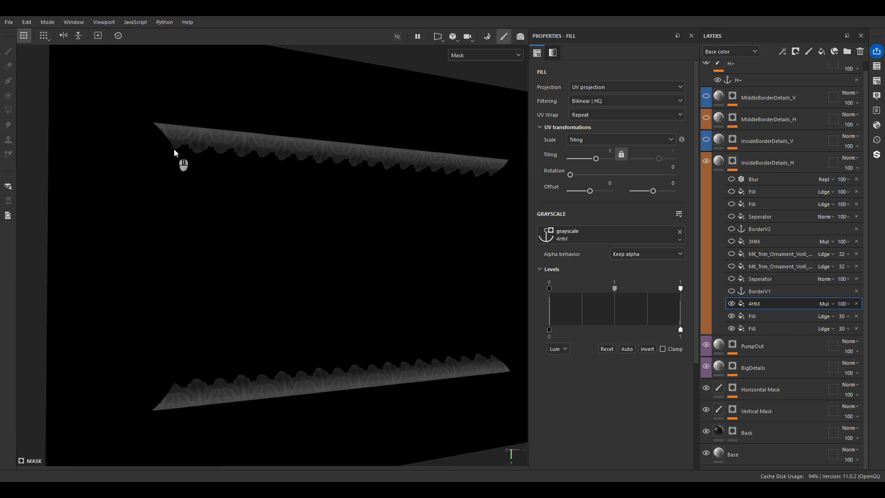
Show the BorderV1 anchor, the Seperator above it, both MK_Trim_Ornament fills and 3HM to examine the second trim
left_click(756, 292)
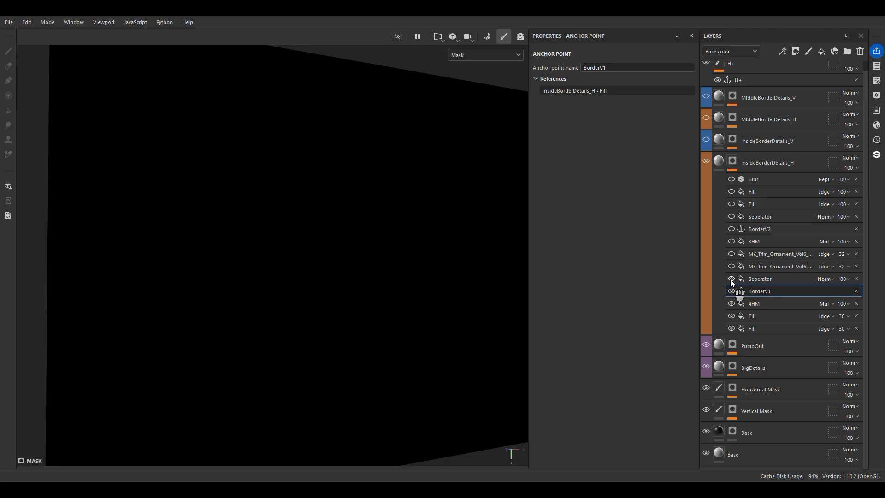
left_click(730, 266)
left_click(730, 254)
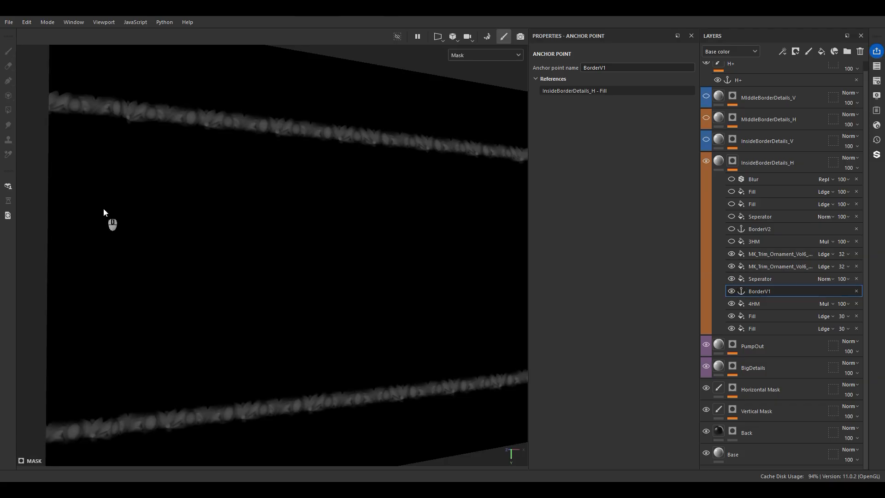
left_click(731, 241)
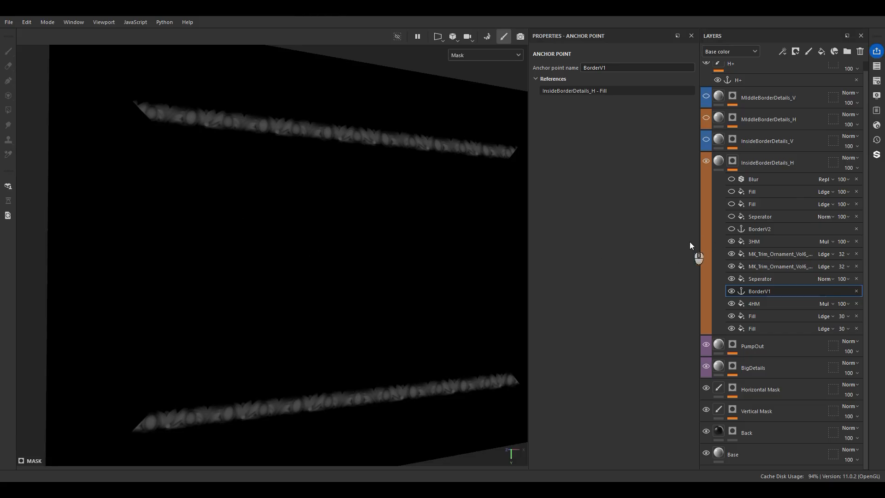
Show BorderV2, the upper Seperator, the two top Fills and Blur, and return InsideBorderDetails_H to the material view
left_click(732, 218)
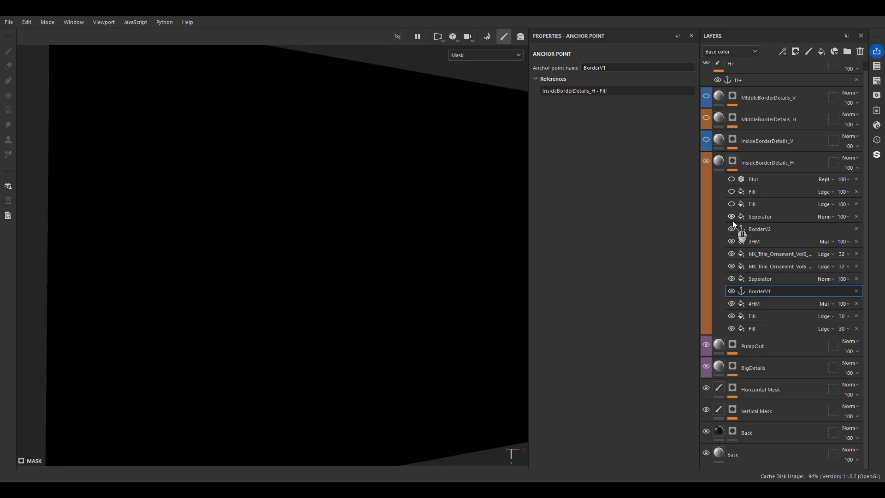
left_click(731, 191)
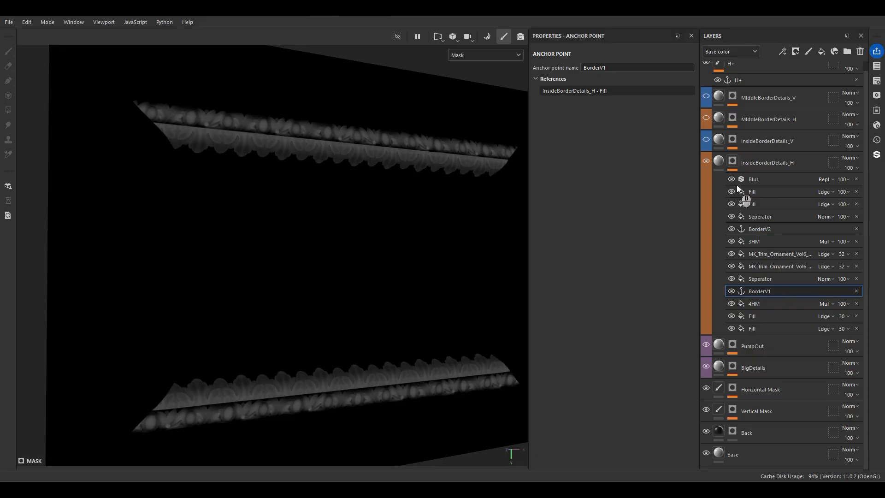
left_click(719, 162)
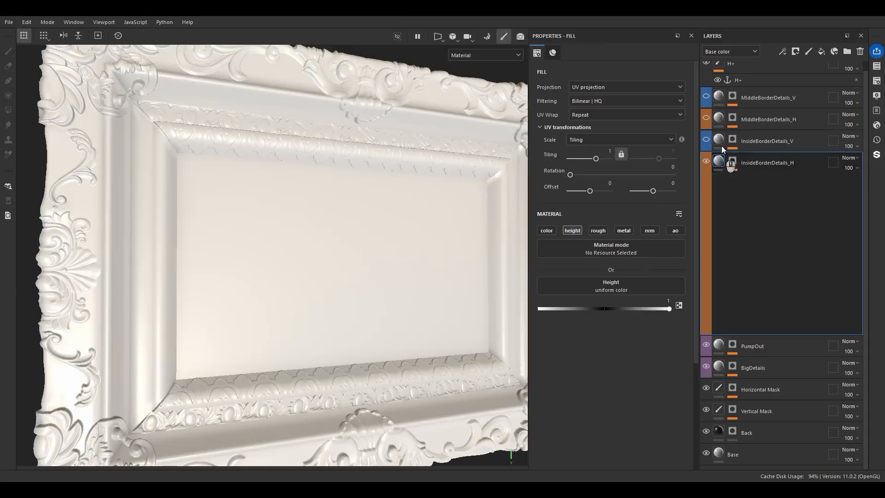
Show the InsideBorderDetails_V and MiddleBorderDetails_H layers and inspect the trims along the frame's lower border
left_click(706, 148)
left_click_drag(344, 221, 150, 249, "alt")
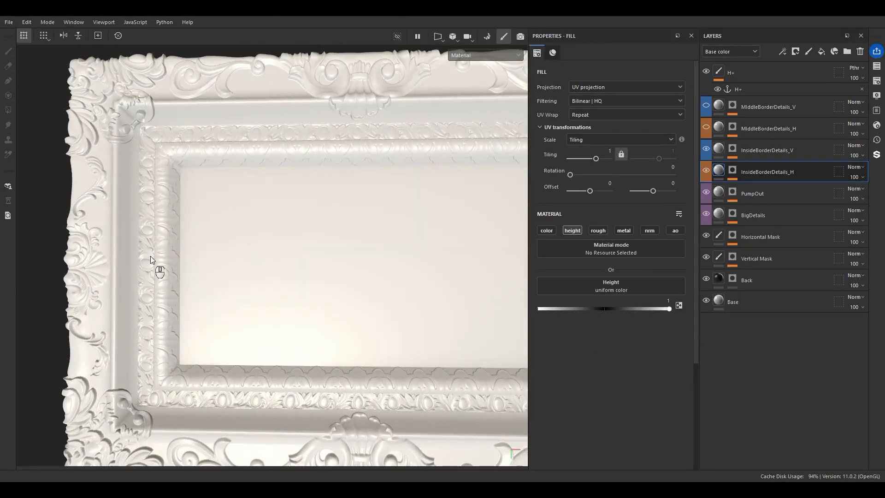
left_click_drag(456, 389, 271, 349, "alt")
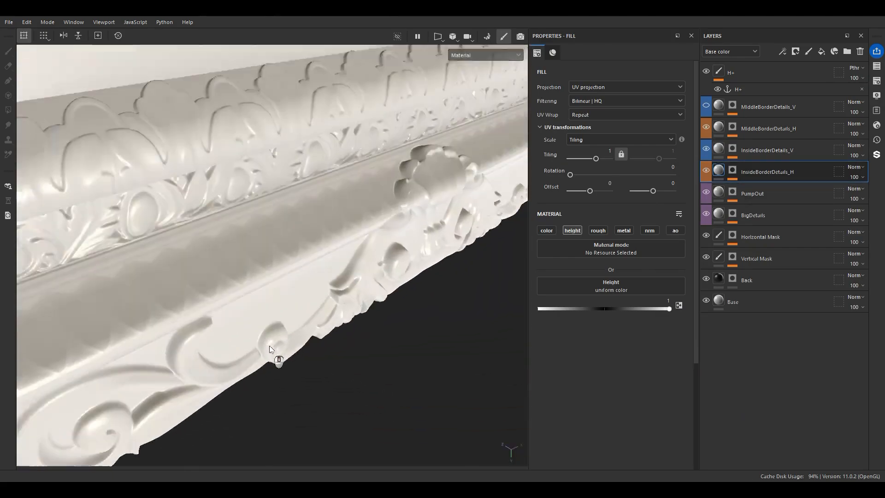
Display the MiddleBorderDetails_H mask with its effects hidden, and show only its two Fill effects to examine the fluted bands
mouse_move(271, 349)
right_mouse_down("shift")
mouse_move(241, 310)
mouse_move(263, 300)
right_mouse_up("shift")
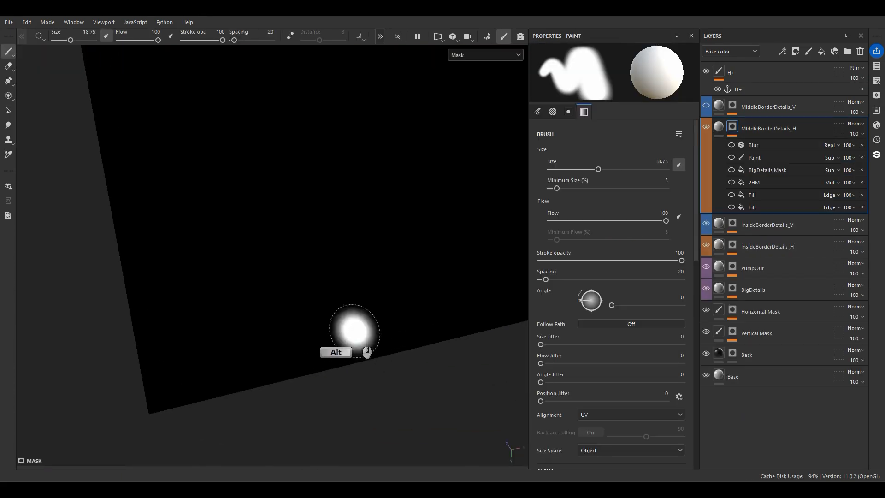
left_click_drag(368, 351, 358, 301, "alt")
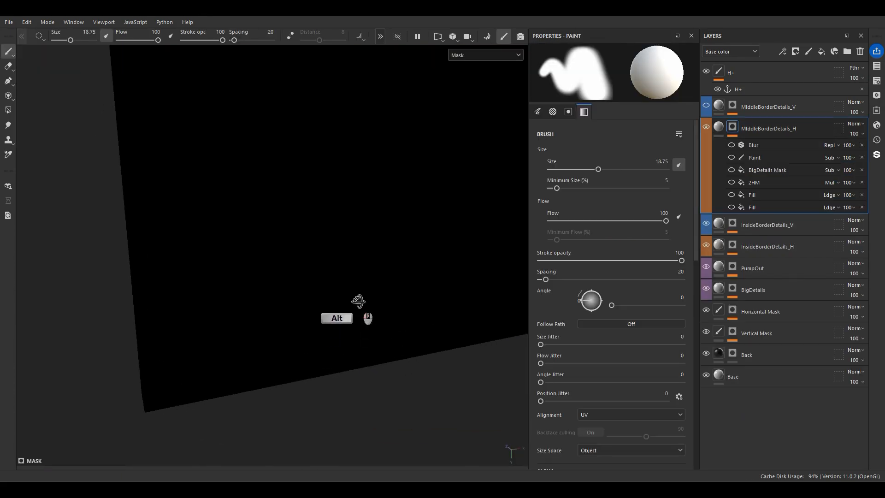
left_click(735, 209)
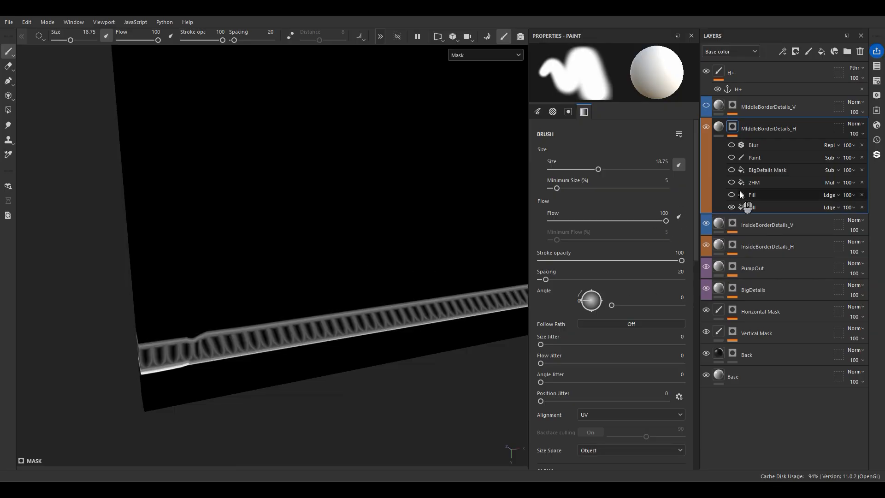
left_click(734, 195)
right_click_drag(342, 348, 328, 231, "alt")
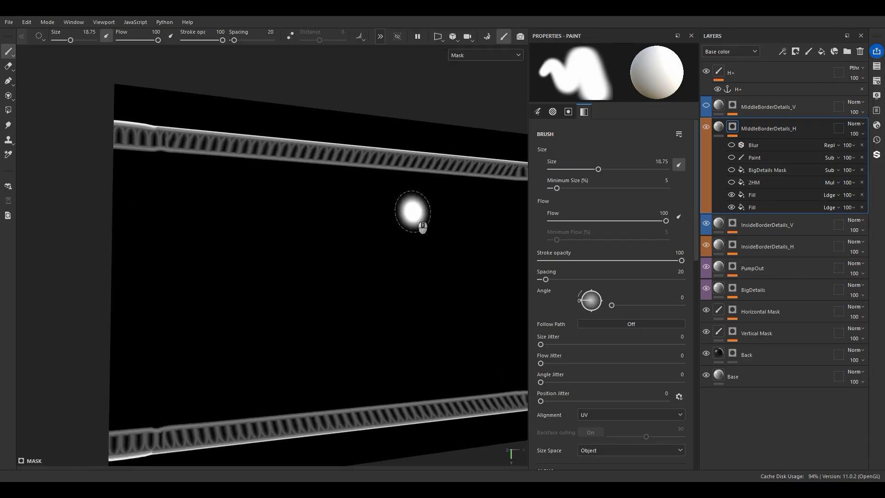
Show 2HM and BigDetails Mask in the MiddleBorderDetails_H mask, checking the frame's upper corner in the material view
left_click(732, 182)
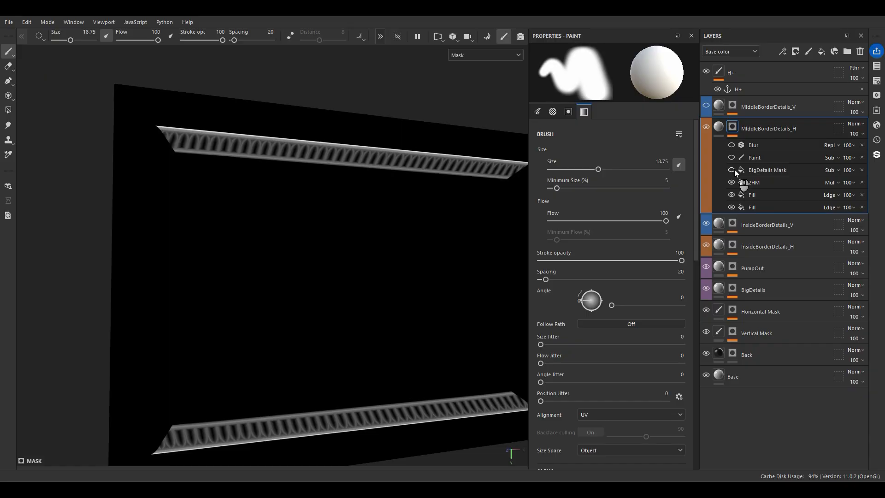
key("m")
scroll(204, 184, "up", 3)
left_click_drag(204, 184, 132, 156, "alt")
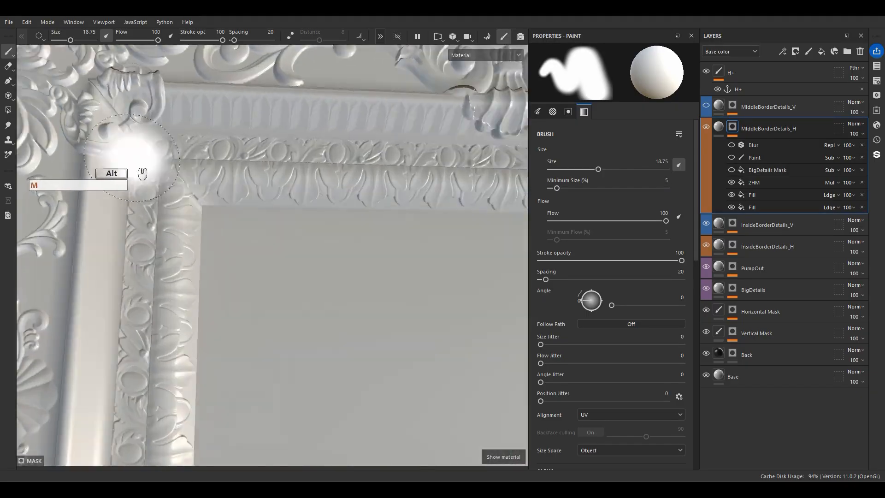
middle_click_drag(132, 156, 253, 210, "alt")
scroll(342, 155, "up", 4)
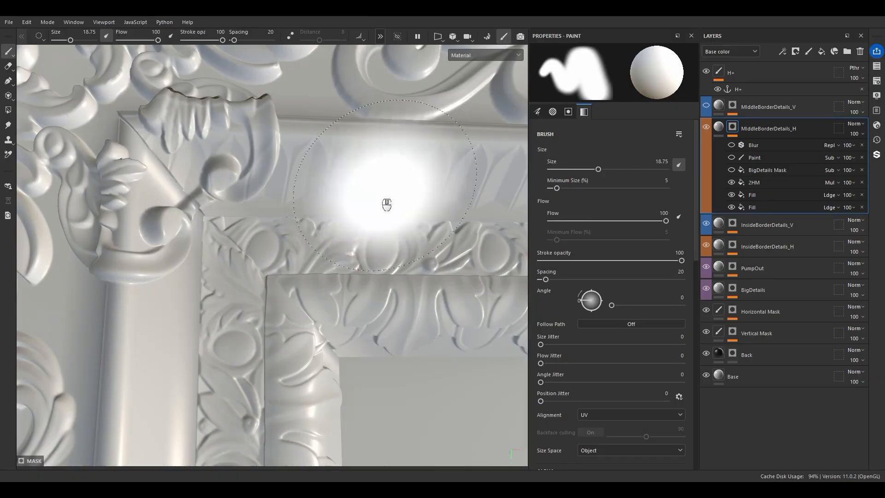
left_click(731, 170)
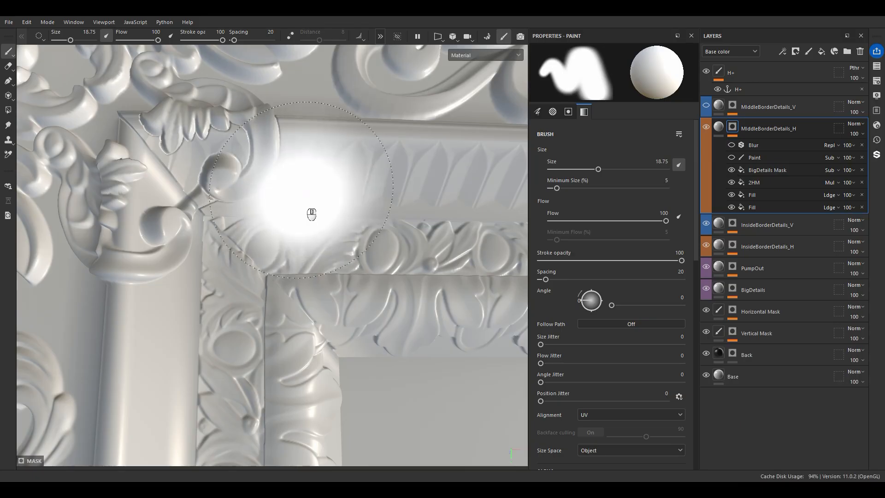
Reduce the brush size to 3.65 and show the Paint and Blur effects of MiddleBorderDetails_H while checking the corner ornament
mouse_move(298, 223)
left_mouse_down("alt")
mouse_move(294, 152)
mouse_move(167, 141)
left_mouse_up("alt")
right_click_drag(308, 169, 257, 161, "ctrl")
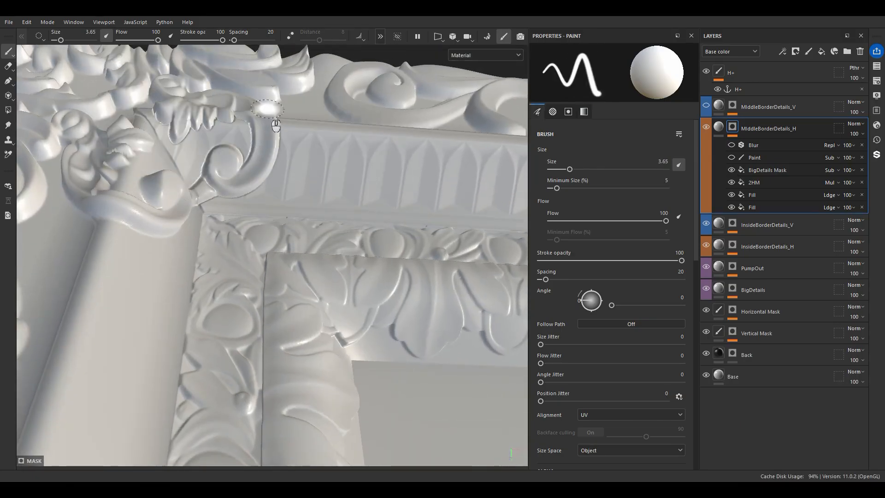
left_click(732, 158)
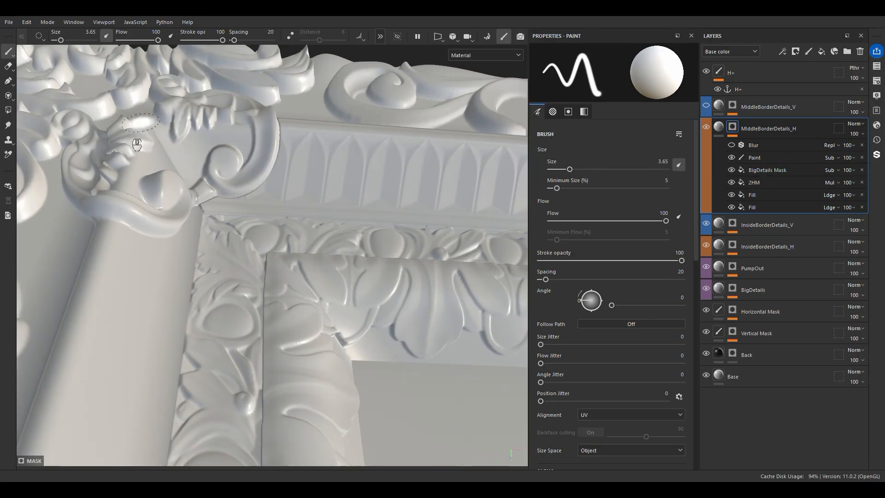
left_click(731, 147)
scroll(300, 193, "down", 5)
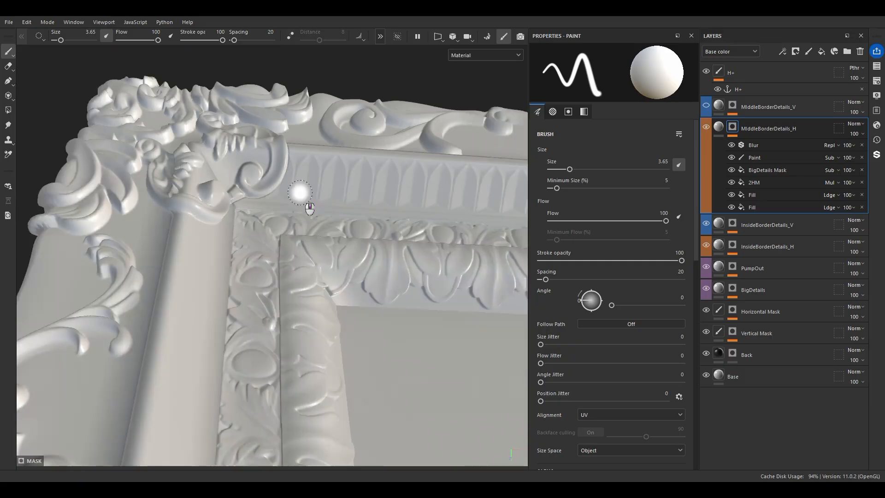
Show the MiddleBorderDetails_V layer and inspect the completed border trims around the whole frame from several angles
left_click_drag(314, 203, 366, 248, "alt")
middle_click_drag(366, 248, 321, 107, "alt")
scroll(332, 107, "down", 3)
left_click(706, 106)
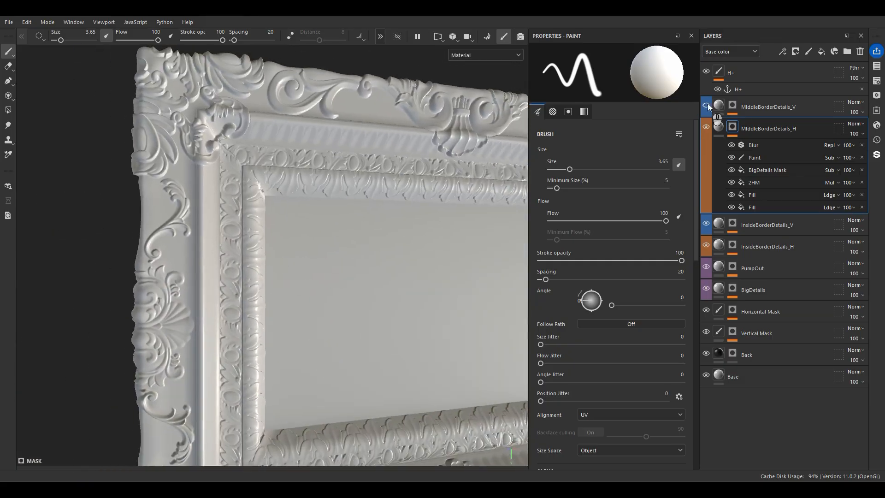
left_click_drag(359, 215, 264, 237, "alt")
middle_click_drag(263, 237, 302, 110, "alt")
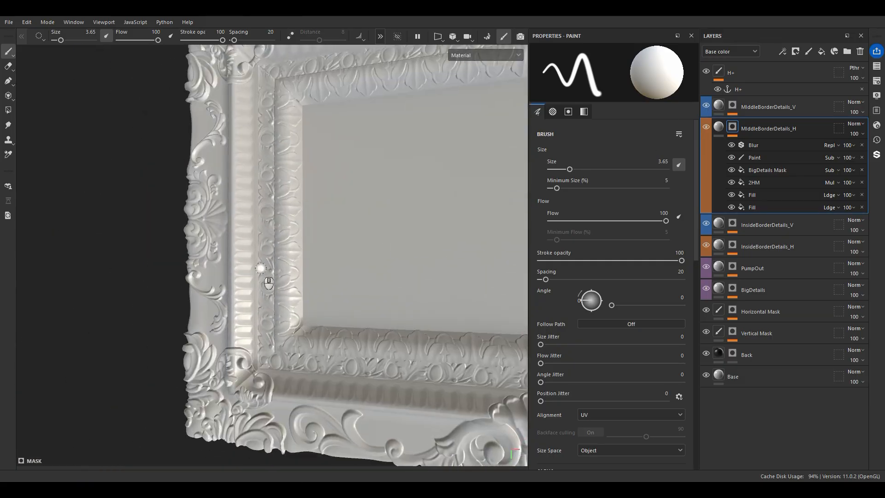
scroll(264, 269, "down", 3)
left_click_drag(265, 271, 422, 267, "alt")
middle_click_drag(422, 267, 353, 287, "alt")
scroll(364, 276, "down", 3)
middle_click_drag(391, 244, 349, 223, "alt")
left_click_drag(349, 222, 386, 221, "alt")
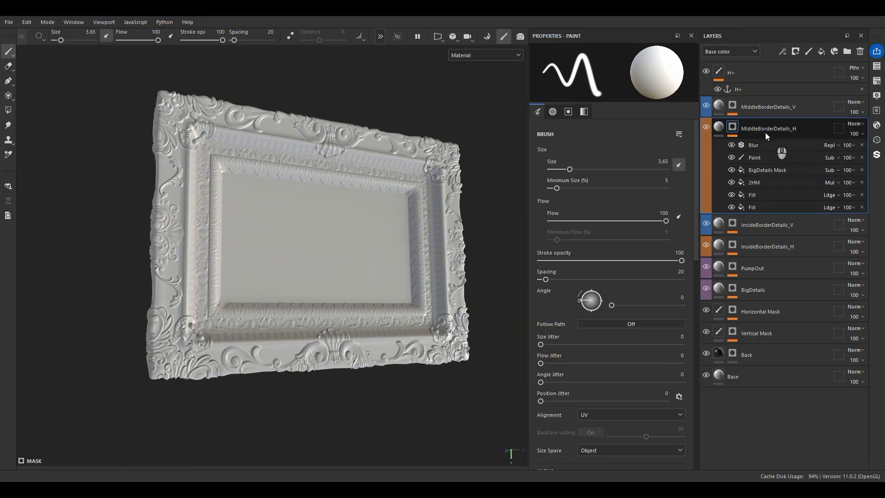
View the height fill of MiddleBorderDetails_H, and add a paint layer named "effect" above the H+ layer
left_click(718, 127)
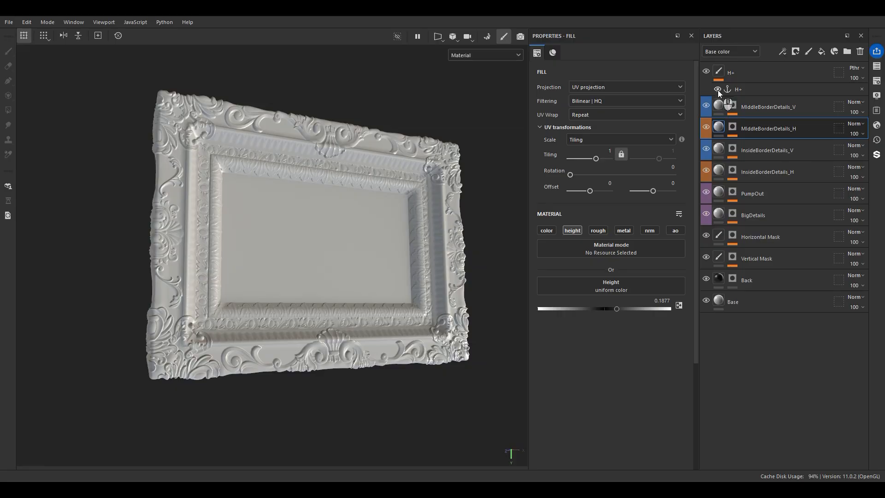
left_click(753, 92)
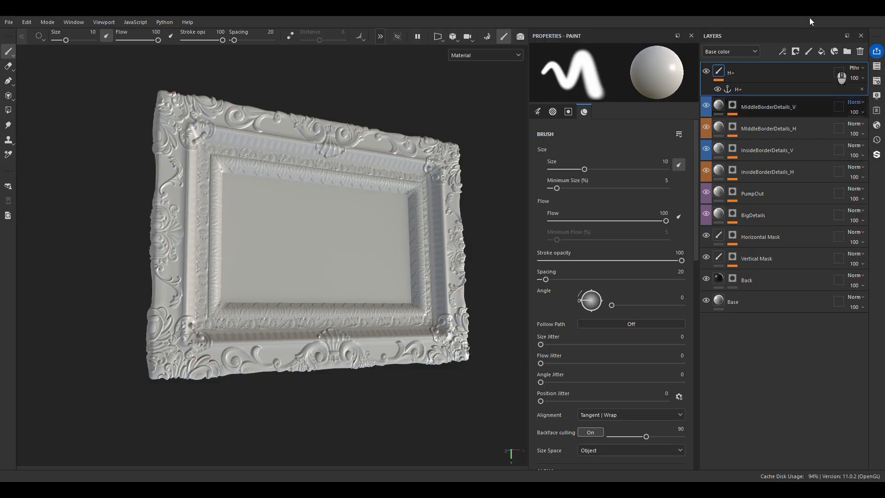
left_click(809, 52)
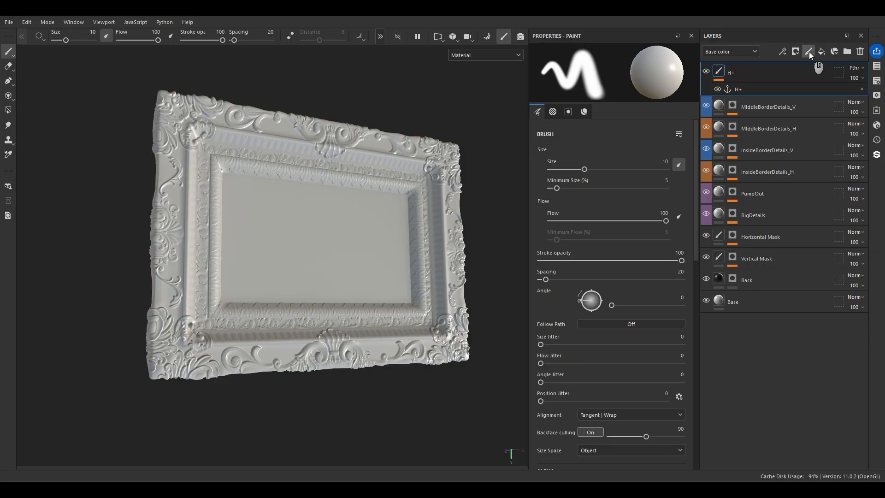
left_click(809, 51)
double_click(739, 74)
type("effect")
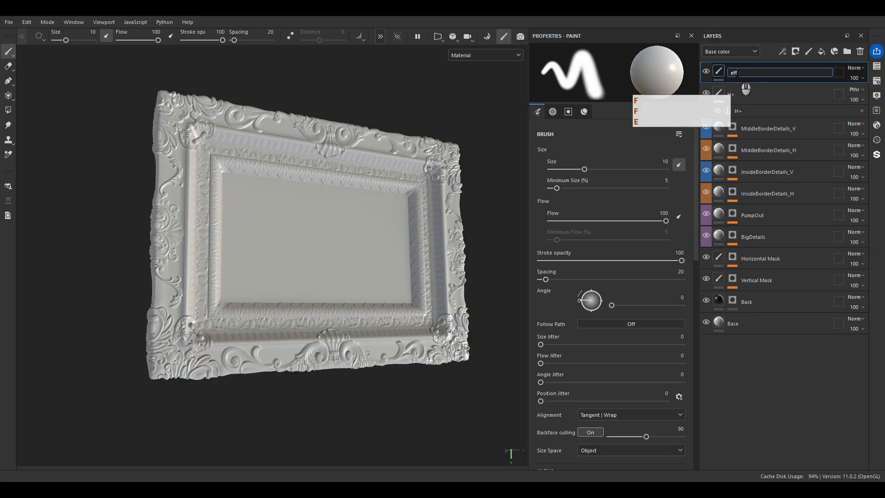
key("Return")
Set the effect layer's blending mode to Passthrough
scroll(203, 168, "up", 3)
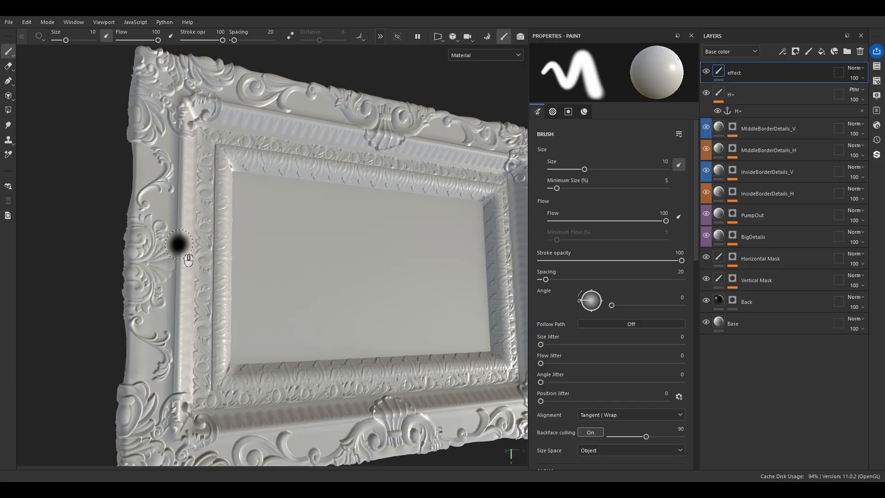
left_click_drag(292, 303, 272, 254, "alt")
left_click(853, 69)
left_click(837, 87)
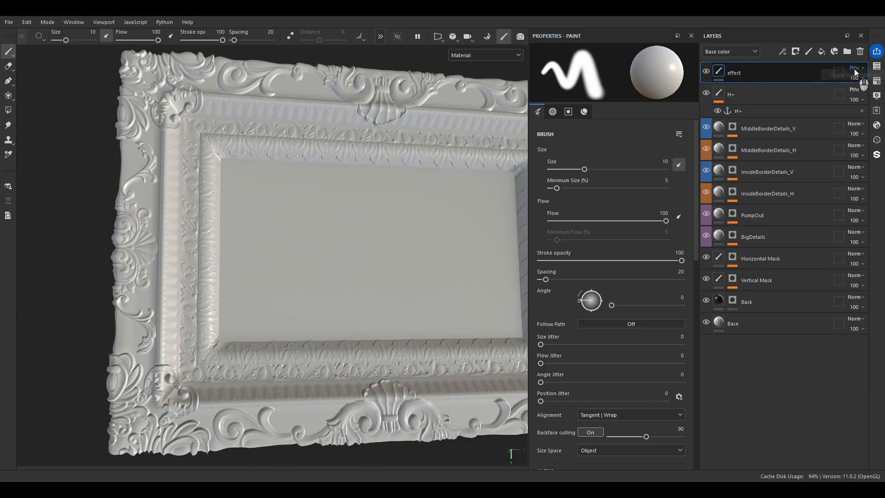
Add a Height To Normal filter to the effect layer and turn off its Use World Units option
right_click(774, 74)
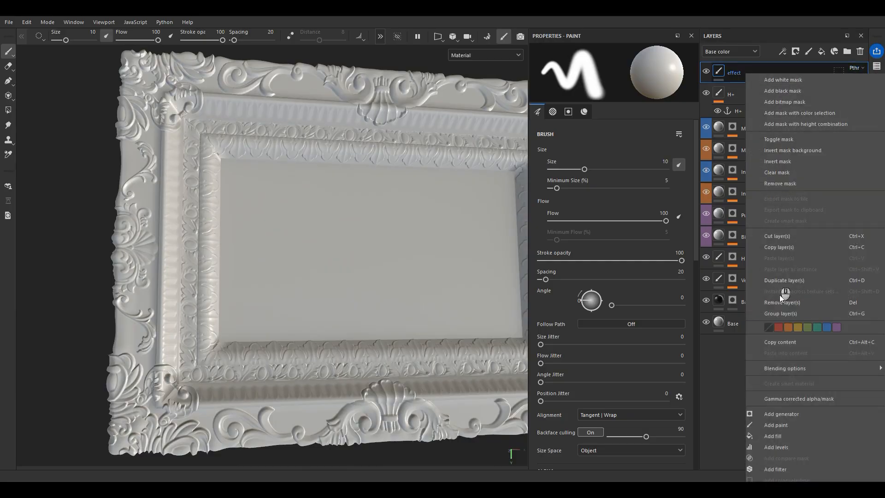
left_click(776, 467)
left_click(588, 95)
key("BackSpace")
key("BackSpace")
key("BackSpace")
type("height")
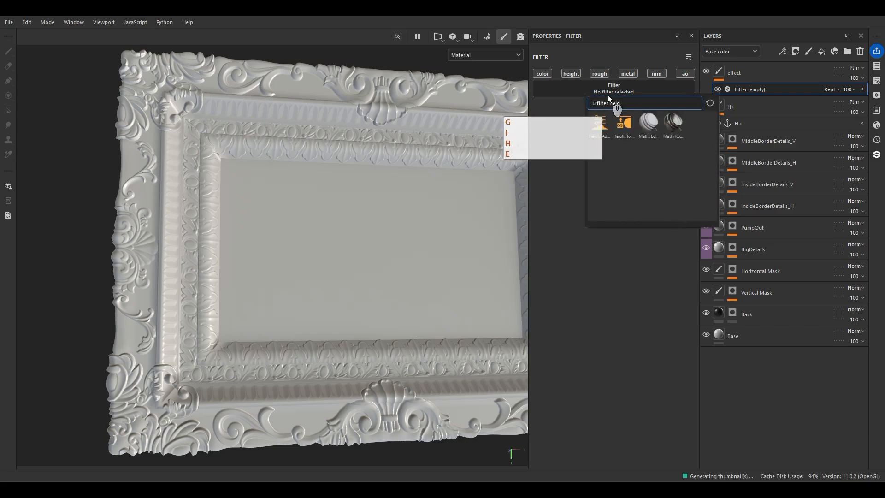
left_click(617, 126)
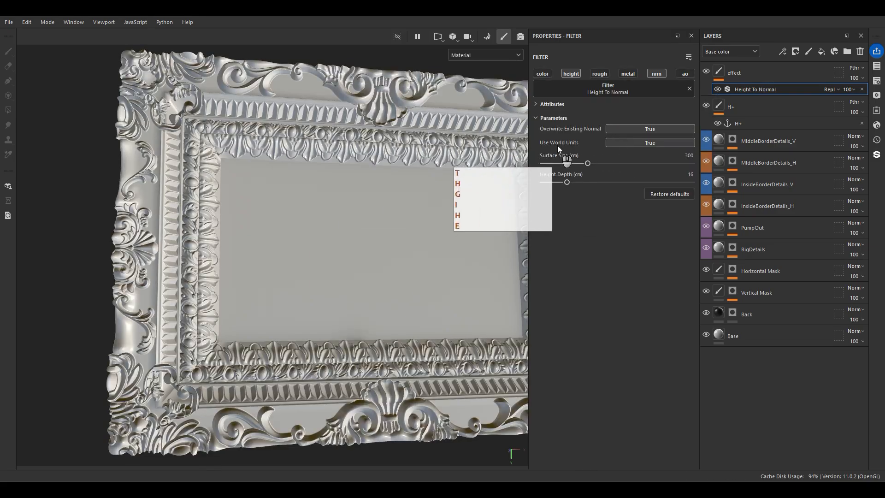
left_click(624, 144)
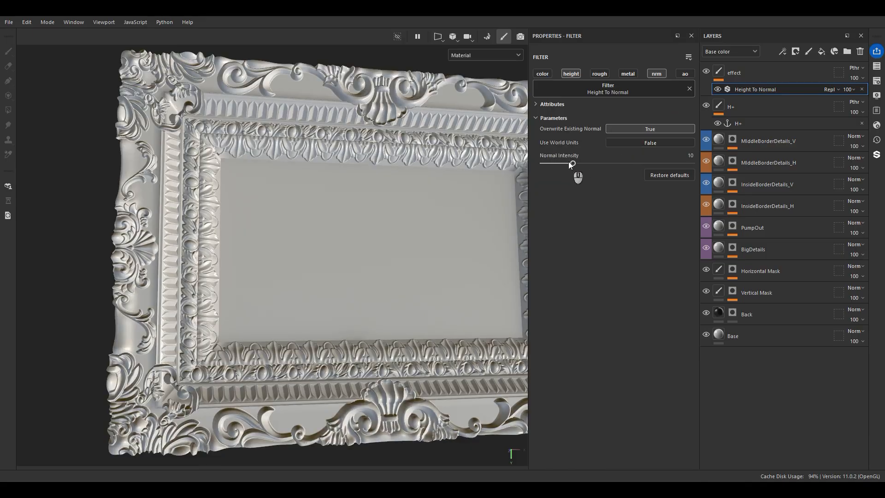
Compare the frame's relief with and without the Height To Normal filter from several angles
left_click_drag(348, 198, 322, 203, "alt")
left_click(717, 90)
left_click(717, 89)
left_click(717, 90)
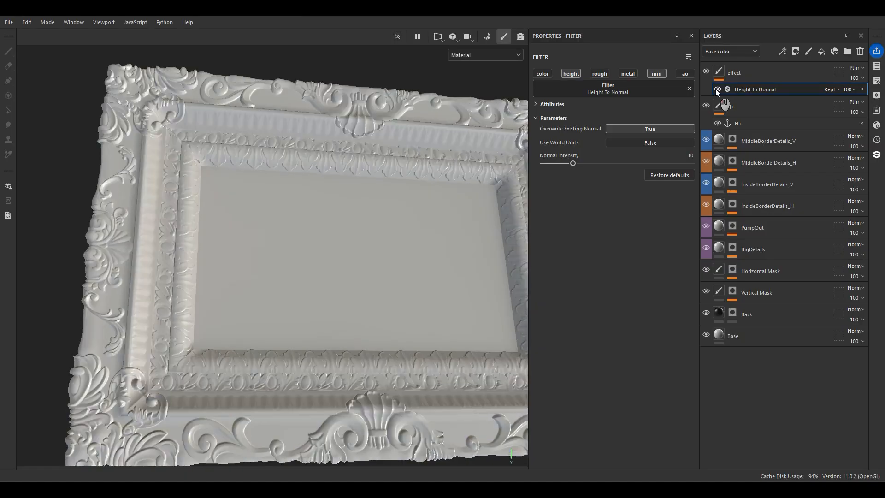
left_click(717, 90)
middle_click_drag(401, 281, 355, 215, "alt")
left_click_drag(356, 219, 389, 236, "alt")
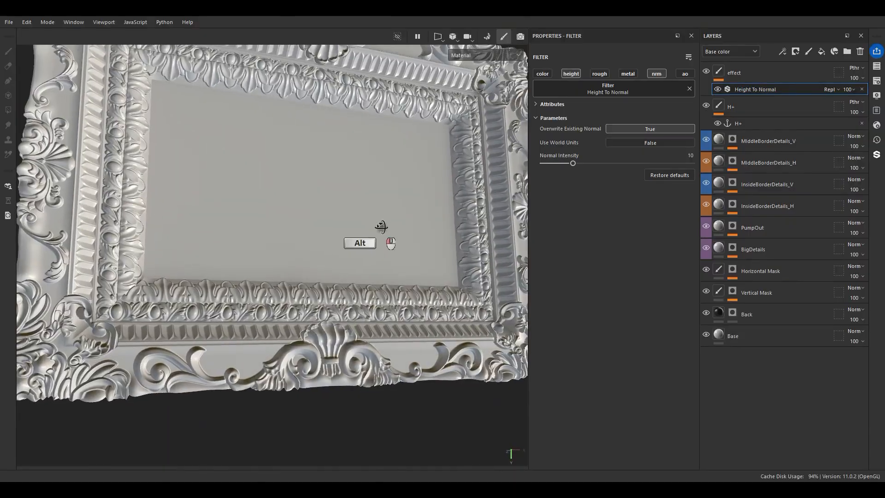
left_click(719, 91)
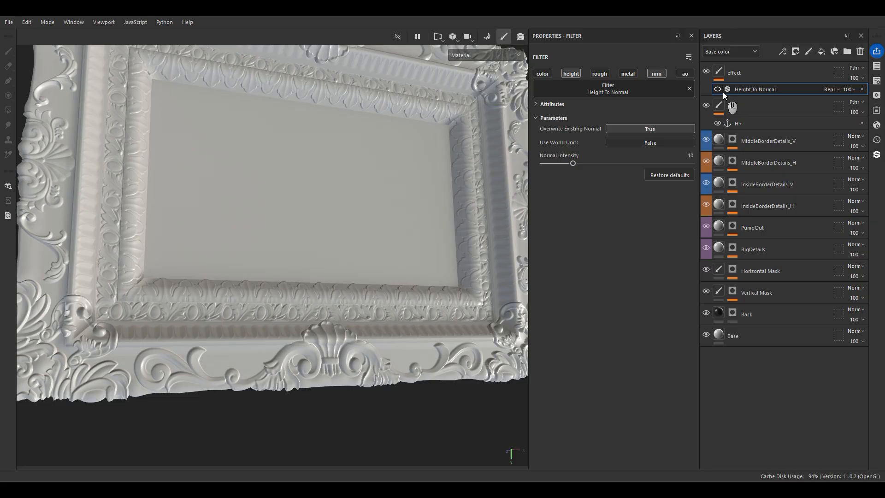
left_click(718, 89)
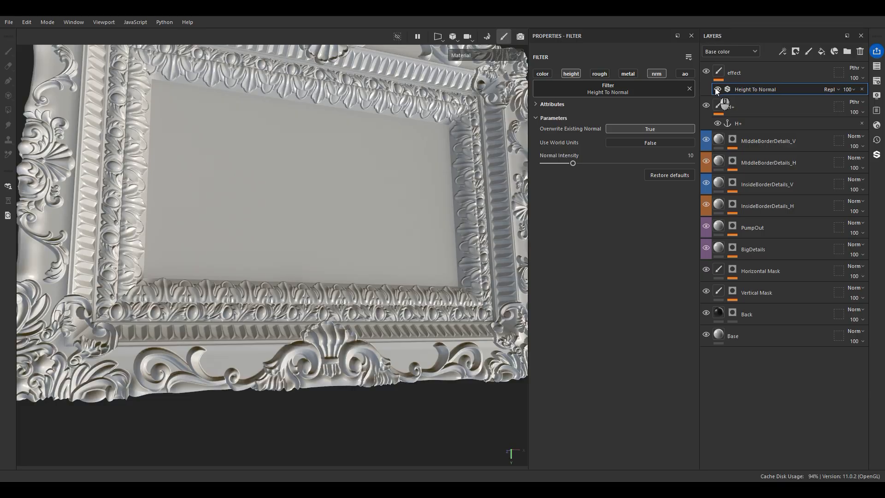
right_click_drag(363, 288, 362, 246, "alt")
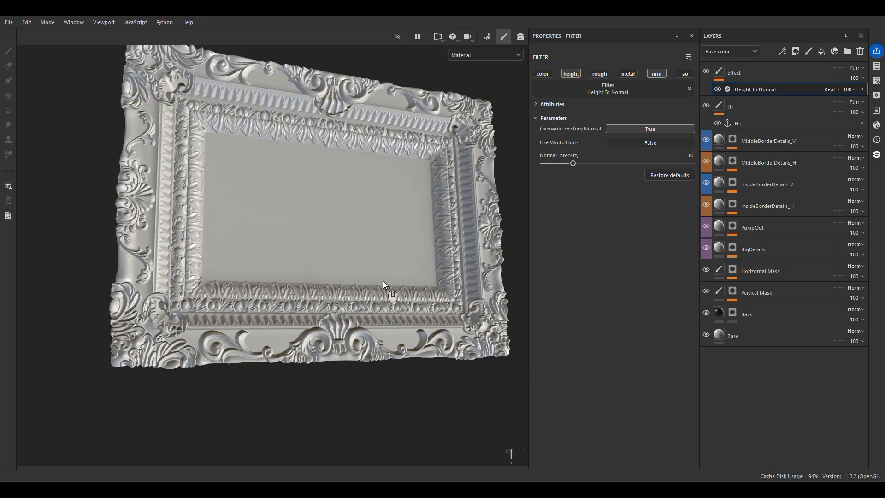
left_click_drag(362, 246, 314, 256, "alt")
Duplicate the Height To Normal filter and replace the copy with a Sharpen filter at 0.5 intensity
key("ctrl+d")
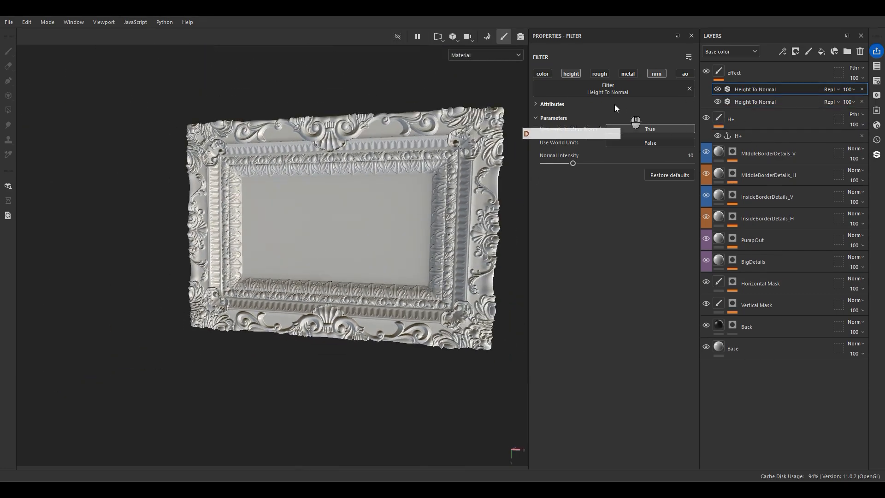
left_click(594, 92)
double_click(620, 100)
type("sharp")
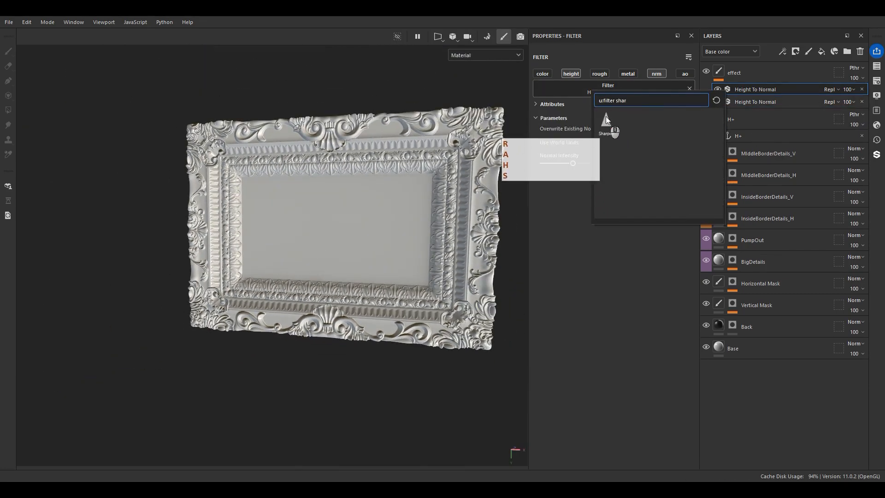
left_click(608, 122)
left_click(691, 127)
type(".5")
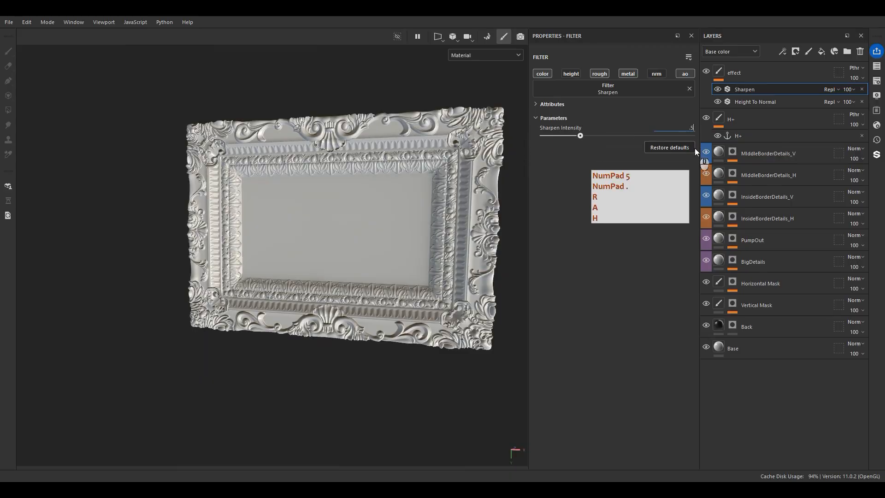
key("Return")
Add two folders above the H+ layer, naming the upper one "Picture" and the lower one "Frame"
left_click_drag(475, 258, 301, 218, "alt")
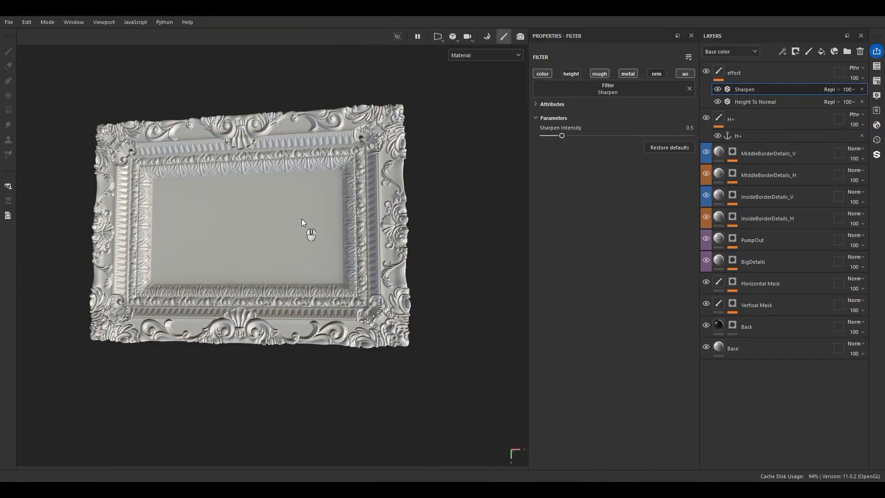
scroll(302, 219, "up", 3)
middle_click_drag(319, 246, 339, 271, "alt")
mouse_move(339, 271)
left_mouse_down("alt+shift")
mouse_move(474, 306)
mouse_move(417, 279)
mouse_move(337, 303)
mouse_move(349, 291)
mouse_move(369, 302)
left_mouse_up("alt+shift")
left_click(734, 120)
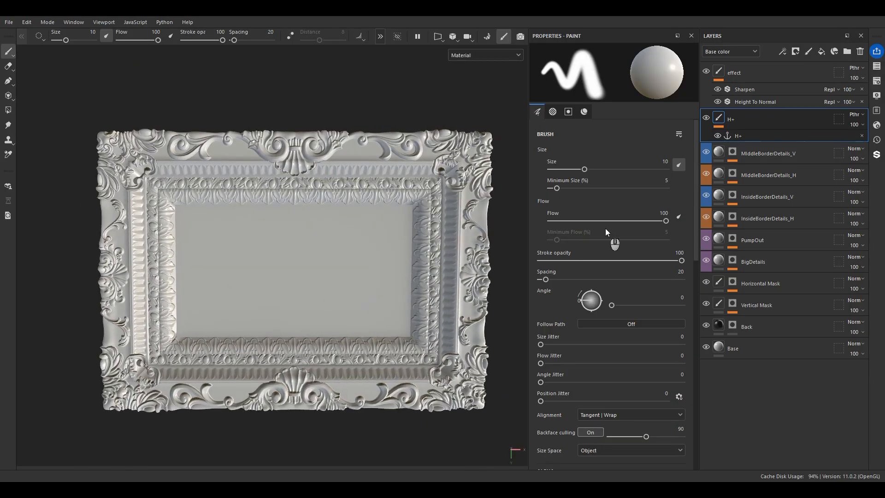
left_click(846, 52)
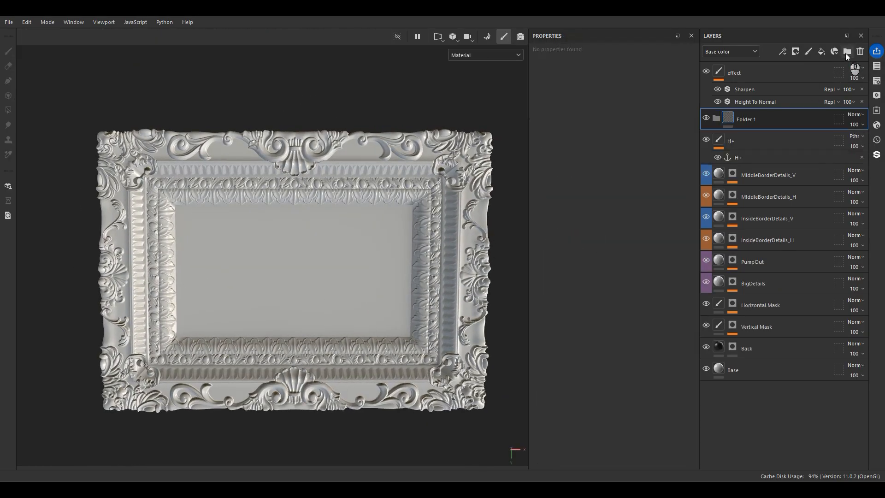
left_click(845, 54)
double_click(758, 143)
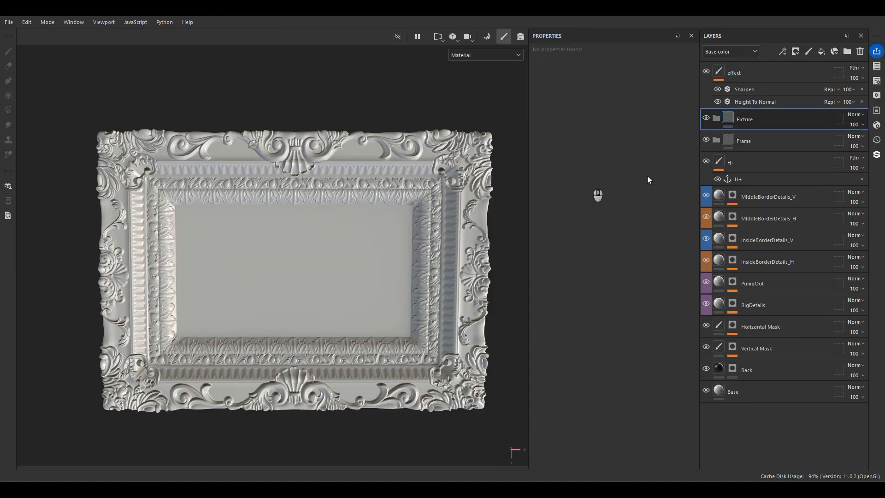
Mask the Picture folder to the flat centre panel of the frame, using a paint effect and Polygon Fill
right_click(758, 124)
right_click(741, 118)
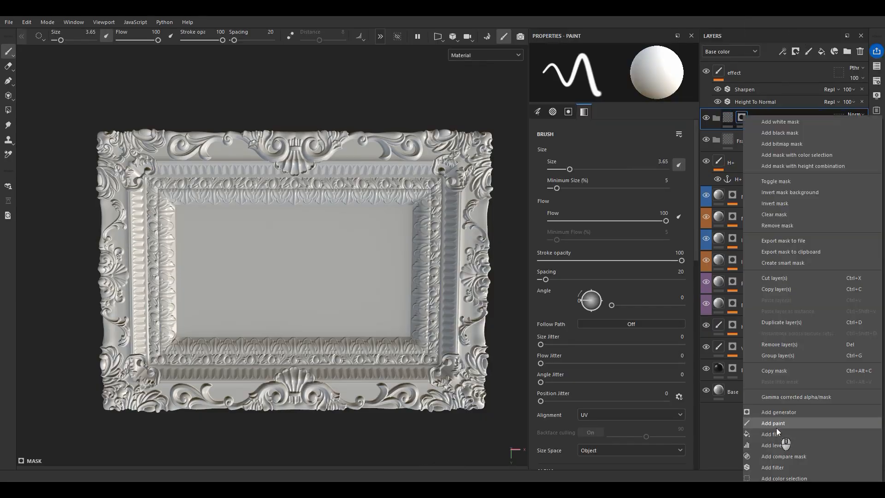
left_click(776, 429)
key("4")
left_click(314, 255)
mouse_move(338, 262)
left_mouse_down("alt")
mouse_move(318, 255)
mouse_move(382, 226)
mouse_move(322, 227)
left_mouse_up("alt")
Add a fill layer named "Base" inside the Picture folder
left_click(727, 118)
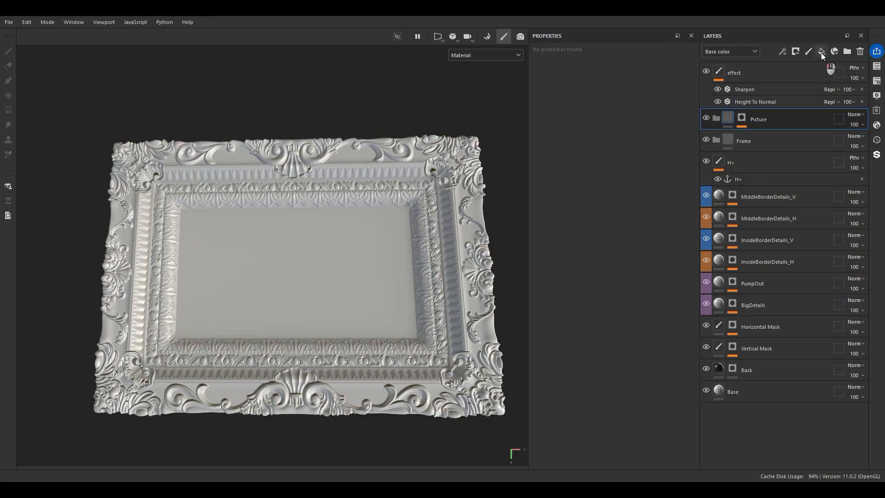
left_click(822, 52)
double_click(746, 140)
type("Base")
key("Return")
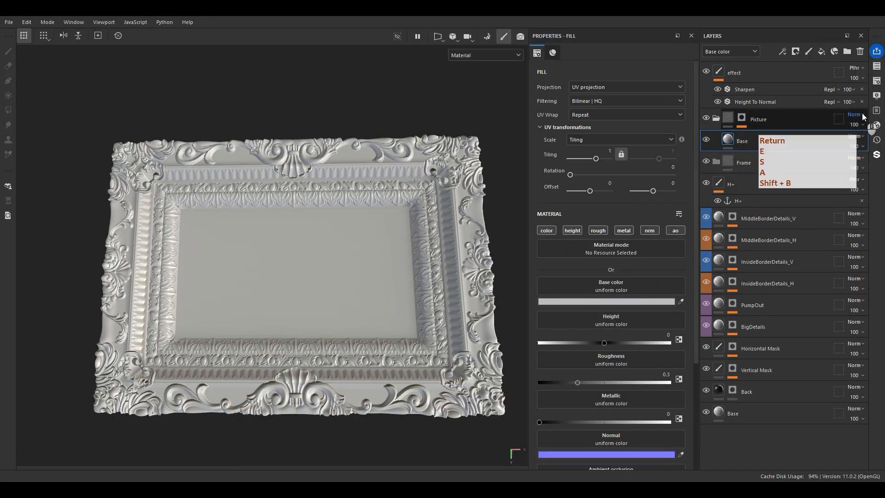
Add two fill layers above Base in the Picture folder, naming the lower one "Roughness" and the upper one "Normal"
left_click(801, 118)
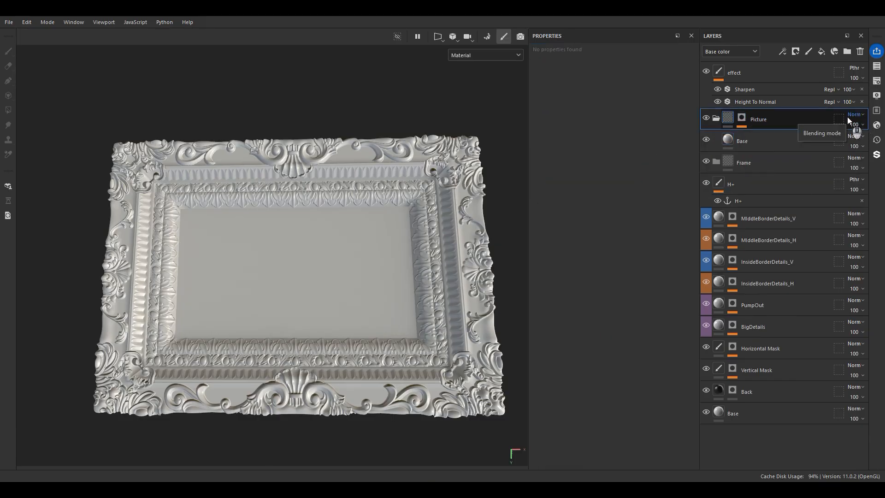
left_click(760, 147)
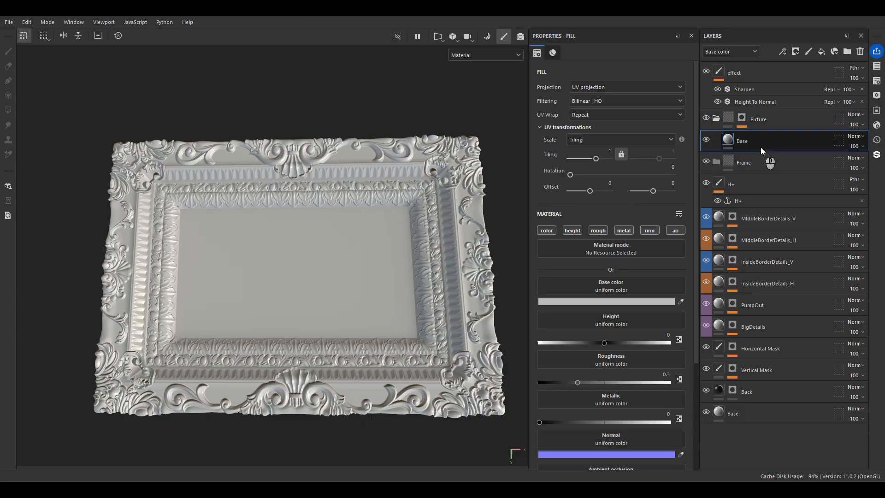
left_click(822, 53)
left_click(823, 53)
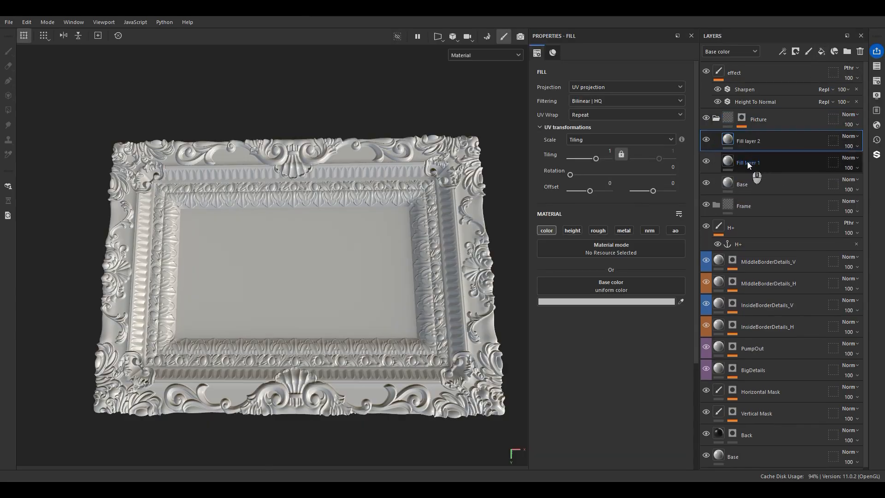
double_click(748, 164)
type("Roug")
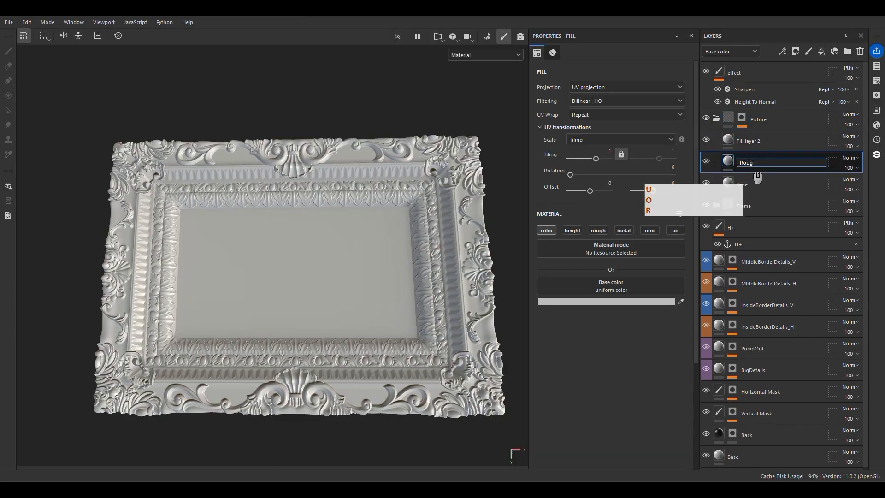
type("hness")
key("Return")
double_click(754, 141)
type("Normal")
key("Return")
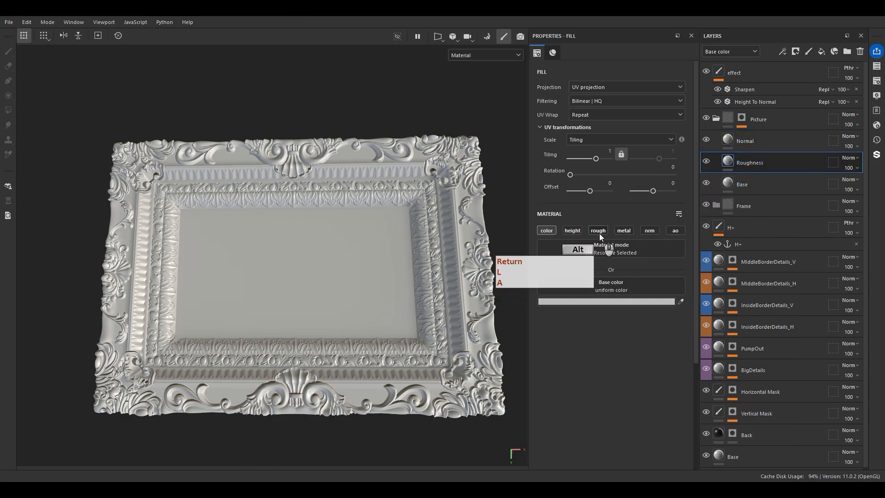
Limit the Roughness layer to the rough channel only and the Normal layer to the height channel only
left_click(598, 230)
left_click(750, 142)
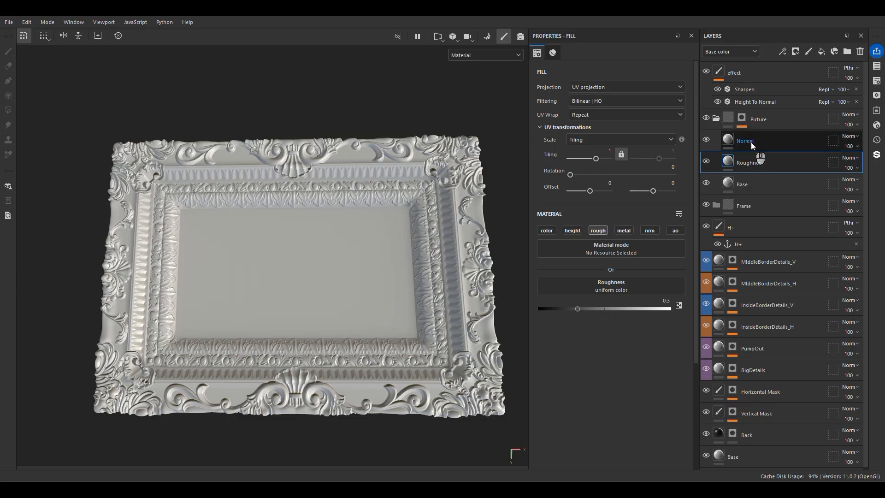
left_click(571, 234)
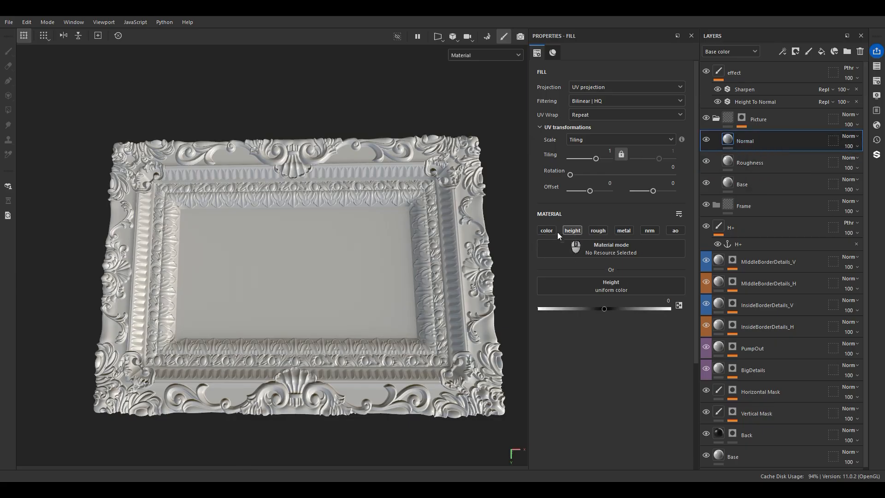
left_click_drag(383, 268, 354, 263, "alt")
Select the Roughness layer and display only the Roughness channel on the model
left_click(750, 163)
scroll(332, 277, "up", 4)
key("c")
key("c")
key("c")
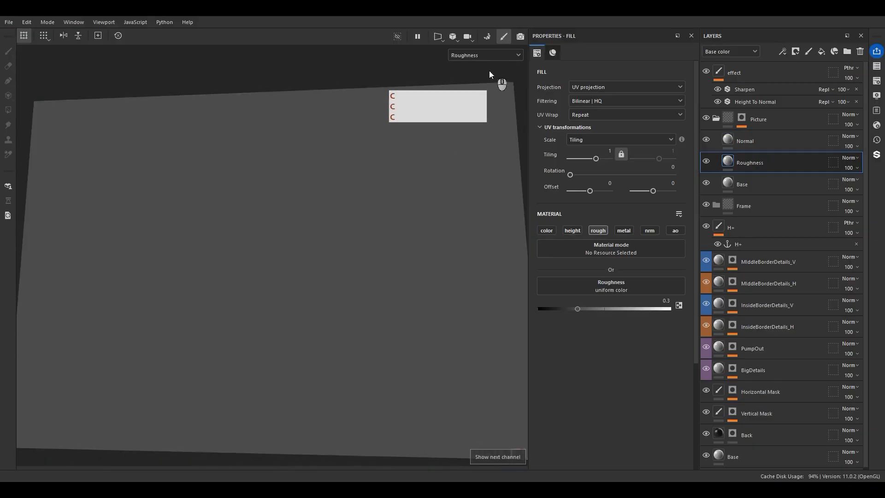
left_click_drag(449, 74, 436, 189, "alt")
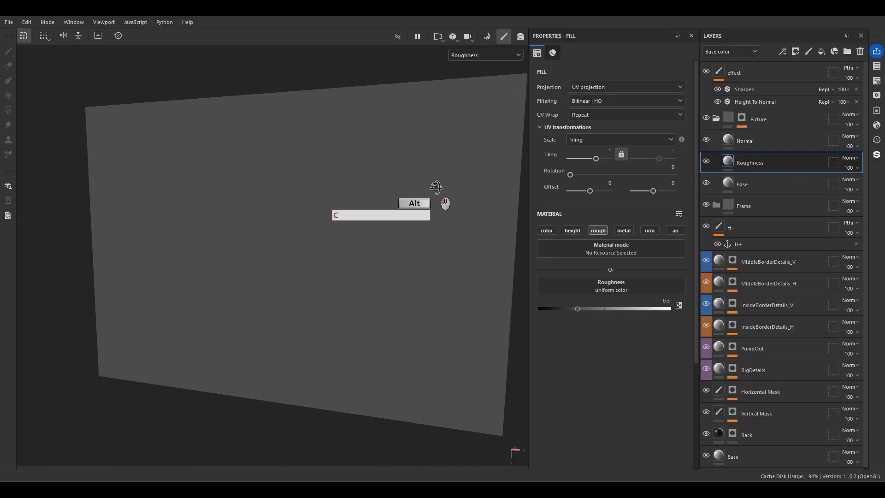
Add a mask to the Roughness layer and fill it with the Grunge Fingerprints Smeared texture
right_click(763, 162)
left_click(778, 24)
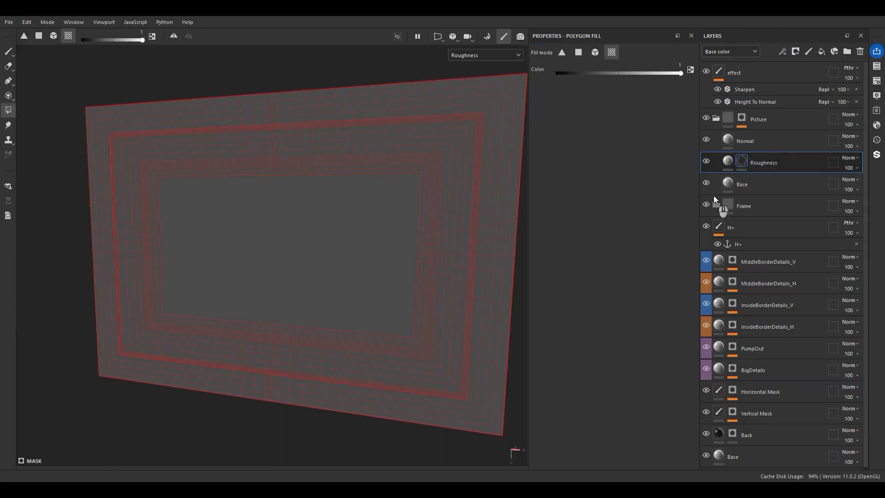
right_click(744, 161)
left_click(767, 327)
left_click(611, 235)
left_click(721, 275)
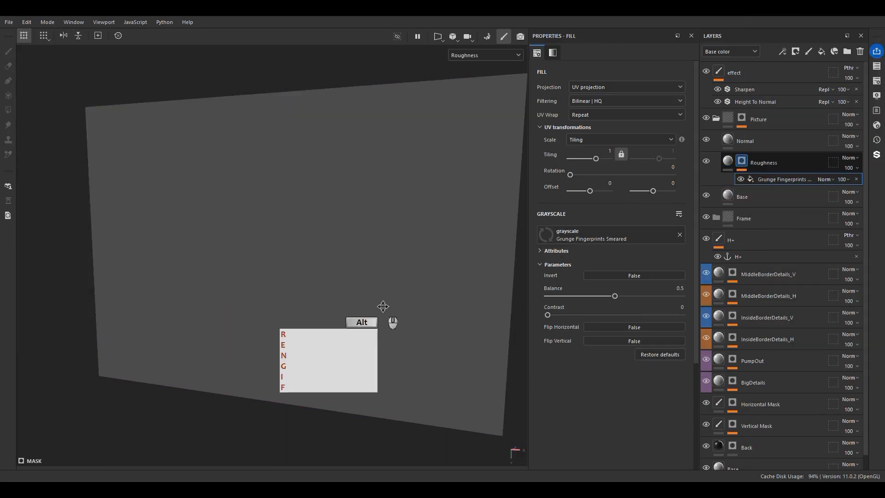
mouse_move(382, 300)
left_mouse_down("alt")
mouse_move(371, 253)
mouse_move(382, 251)
left_mouse_up("alt")
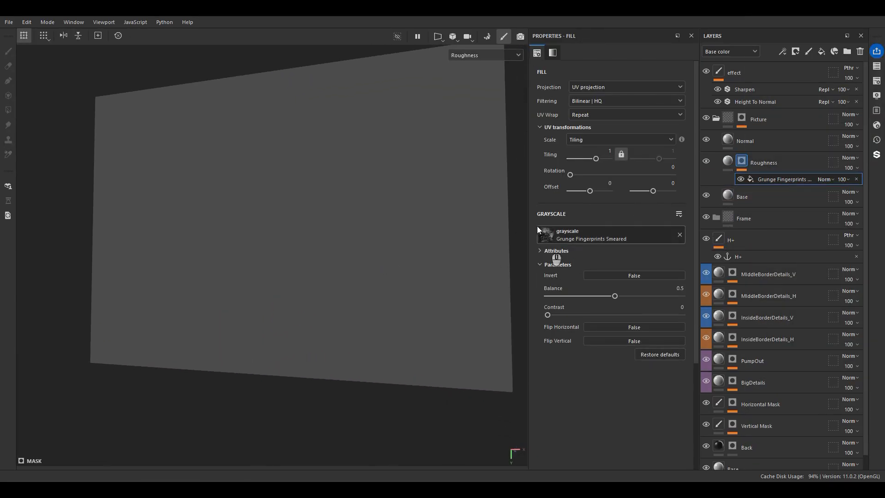
Raise the Roughness layer's roughness value and set the Base layer's roughness in the Picture folder to 0.5
left_click(732, 165)
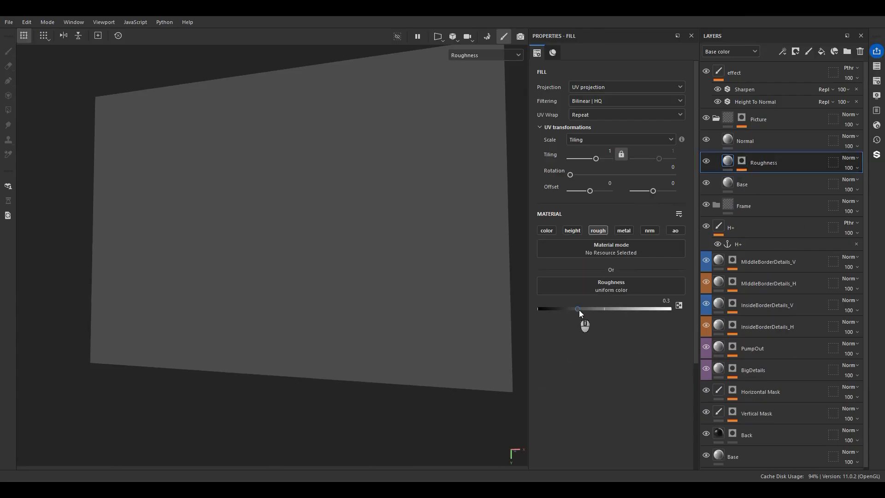
left_click_drag(580, 309, 613, 309)
left_click(736, 182)
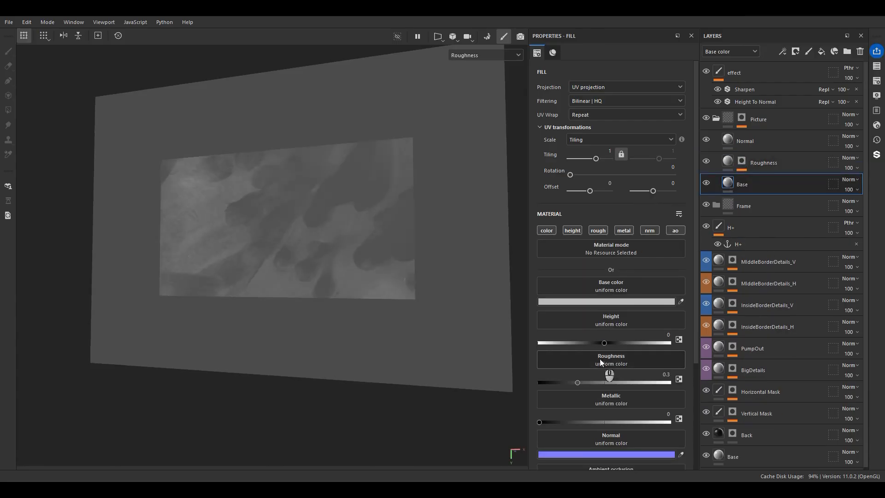
left_click(602, 382)
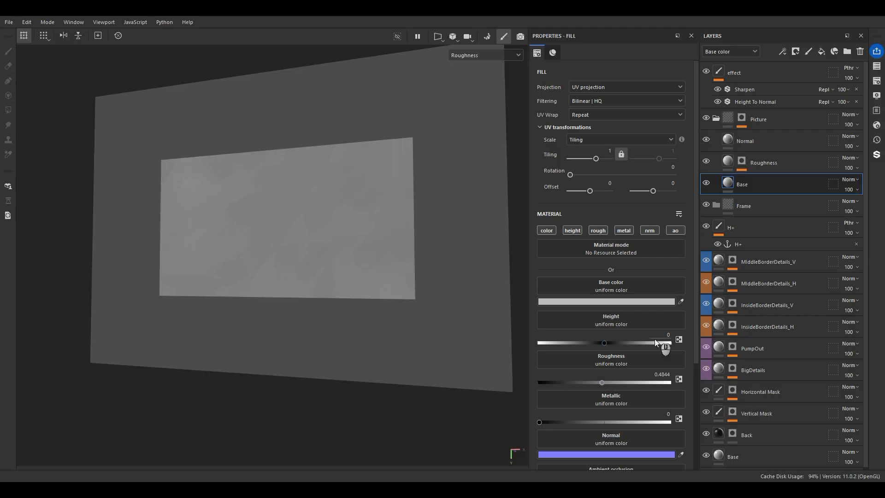
left_click(662, 374)
type(".5")
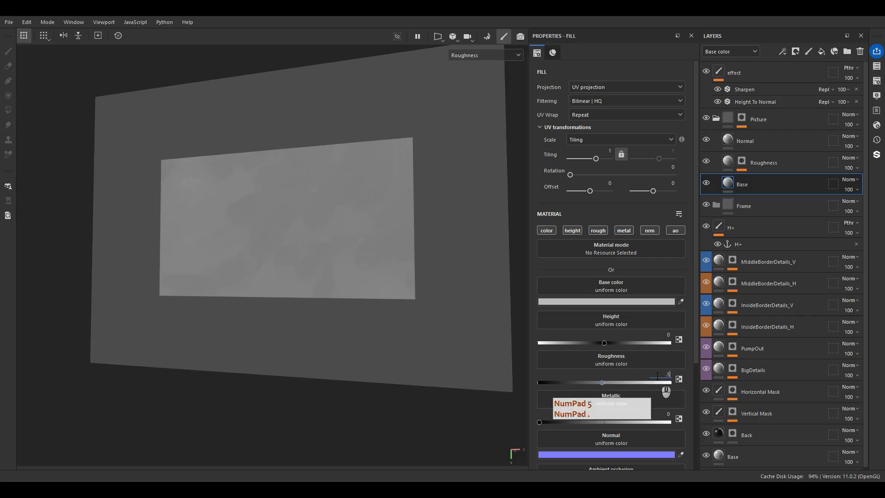
key("Return")
Set the roughness value of the Roughness layer to 0.2
left_click(755, 162)
left_click_drag(611, 306, 572, 310)
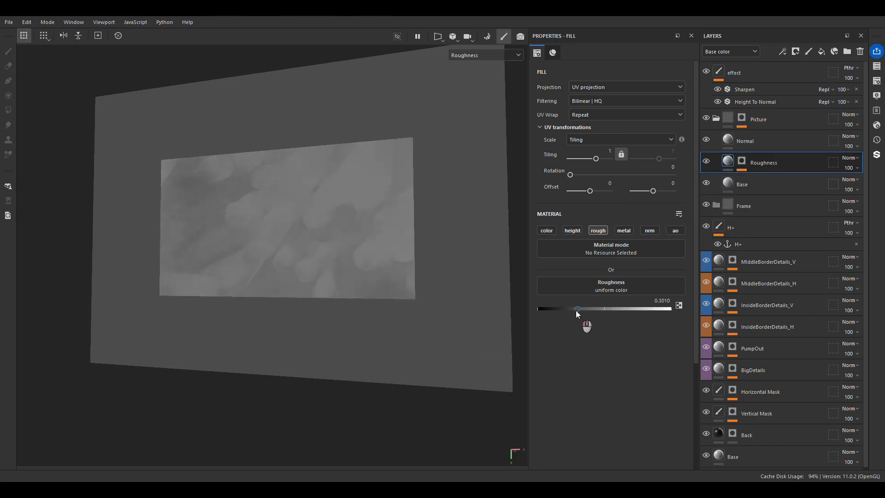
left_click(661, 300)
type(".2")
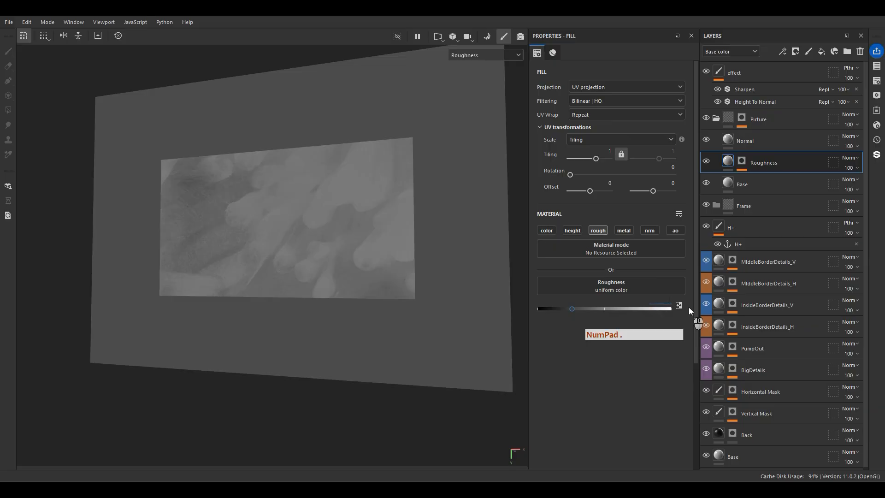
key("Return")
Set the tiling of the Grunge Fingerprints Smeared fill in the Roughness layer's mask to 3
left_click(742, 161)
left_click(761, 180)
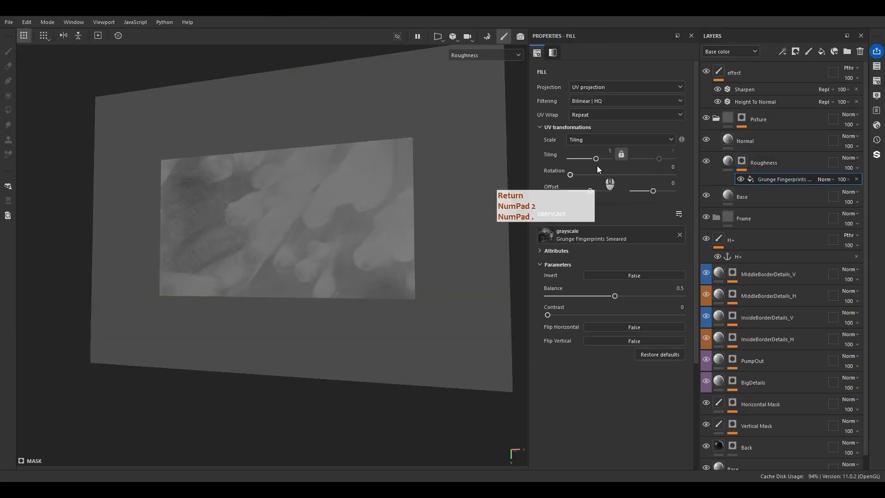
left_click(609, 151)
type("3")
key("Return")
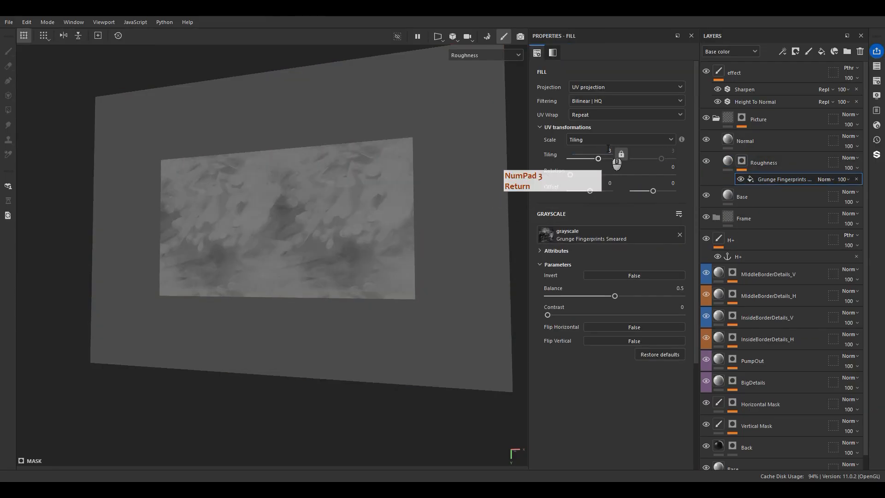
scroll(340, 228, "up", 2)
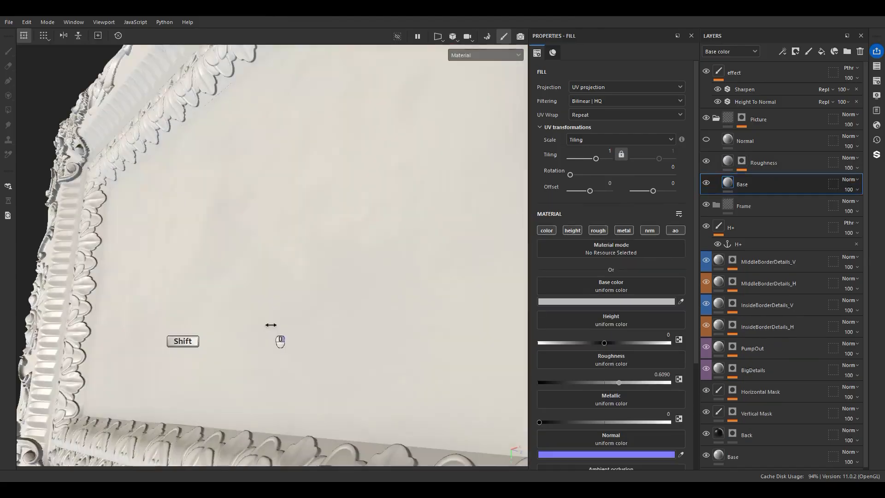
Make the Normal layer visible and add a mask to it filled with the Grunge Paint Scratched texture
left_click_drag(268, 322, 309, 240, "alt")
left_click(747, 141)
left_click(706, 139)
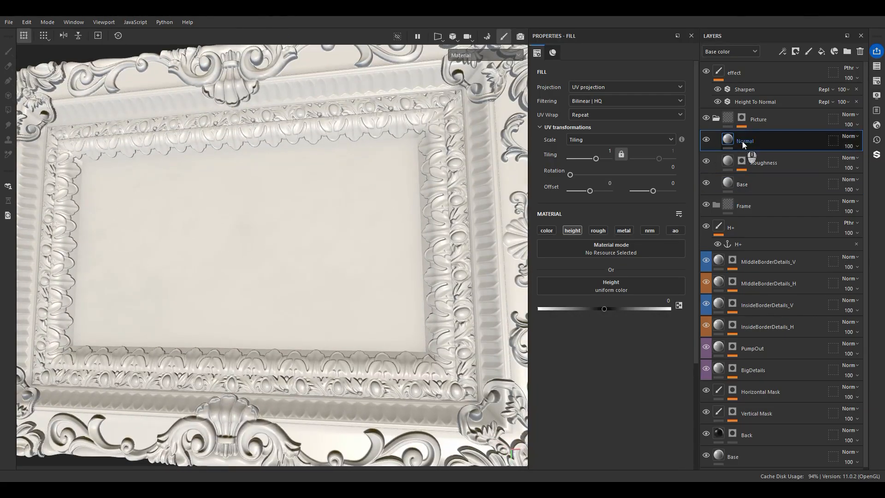
right_click(743, 145)
left_click(783, 23)
right_click(741, 139)
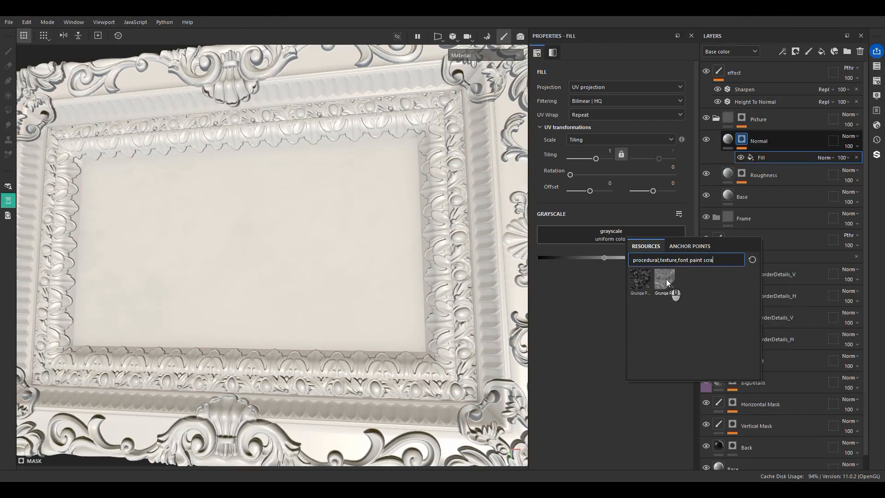
mouse_move(666, 279)
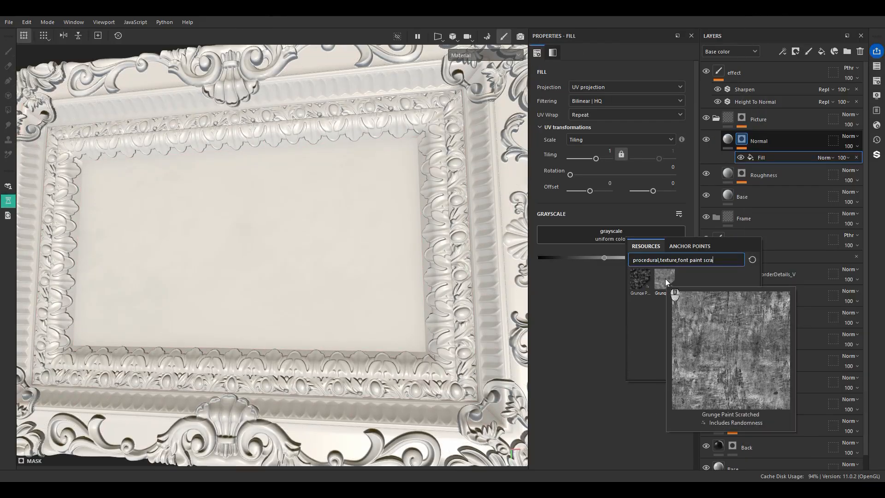
left_click(665, 279)
Set the height value of the Normal layer to 0.02
mouse_move(452, 292)
left_mouse_down("alt")
mouse_move(418, 298)
mouse_move(461, 272)
left_mouse_up("alt")
left_click(748, 142)
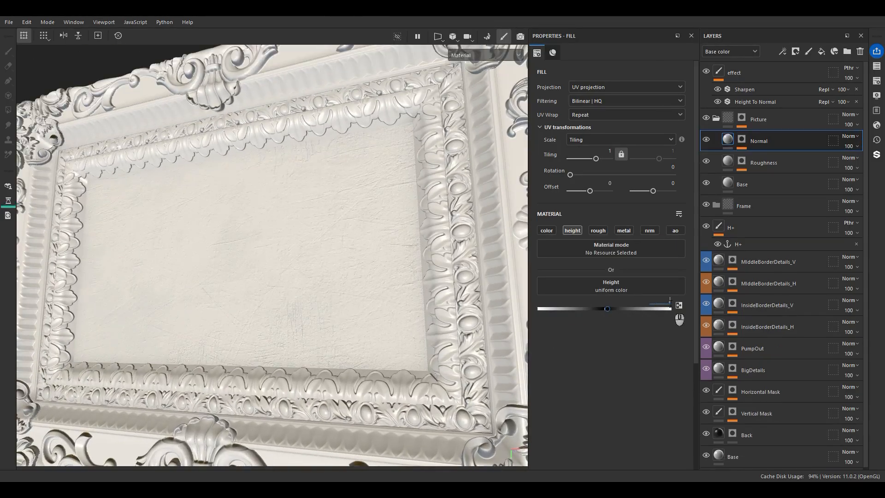
type(".02")
key("Return")
scroll(353, 284, "up", 5)
left_click_drag(353, 285, 242, 258, "alt")
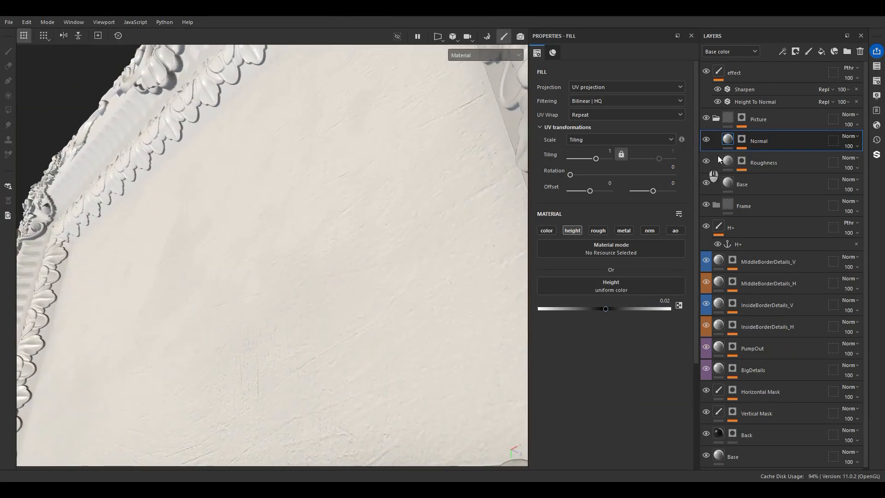
Add an Anisotropic Kuwahara filter to the Normal layer's mask with radius 7.85 and anisotropy angle 45
left_click(742, 139)
mouse_move(325, 230)
left_mouse_down("alt")
mouse_move(366, 264)
mouse_move(357, 257)
left_mouse_up("alt")
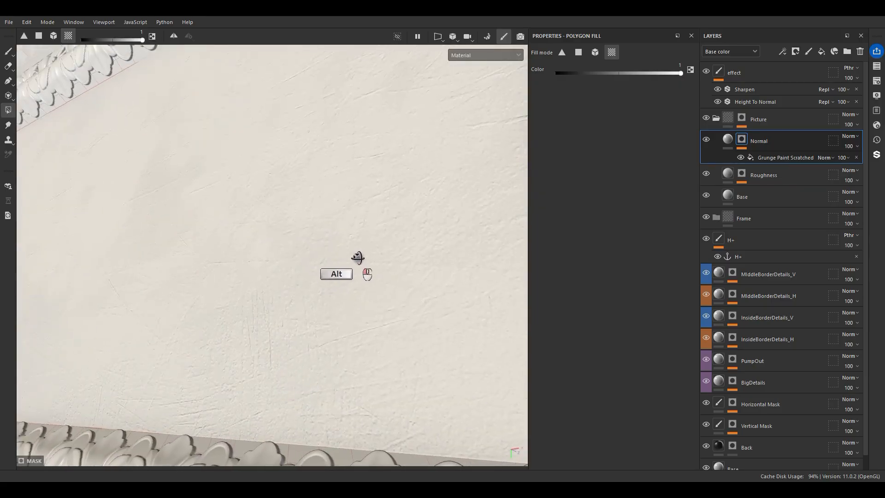
right_click(758, 158)
left_click(783, 344)
left_click(650, 80)
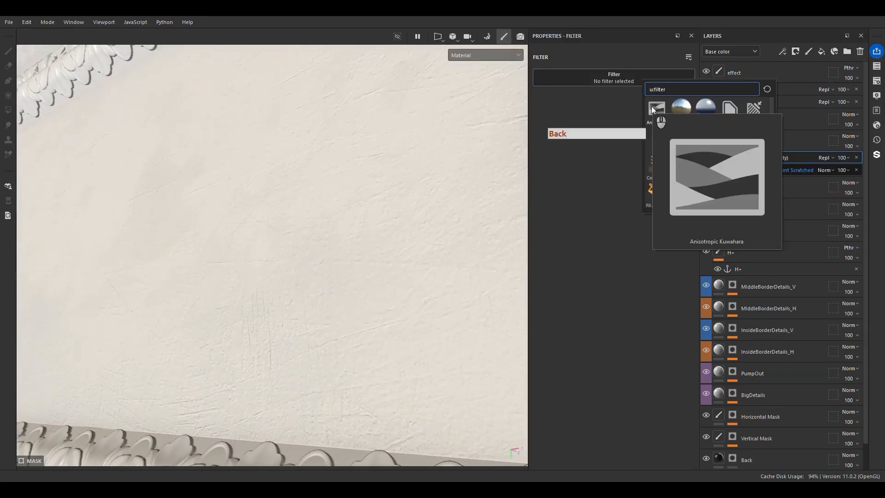
left_click(652, 106)
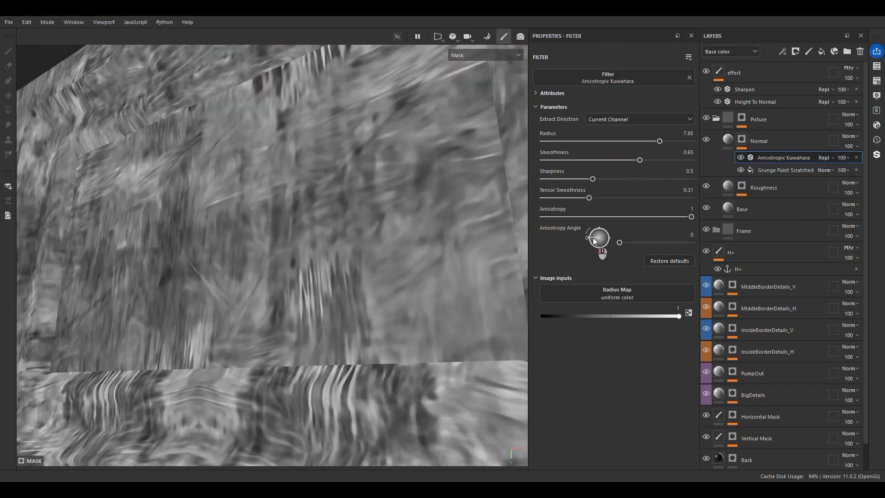
left_click_drag(593, 238, 586, 229)
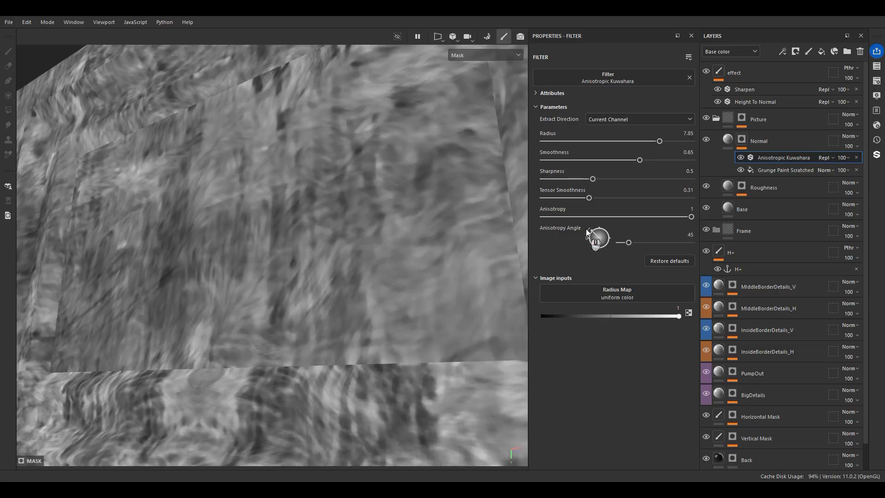
Display the full material, rotate the lighting and examine the picture surface's relief
key("m")
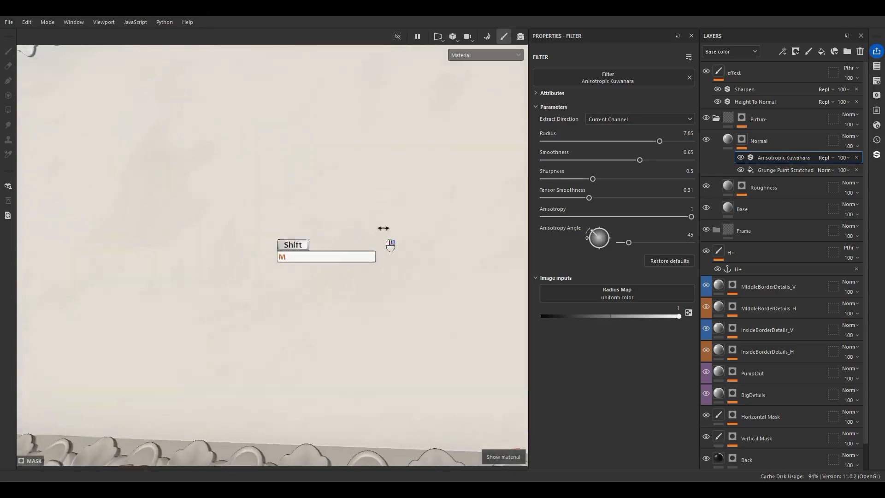
right_click_drag(384, 229, 402, 230, "shift")
left_click_drag(401, 230, 350, 298, "alt")
left_click_drag(390, 274, 356, 288, "alt")
key("f")
scroll(361, 276, "up", 3)
Collapse the Picture folder and place the Bronze Armor smart material inside the Frame folder
left_click(728, 139)
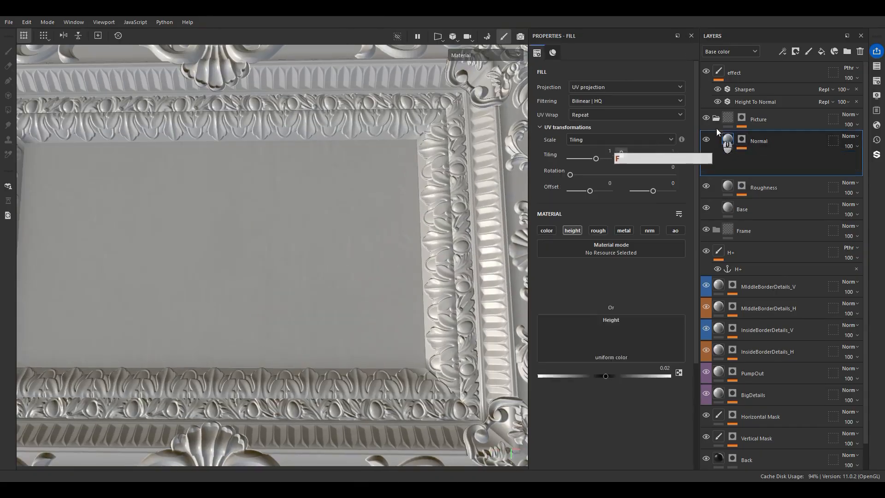
left_click(716, 118)
left_click(774, 120)
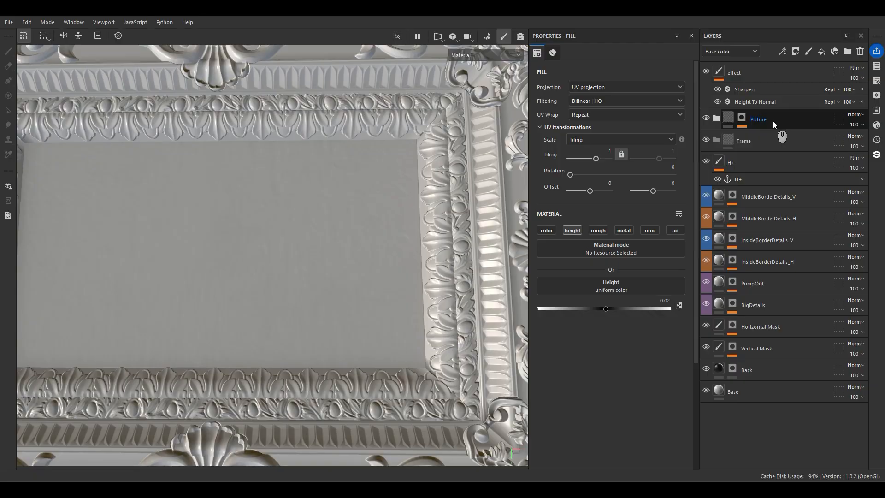
left_click(759, 142)
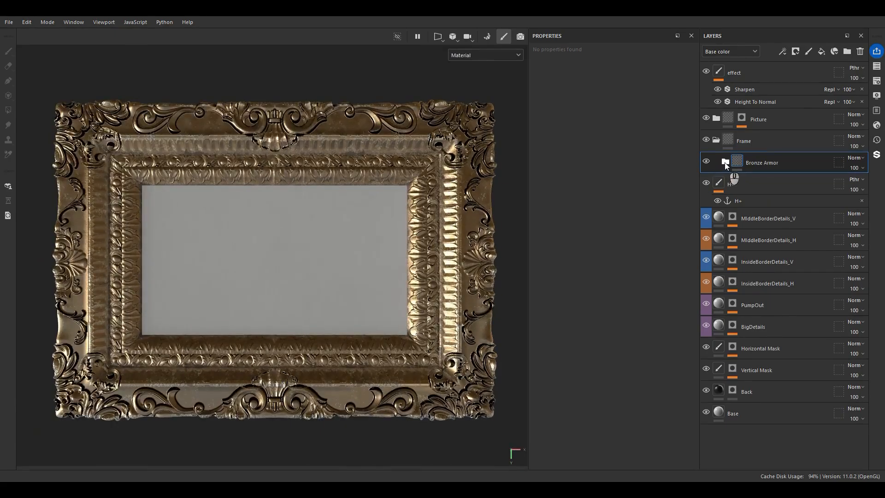
Expand the Bronze Armor folder, delete its Sharpen layer and hide the Edges Damages, Surface Details and Dirt layers
left_click(725, 162)
left_click(757, 184)
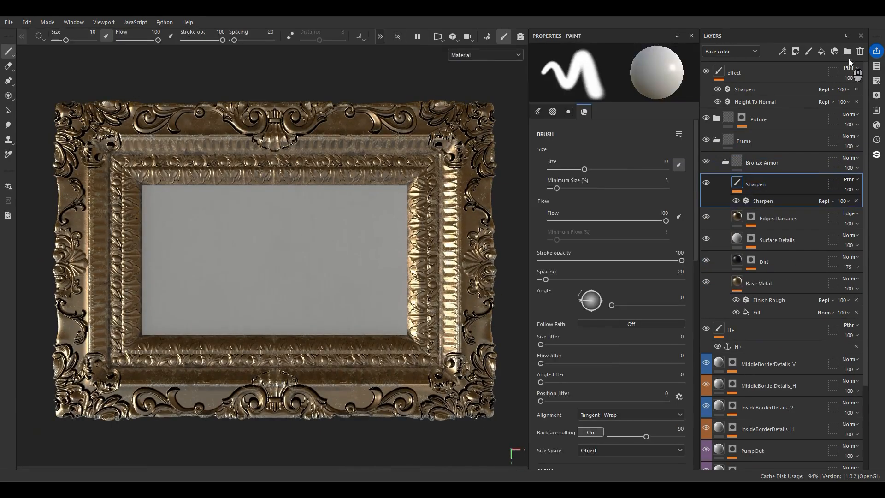
left_click(859, 51)
left_click_drag(706, 183, 708, 238)
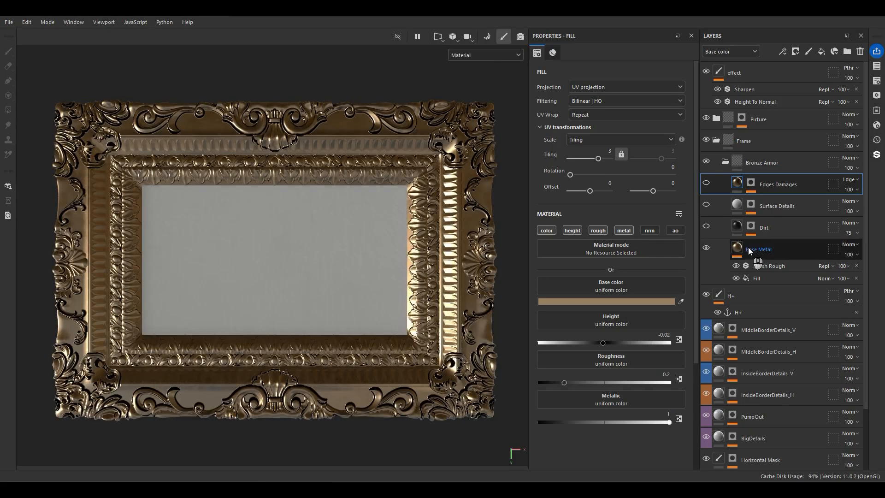
Set the roughness of the Base Metal layer to about 0.51
left_click(749, 251)
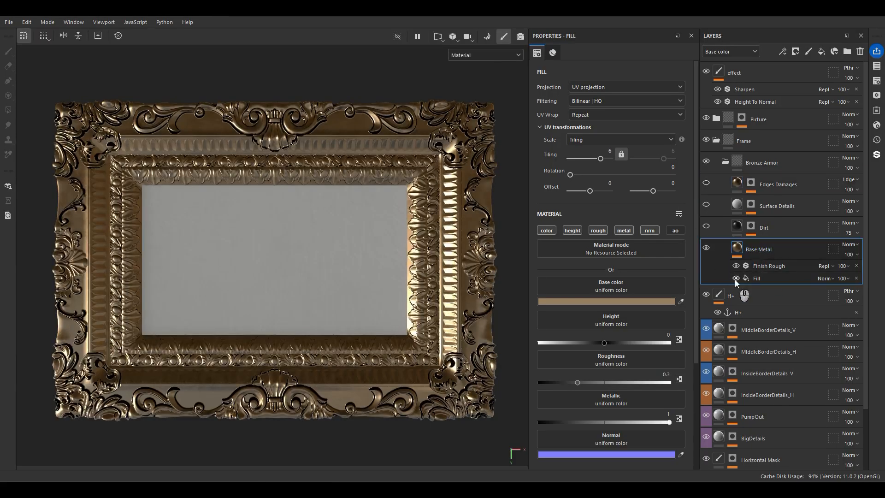
scroll(407, 293, "up", 8)
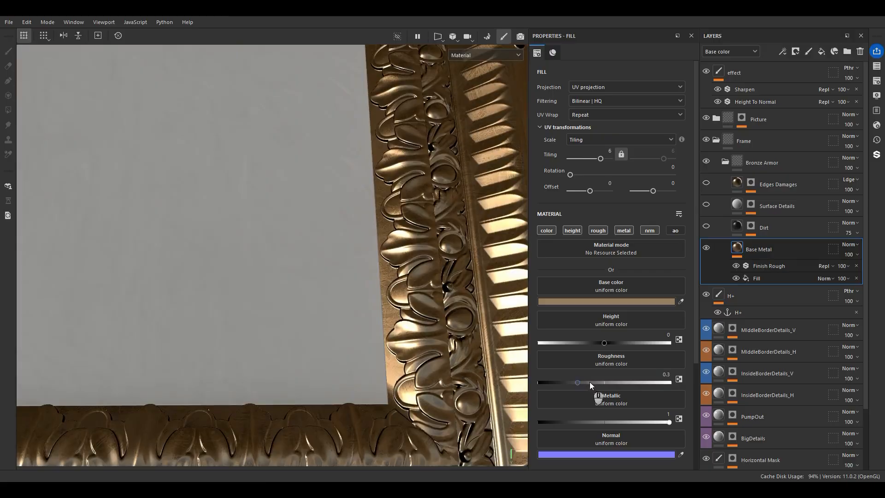
mouse_move(590, 382)
left_mouse_down()
mouse_move(612, 381)
mouse_move(605, 382)
left_mouse_up()
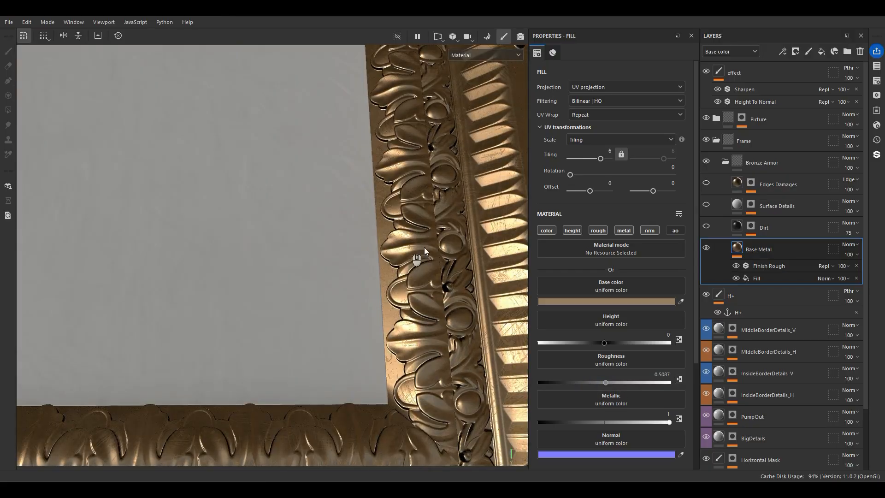
left_click_drag(419, 257, 364, 232, "alt")
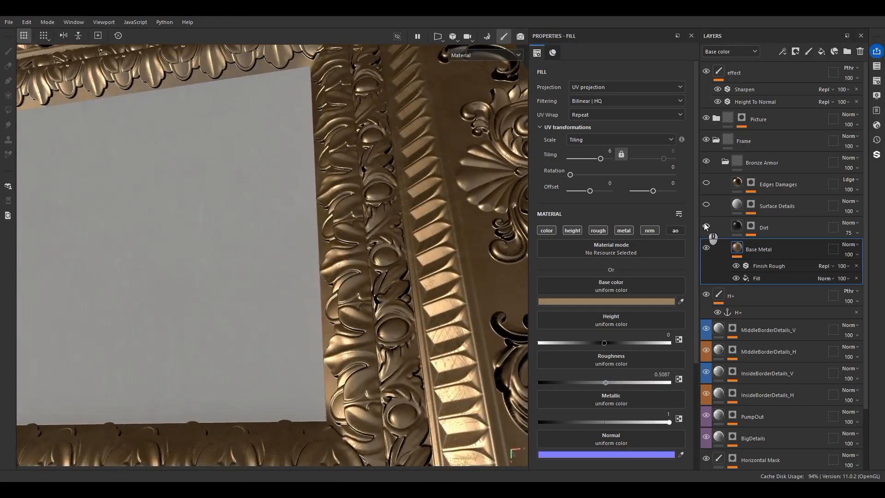
Make the Dirt layer visible, display only its mask and open its Mask Editor generator settings
left_click(706, 226)
left_click(750, 228, "alt")
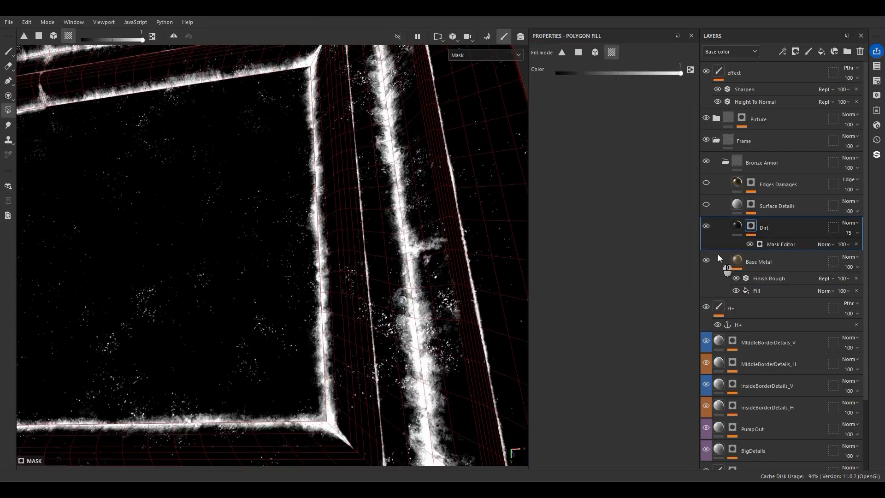
left_click(768, 244)
scroll(622, 120, "up", 5)
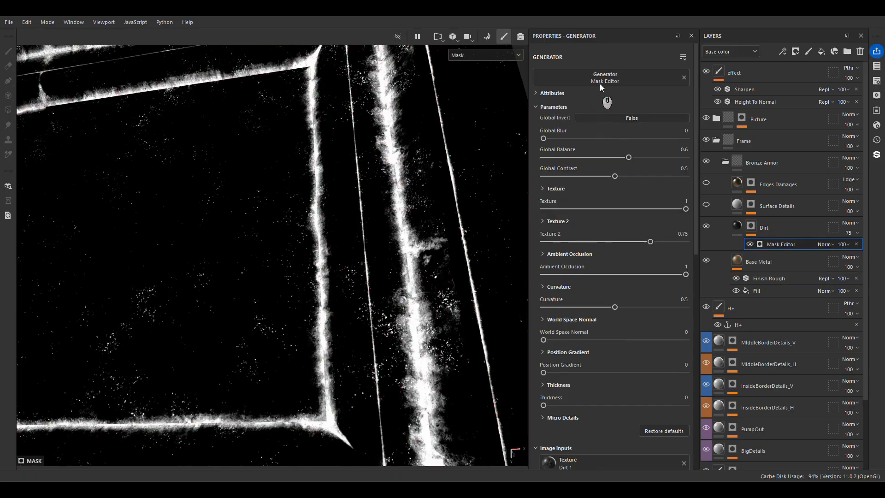
Assign the H+ anchor point to the Mask Editor's Micro Height input, referencing the Height channel
left_click(605, 78)
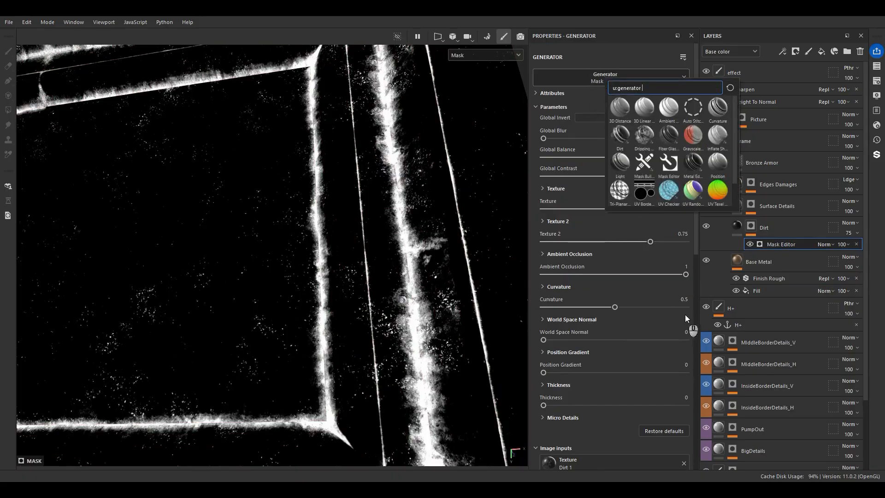
left_click_drag(696, 252, 701, 444)
scroll(635, 449, "down", 1)
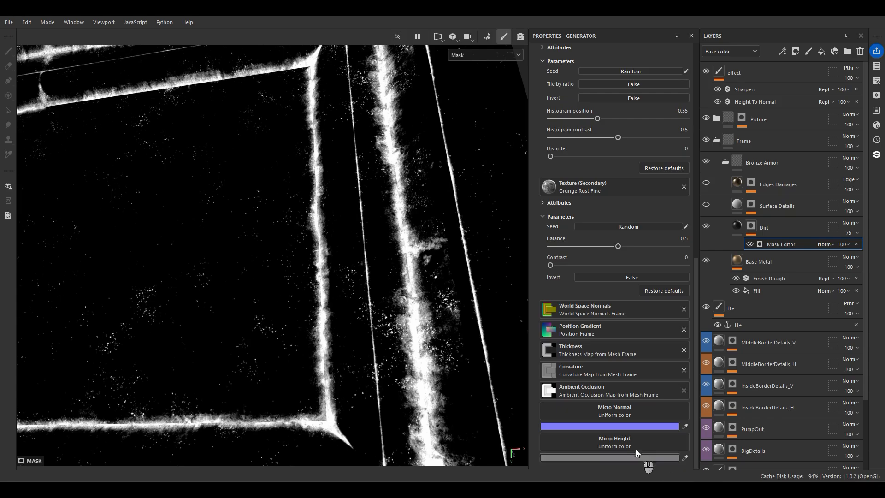
left_click(602, 440)
left_click(625, 426)
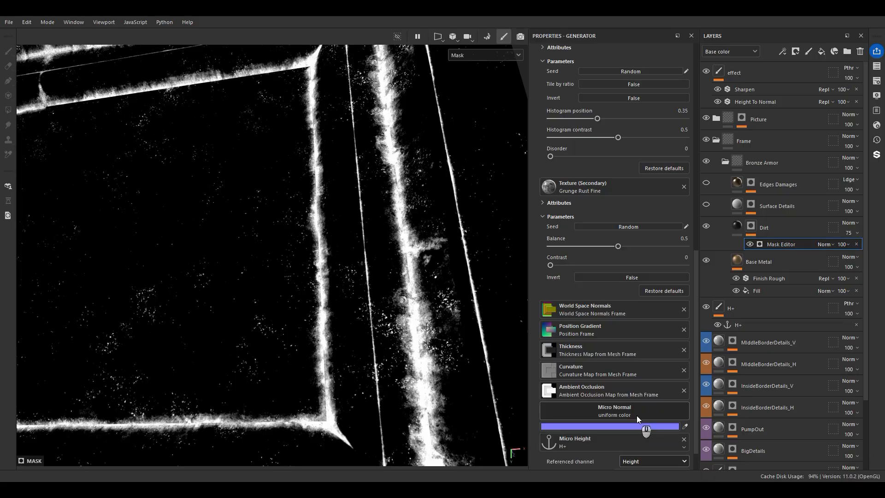
scroll(560, 195, "up", 3)
scroll(616, 212, "up", 3)
Enable Micro Height for the Dirt mask, with curvature intensity 3.16 and height details intensity 3.54, and show the material again
left_click(553, 260)
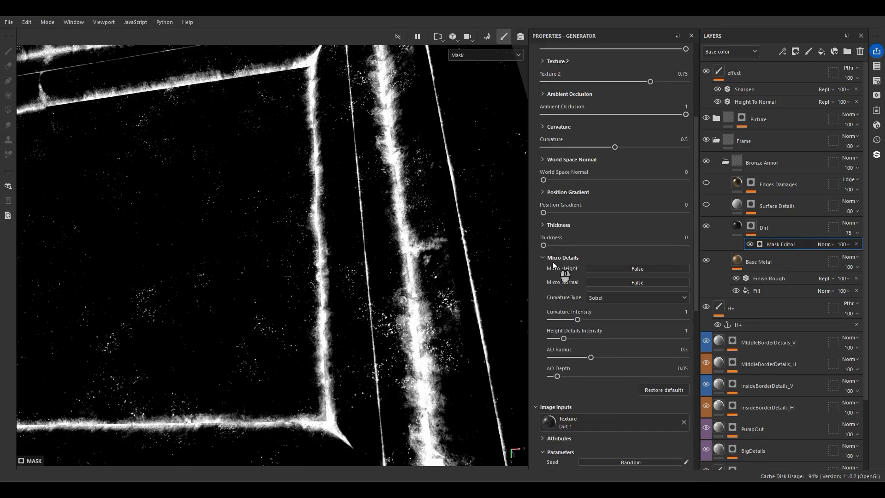
left_click(612, 272)
left_click_drag(577, 319, 611, 319)
left_click_drag(563, 339, 578, 375)
key("m")
left_click_drag(611, 320, 636, 321)
Set the Global Blur of the Dirt layer's Mask Editor to 0.21
scroll(636, 322, "up", 3)
mouse_move(543, 116)
left_mouse_down()
mouse_move(552, 114)
mouse_move(545, 117)
left_mouse_up()
scroll(358, 216, "down", 5)
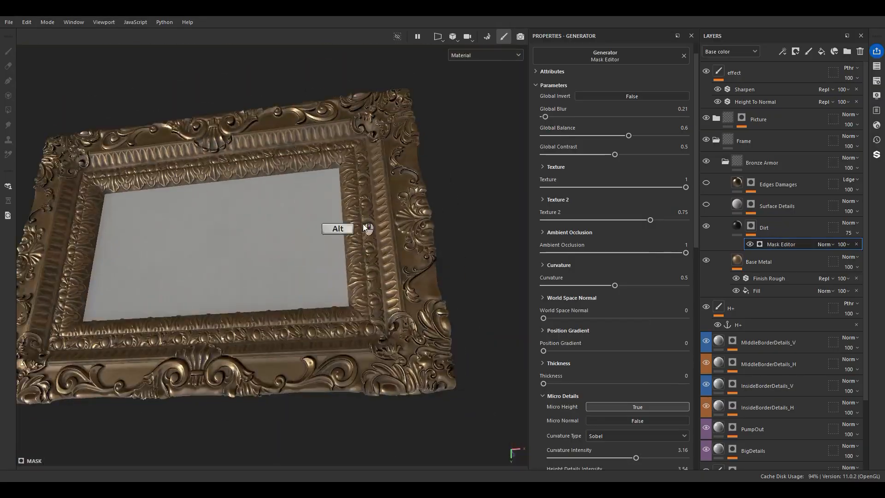
Make the Edges Damages and Surface Details layers visible, display only the Edges Damages mask and open its Mask Editor generator settings
left_click_drag(358, 216, 384, 266, "alt+shift")
scroll(383, 300, "up", 8)
left_click_drag(383, 300, 382, 275, "alt")
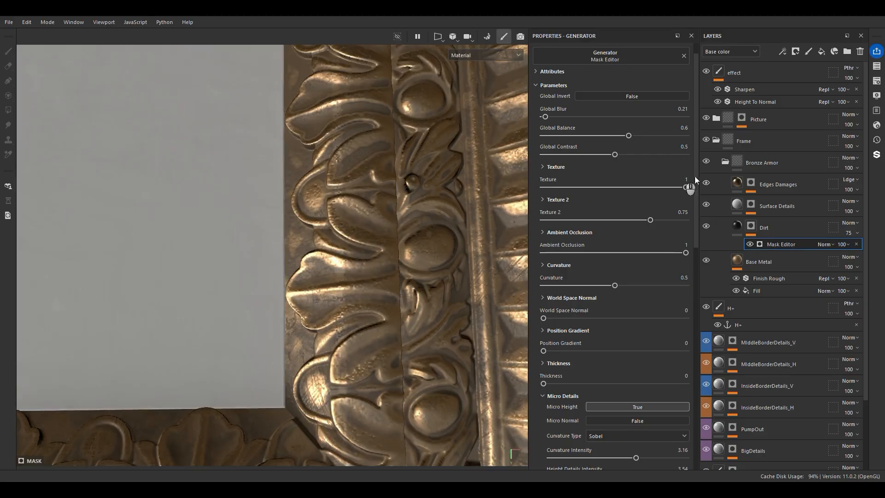
left_click(750, 183)
left_click(752, 184, "alt")
left_click(774, 201)
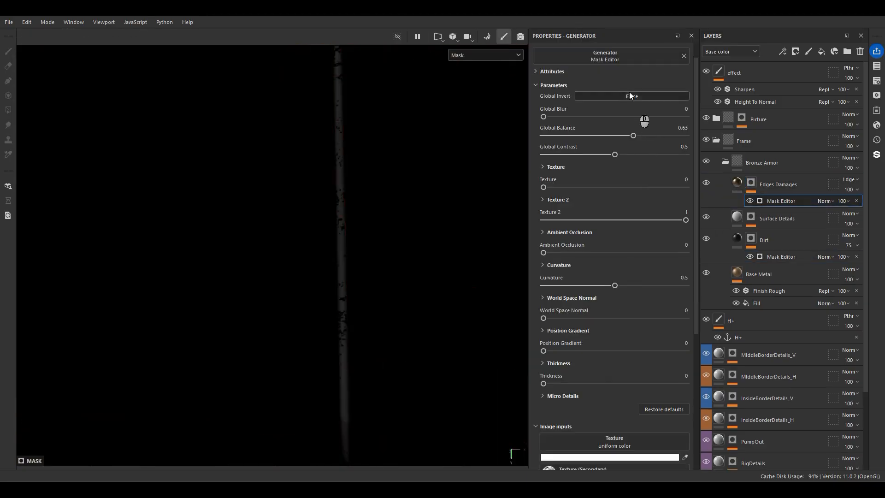
Replace the Mask Editor generator on the Edges Damages mask with Metal Edge Wear
left_click(617, 56)
left_click(702, 152)
Assign the H+ anchor point to Metal Edge Wear's Micro Height input, referencing the Height channel, and enable Micro Height
scroll(567, 247, "down", 3)
left_click(613, 444)
left_click(669, 313)
scroll(645, 382, "down", 3)
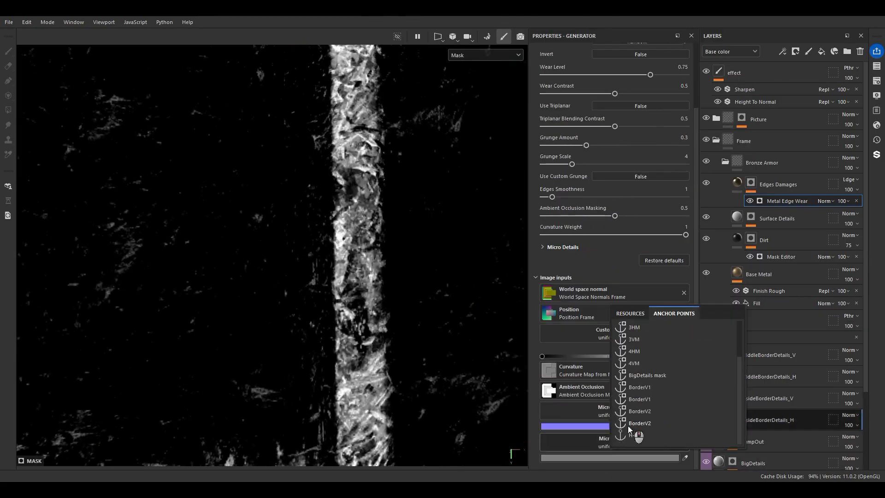
left_click(631, 434)
left_click(644, 459)
left_click(645, 425)
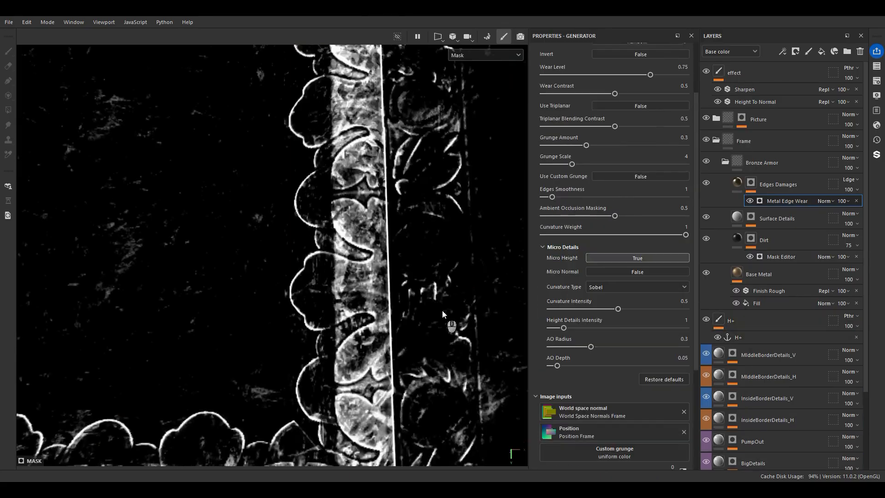
Set the Edges Damages mask's height details intensity to 3.33, AO radius to 0.4, AO depth to 0.33 and curvature intensity to 0.61
scroll(442, 311, "down", 2)
left_click_drag(564, 327, 604, 348)
left_click_drag(558, 366, 595, 365)
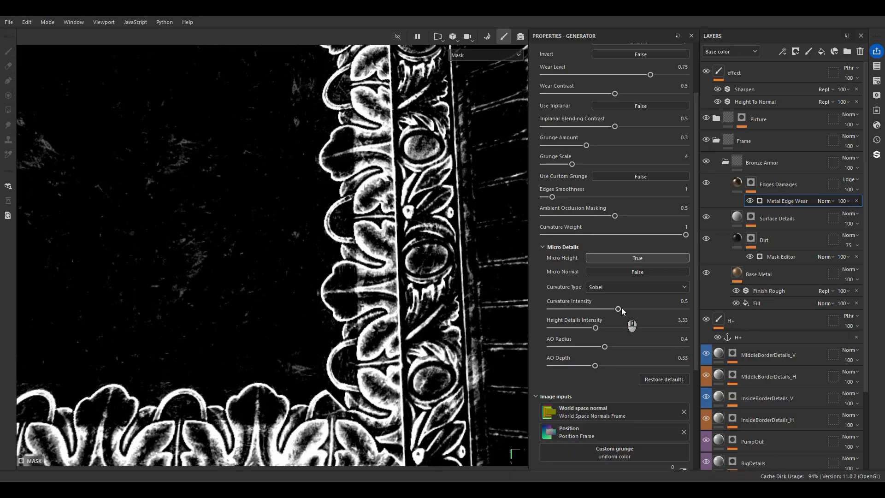
left_click_drag(618, 309, 633, 308)
Set the Metal Edge Wear generator's Wear Level to 0.64 and Grunge Amount to 0.2
scroll(638, 145, "up", 2)
left_click_drag(630, 150, 635, 150)
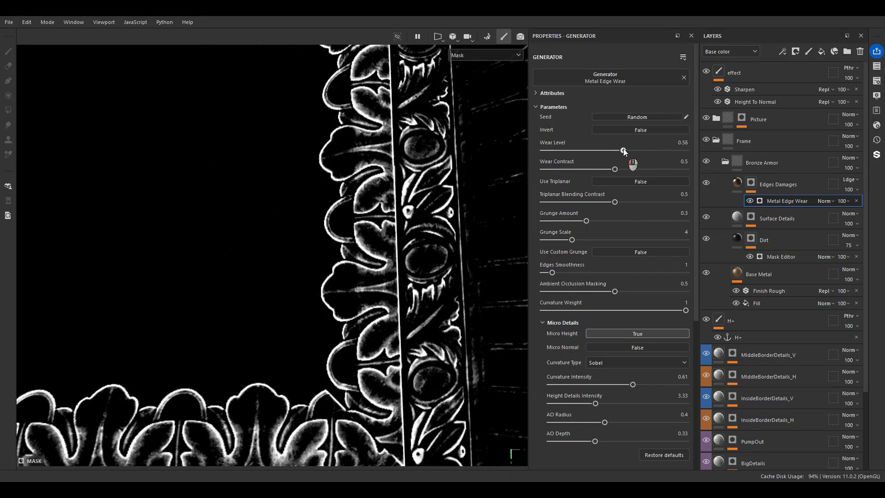
left_click_drag(580, 216, 573, 220)
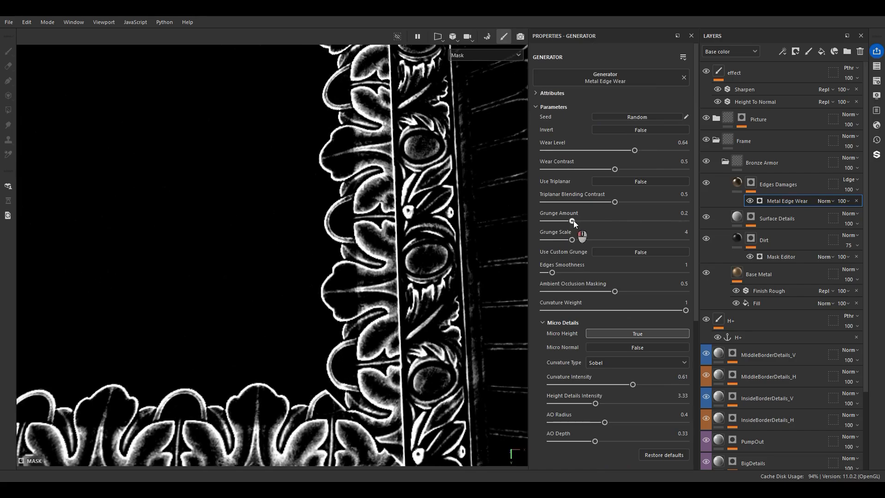
Set the Metal Edge Wear generator's grunge amount to 0.22 and its grunge scale to 1
left_click_drag(518, 242, 507, 244)
scroll(476, 246, "down", 1)
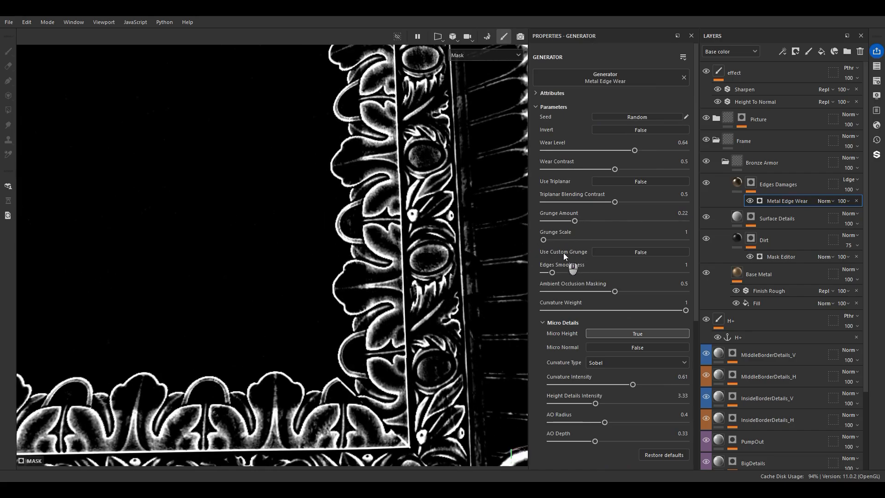
scroll(458, 272, "down", 10)
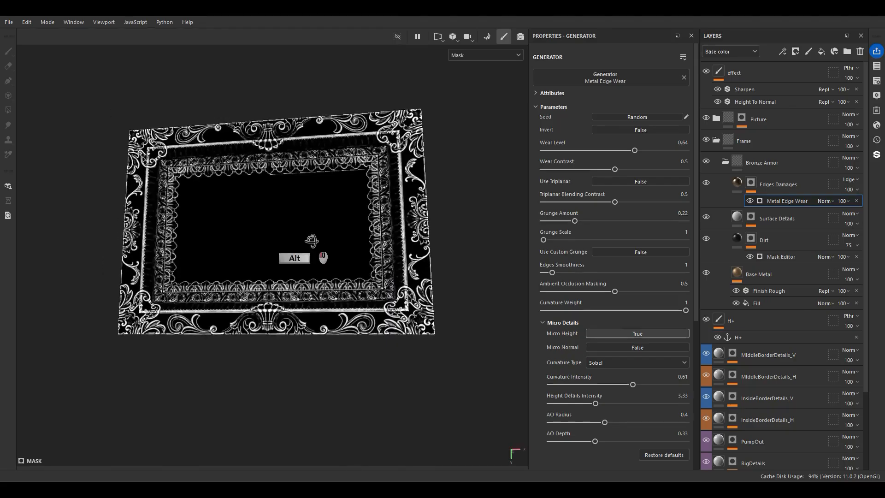
left_click_drag(312, 241, 266, 244, "alt")
left_click_drag(397, 201, 350, 203, "alt")
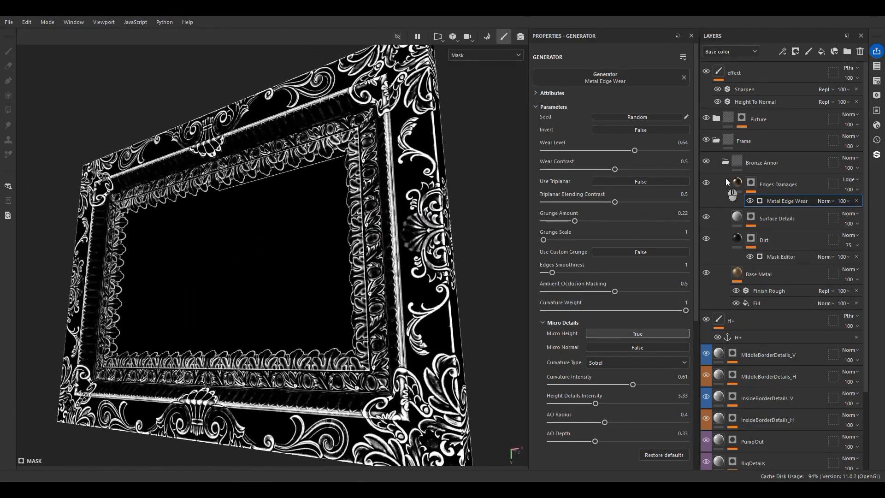
Set the height of the Edges Damages fill layer to 0.02
scroll(358, 322, "up", 2)
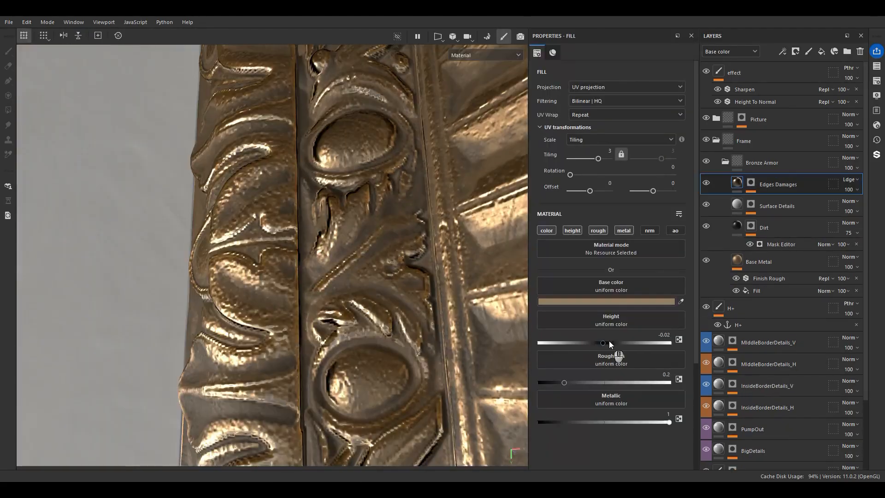
left_click_drag(610, 344, 611, 344)
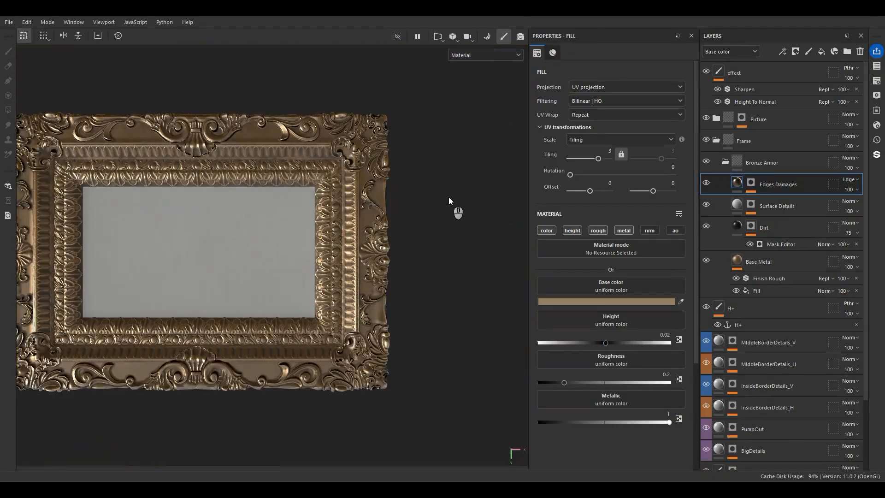
Collapse the Bronze Armor folder and give it a black mask containing a fill effect
left_click(725, 163)
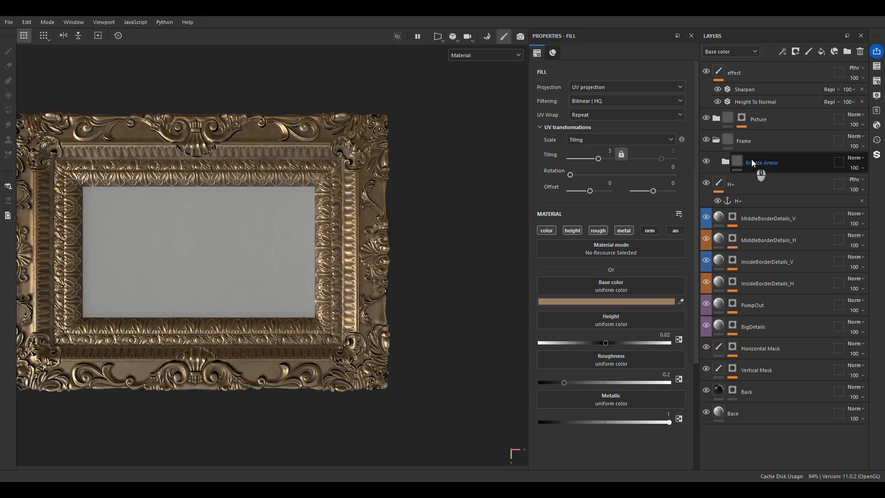
right_click(752, 159)
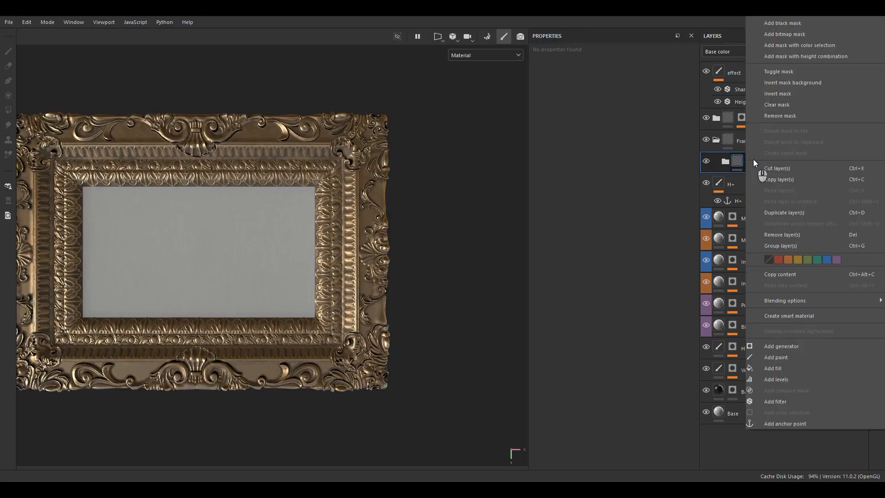
left_click(788, 31)
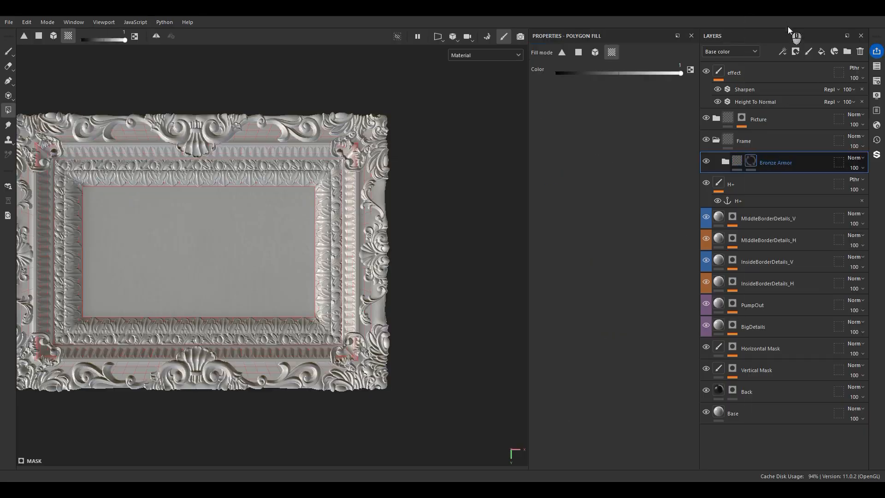
right_click(750, 159)
left_click(781, 325)
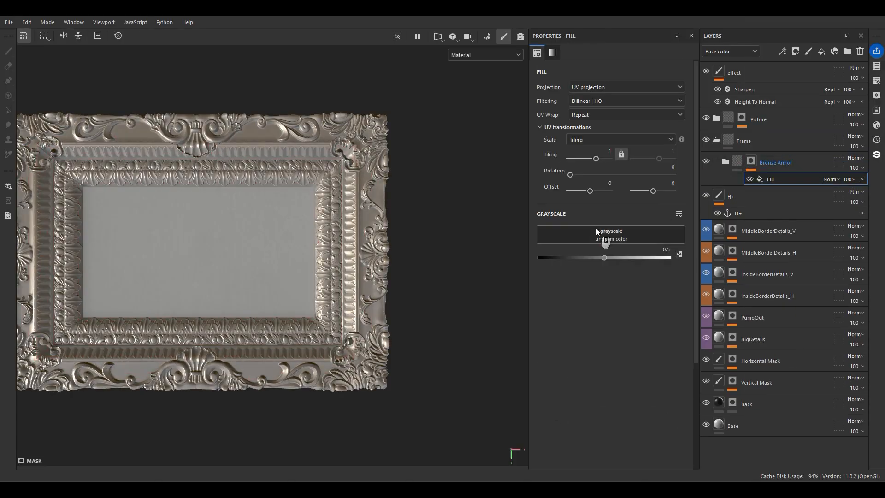
Source the mask fill's grayscale from the BigDetails mask anchor point and lower its levels' input white point to 0
left_click(599, 236)
left_click(633, 349)
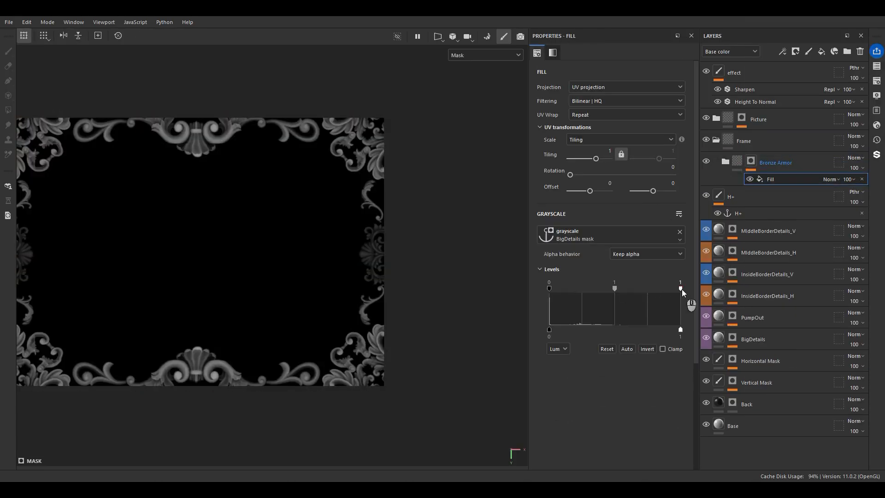
left_click_drag(681, 289, 550, 300)
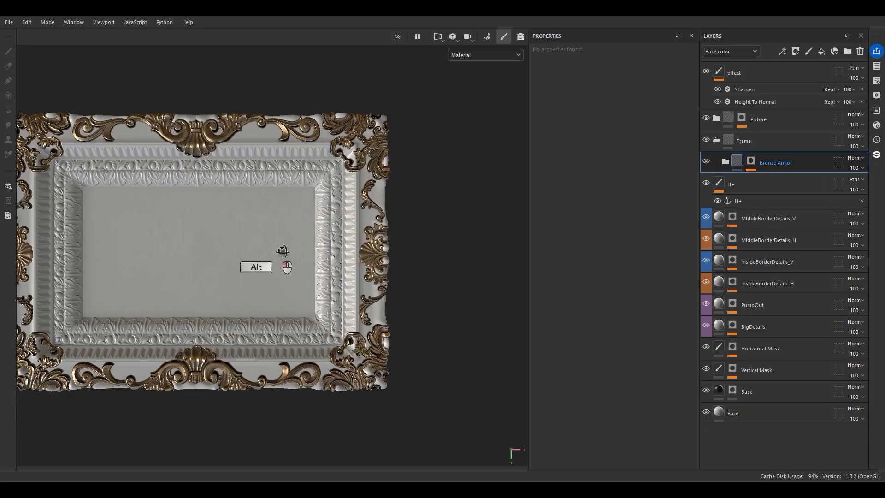
Examine the bronze ornaments along the frame's lower edge, corner and side from several angles
left_click_drag(283, 247, 314, 295, "alt")
middle_click_drag(314, 295, 432, 226, "alt")
scroll(272, 353, "up", 5)
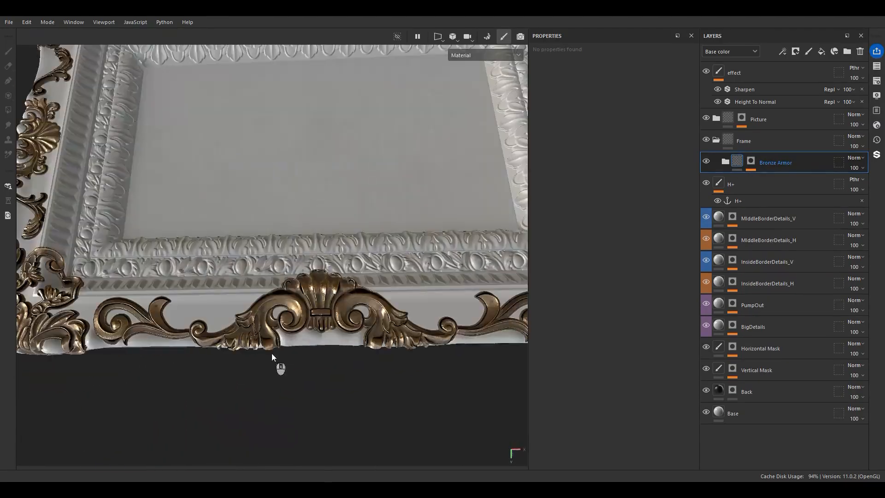
left_click_drag(272, 353, 426, 346, "alt")
scroll(341, 278, "down", 7)
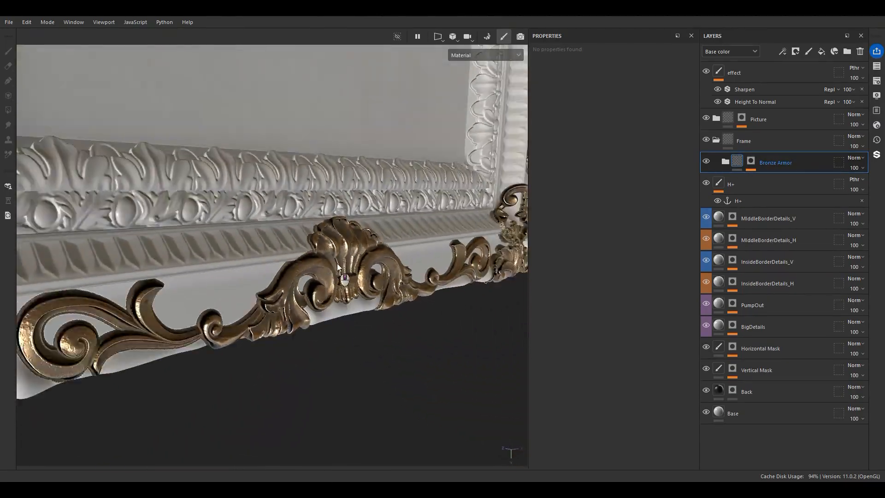
left_click_drag(339, 260, 249, 272, "alt+shift")
scroll(177, 282, "up", 7)
left_click_drag(300, 217, 256, 173, "alt")
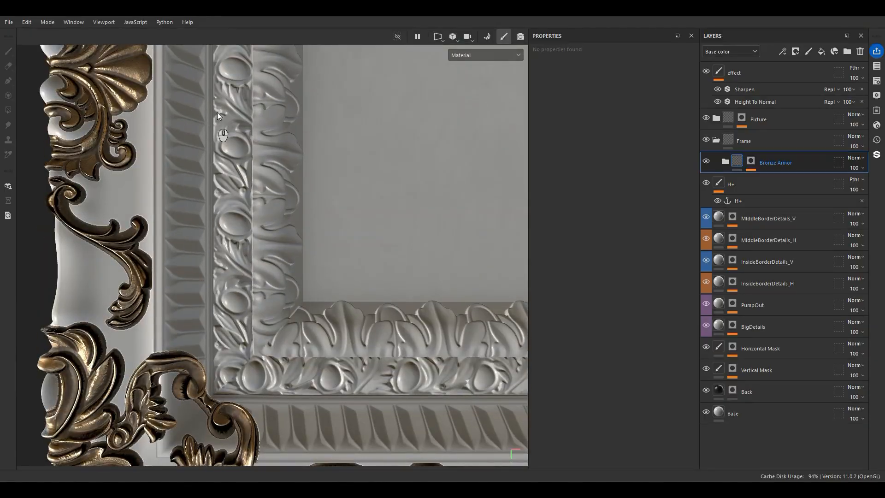
Duplicate the fill in the Bronze Armor mask, blend it as Linear dodge (Add) and source it from anchor point 2HM
left_click(751, 161)
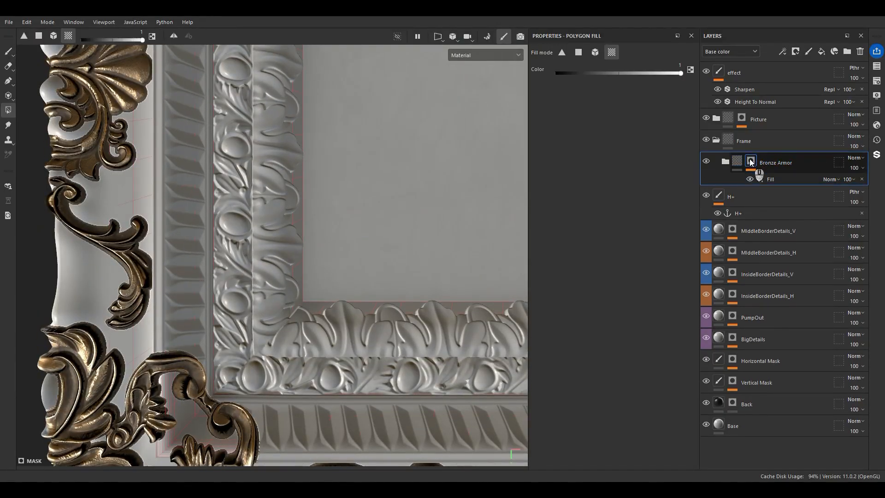
left_click(771, 179)
key("ctrl+d")
left_click(830, 179)
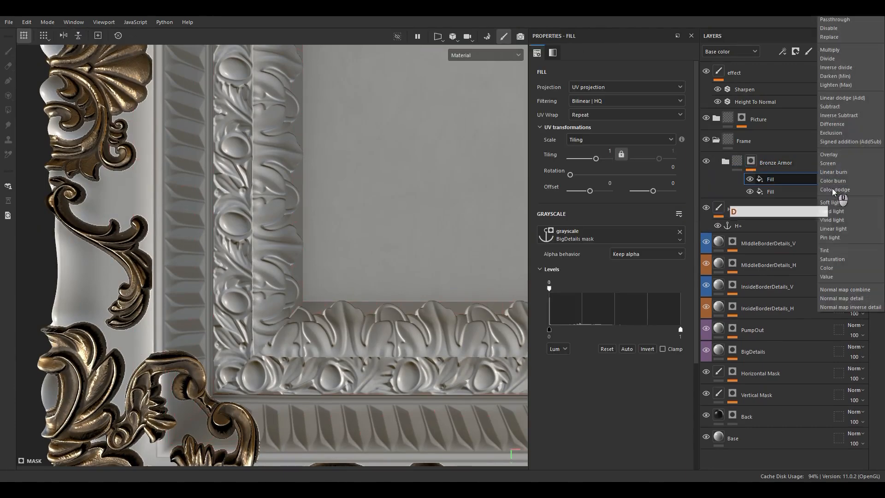
left_click(835, 128)
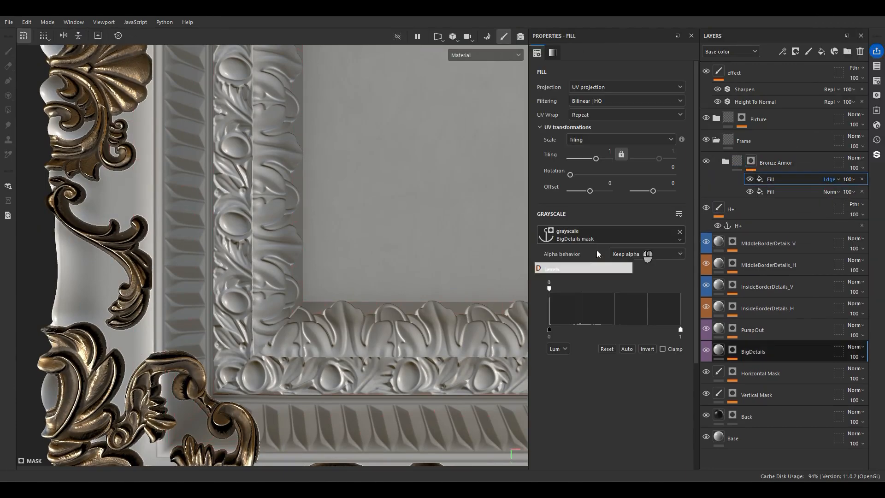
left_click(572, 240)
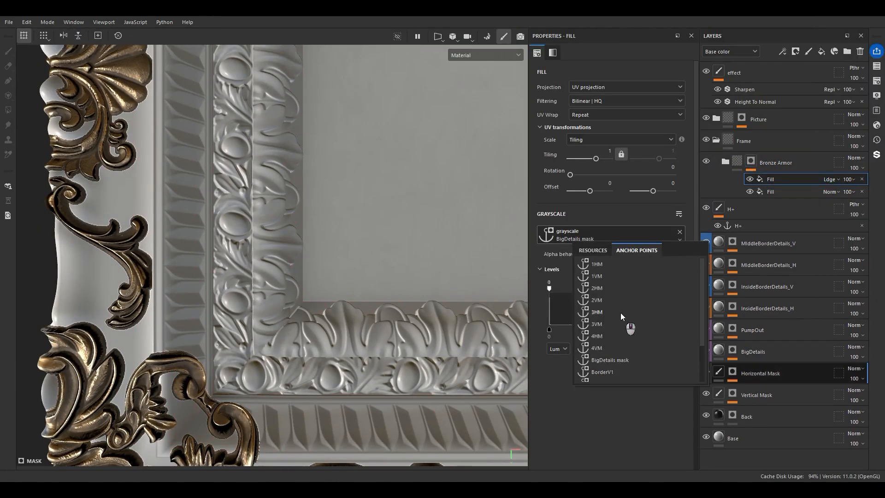
left_click(607, 291)
Duplicate the 2HM fill in the Bronze Armor mask and source the copy from anchor point 2VM
right_click_drag(359, 328, 288, 305, "alt")
left_click_drag(289, 304, 400, 330, "alt")
right_click_drag(400, 329, 454, 364, "alt")
key("ctrl+d")
left_click(606, 233)
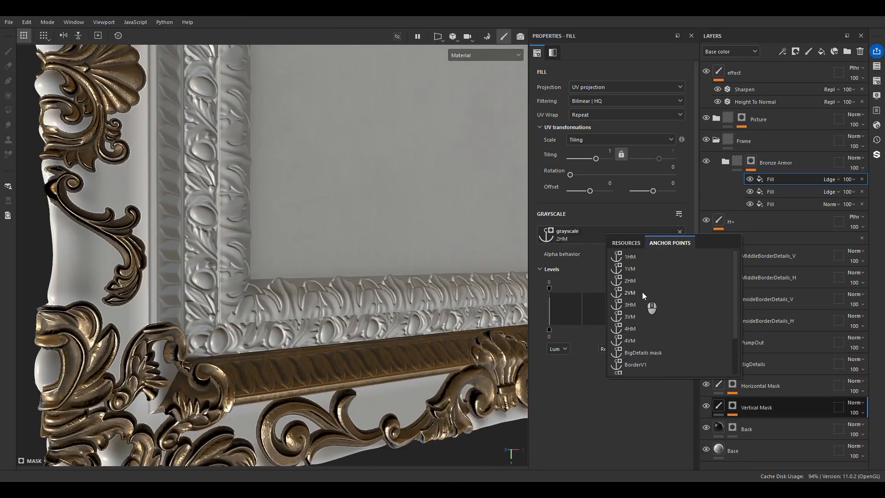
left_click(643, 293)
Add two more copies of the fill to the Bronze Armor mask, sourced from anchor points 3HM and 3VM
right_click_drag(416, 278, 363, 269, "alt")
key("ctrl+d")
left_click(596, 241)
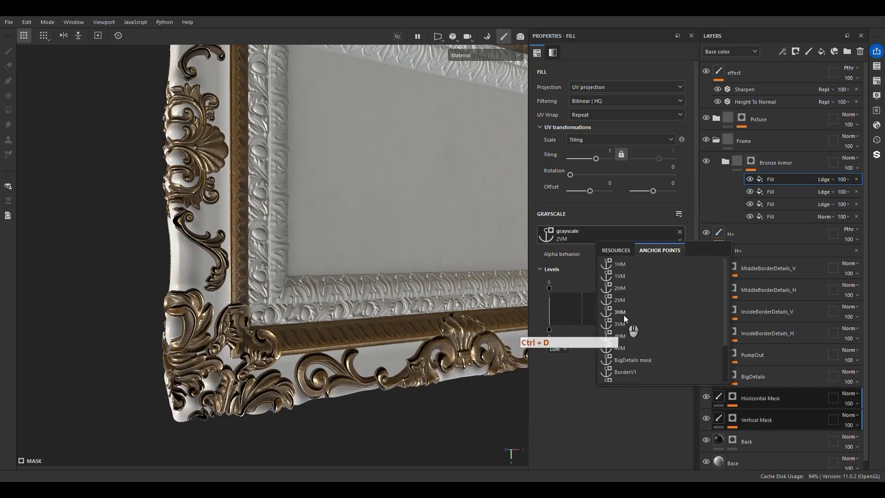
left_click(624, 313)
key("ctrl+d")
left_click(599, 236)
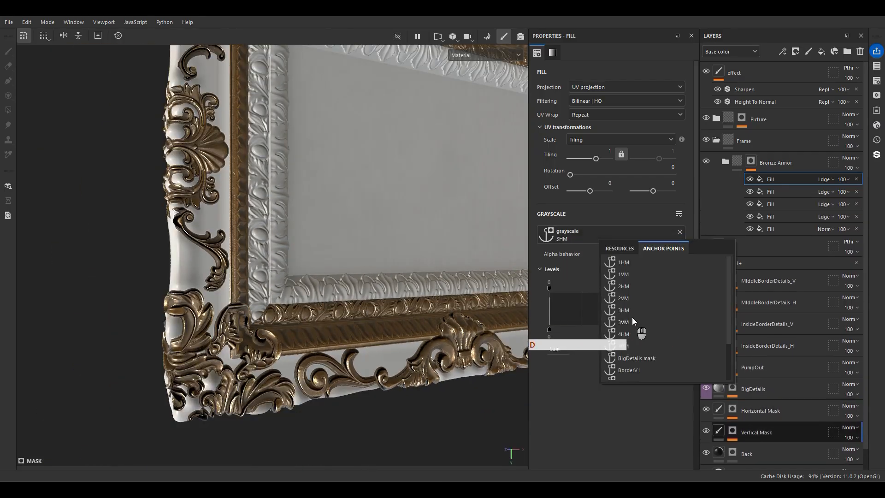
left_click(633, 319)
Examine the bronze coverage of the borders and ornaments across the whole frame
right_click_drag(410, 261, 335, 250, "alt")
left_click_drag(405, 193, 388, 158, "alt")
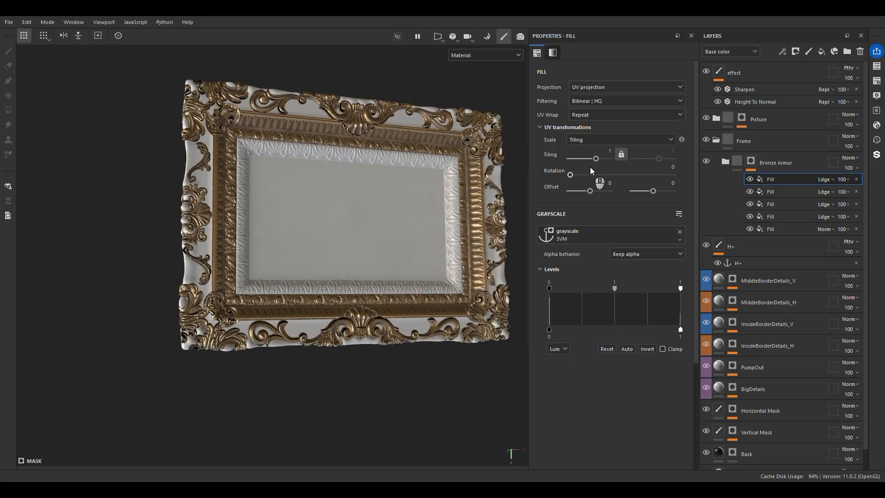
scroll(397, 167, "up", 4)
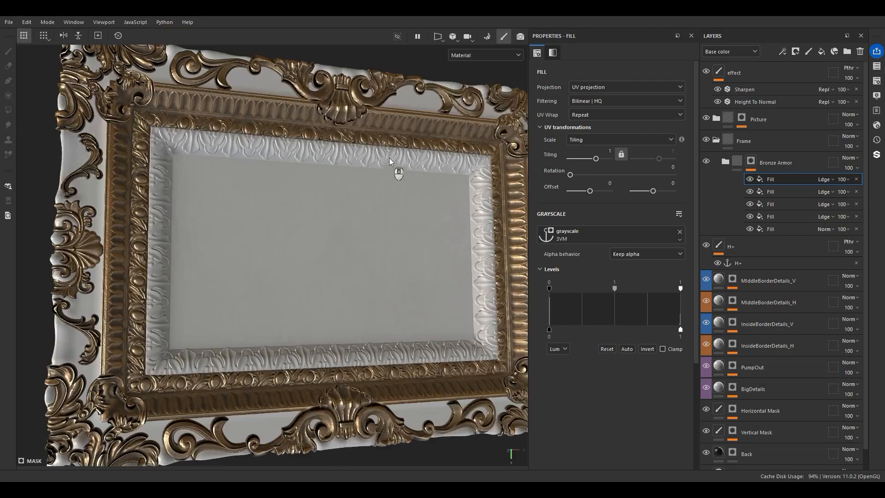
left_click_drag(413, 178, 389, 182, "alt+shift")
scroll(372, 196, "down", 4)
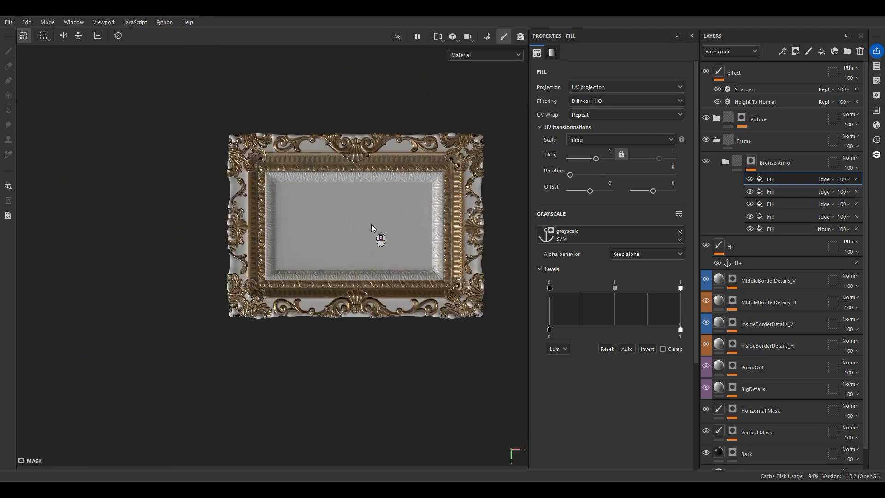
left_click_drag(373, 227, 447, 244, "alt")
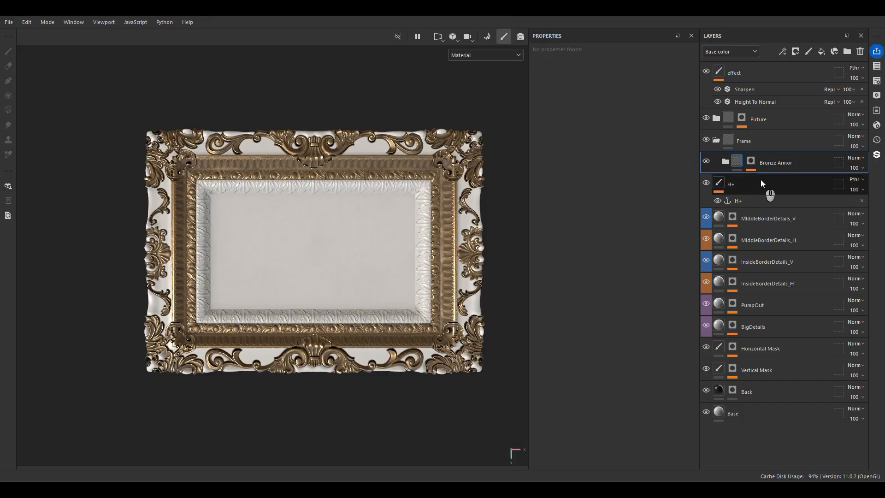
scroll(751, 184, "down", 1)
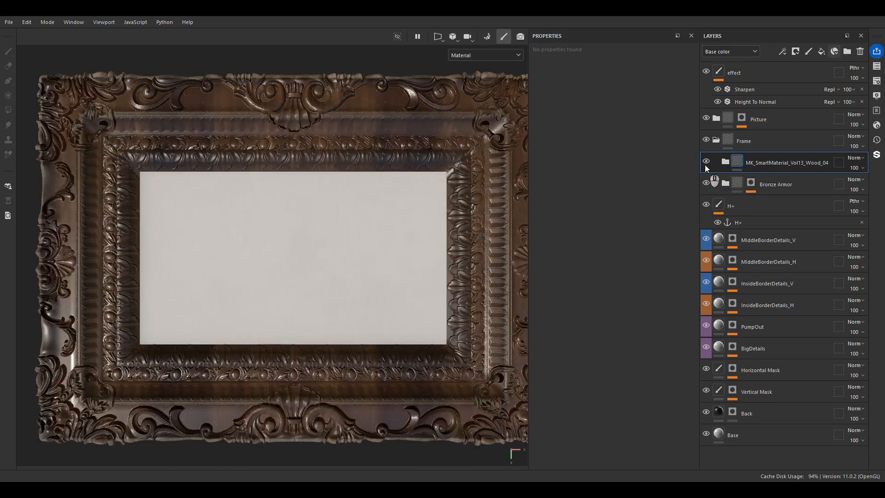
Add a black mask to the MK_SmartMaterial_Vol13_Wood_04 folder with a fill sourced from anchor point 1HM
left_click_drag(240, 199, 218, 220, "alt")
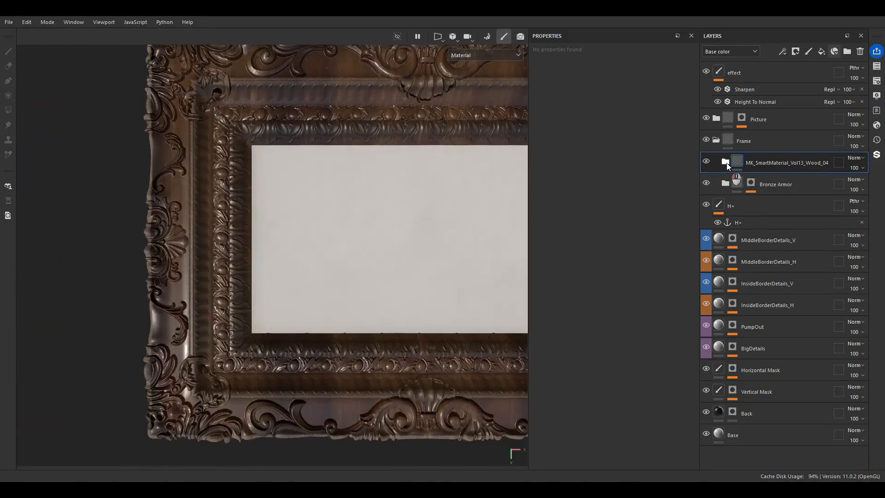
left_click(725, 162)
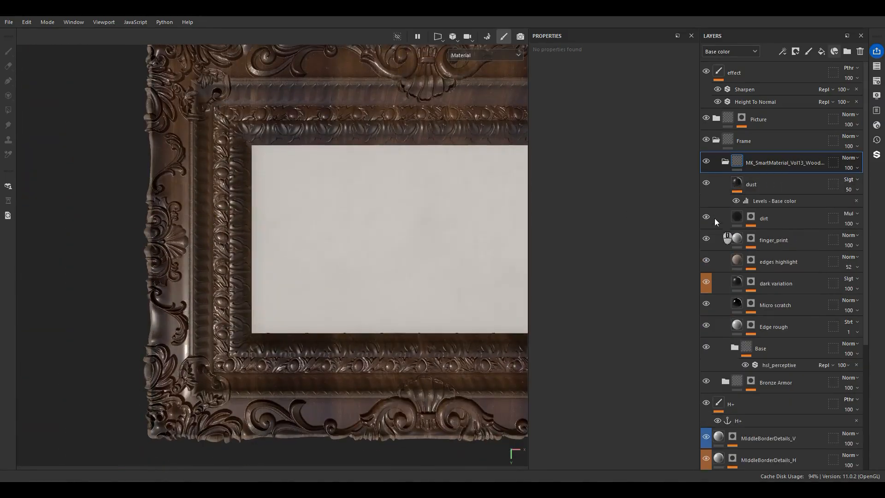
left_click(725, 162)
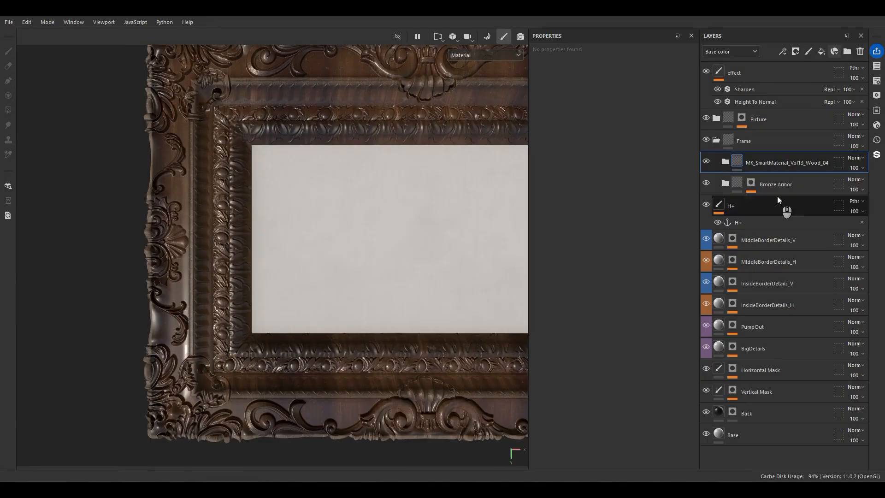
right_click(782, 165)
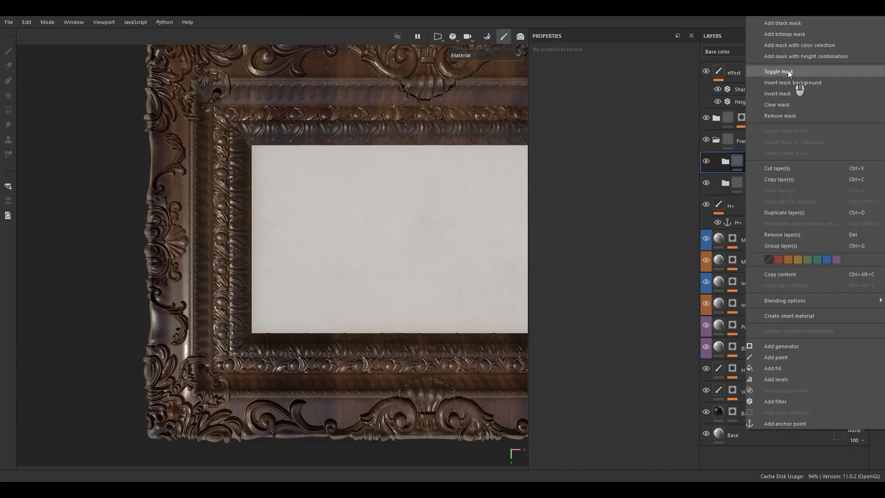
left_click(788, 27)
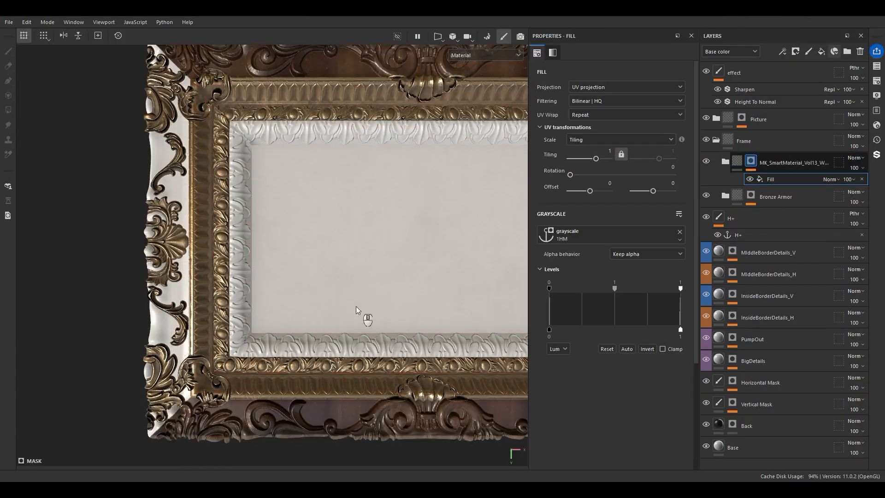
Duplicate the wood mask's fill as Linear dodge (Add) copies sourced from anchor points 1VM and 4VM
middle_click_drag(360, 328, 351, 245, "alt")
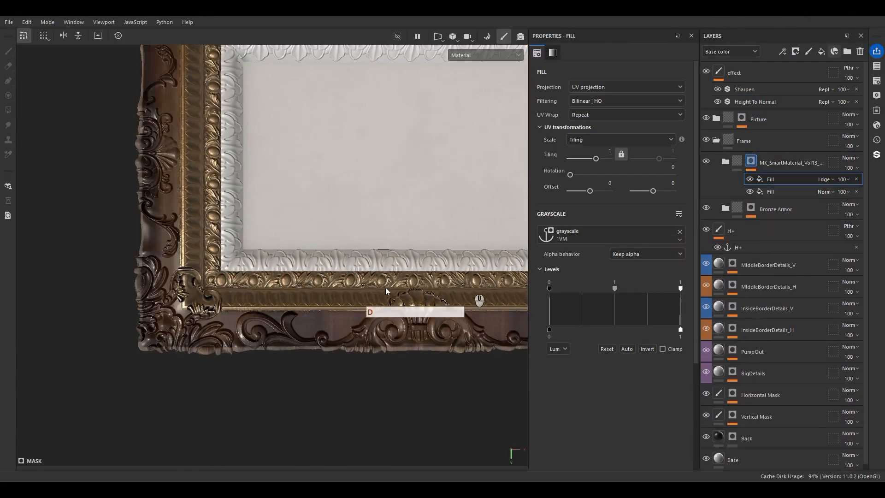
mouse_move(353, 249)
left_mouse_down("alt")
mouse_move(323, 258)
mouse_move(369, 242)
left_mouse_up("alt")
key("ctrl+d")
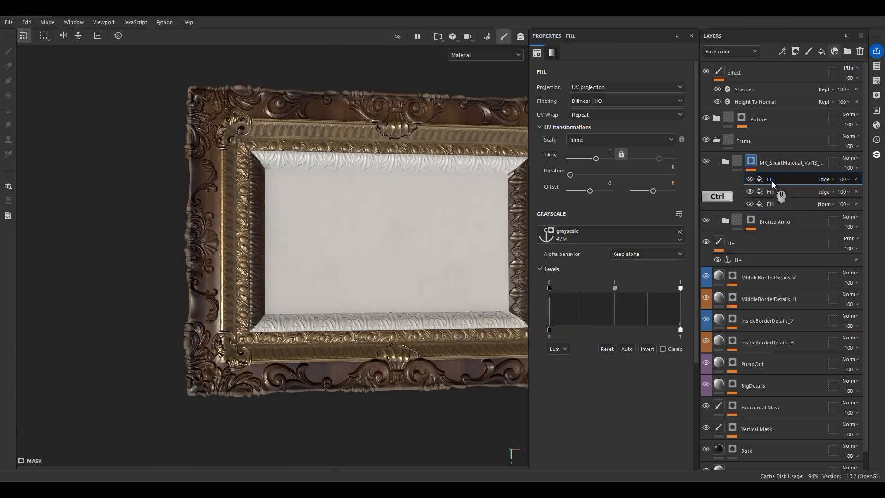
Duplicate the wood mask's fill for anchor point 4HM, then duplicate that fill and set the copy's blending to Subtract
key("ctrl+d")
key("ctrl+d")
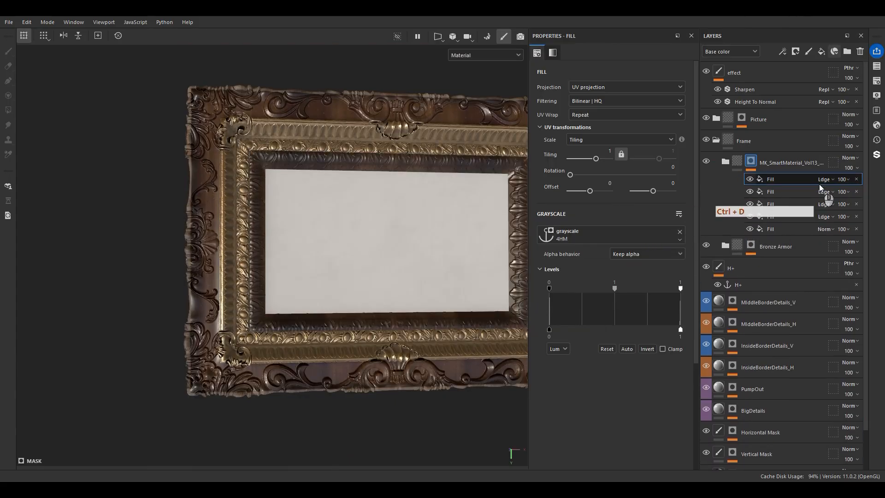
left_click(820, 182)
left_click(829, 107)
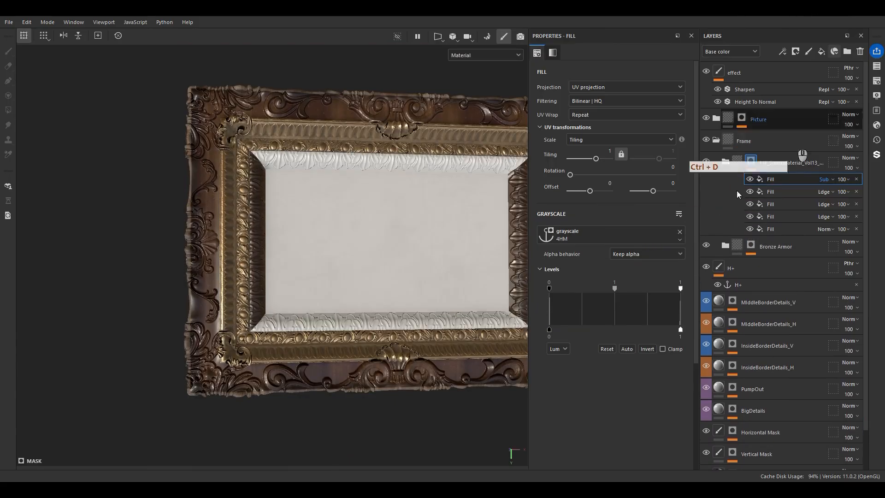
Source the wood mask's Subtract fill from the BigDetails mask anchor point
left_click(583, 238)
left_click(630, 311)
left_click_drag(305, 277, 331, 296, "alt")
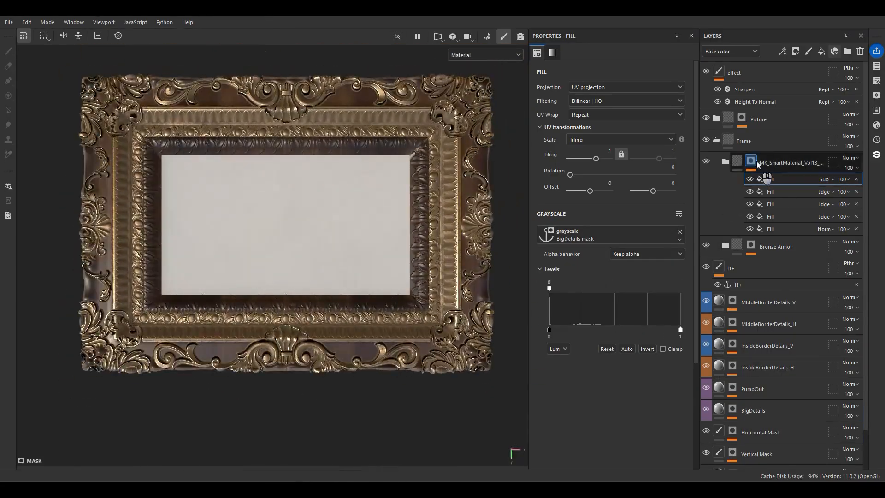
Expand the wood material folder and its Base group, hiding the detail layers, Fill layer 1 and Wood Base 2 to isolate Wood Base 1
left_click(735, 163)
left_click(725, 162)
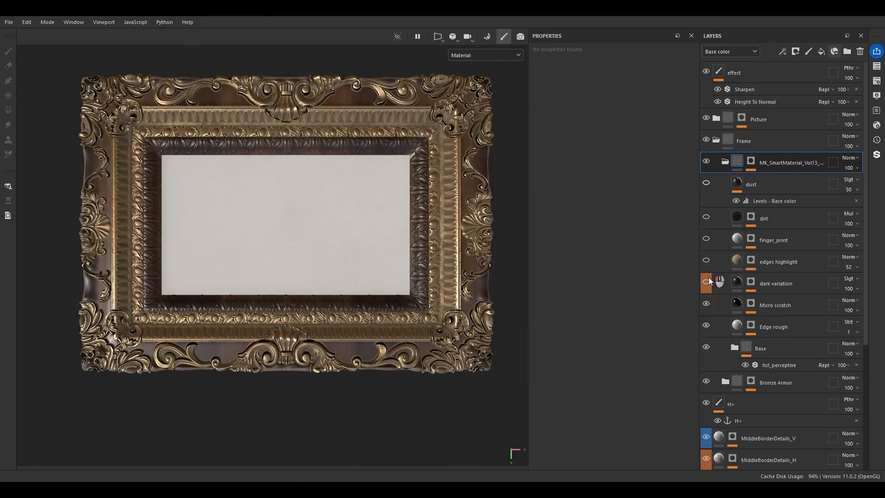
left_click_drag(709, 280, 707, 350)
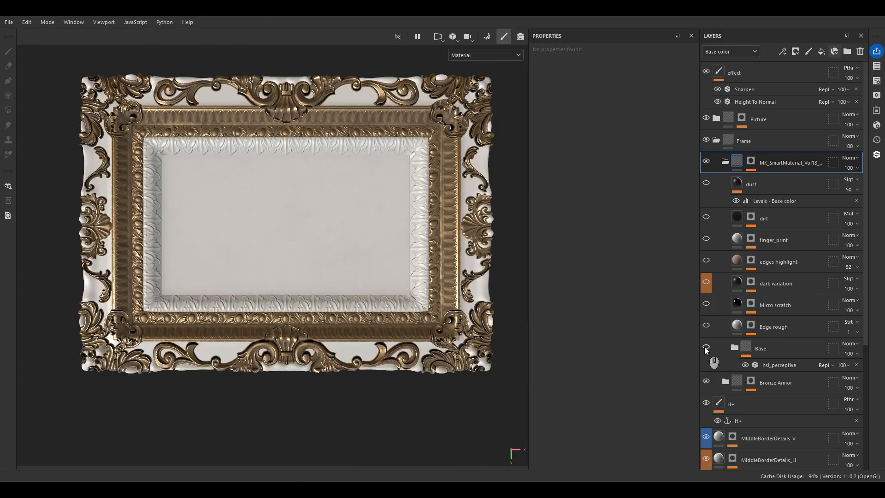
left_click(706, 347)
left_click(734, 347)
scroll(734, 348, "down", 1)
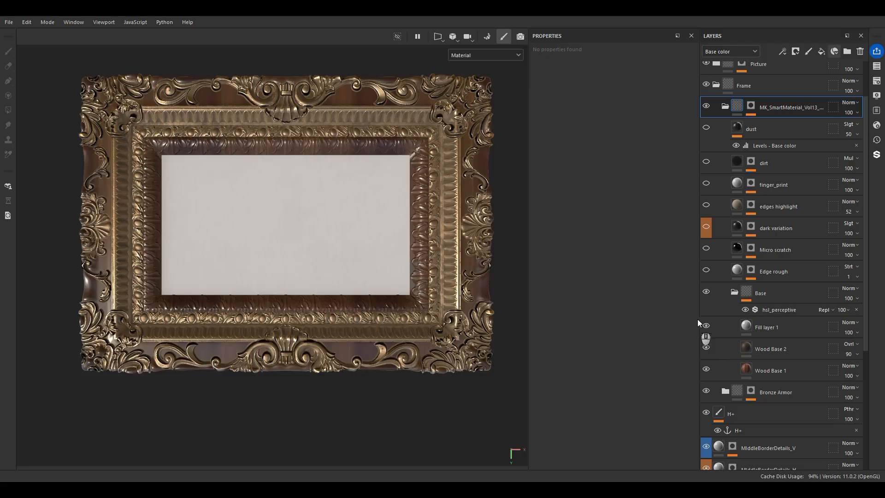
left_click_drag(706, 325, 706, 348)
scroll(295, 318, "up", 4)
middle_click_drag(127, 328, 305, 286, "alt")
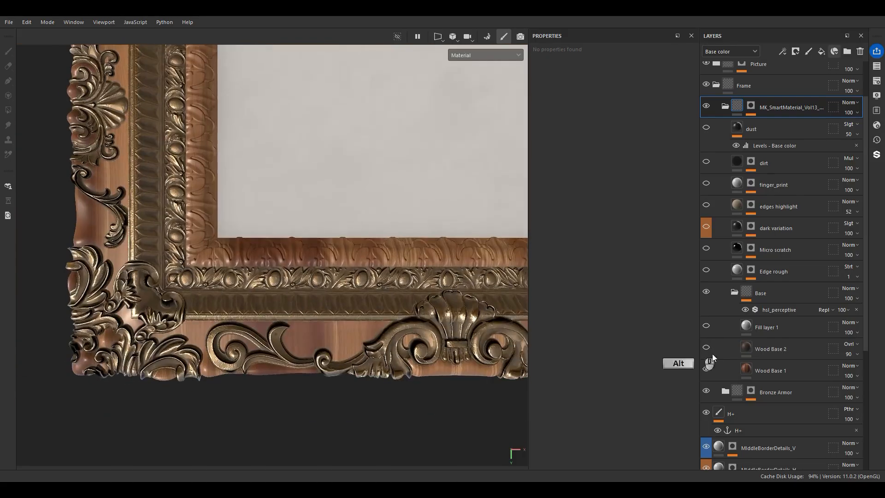
Duplicate Wood Base 1 as vertical and horizontal base layers and remove the 1VM and 4VM fills from the Wood BaseH mask
left_click(766, 369)
key("ctrl+d")
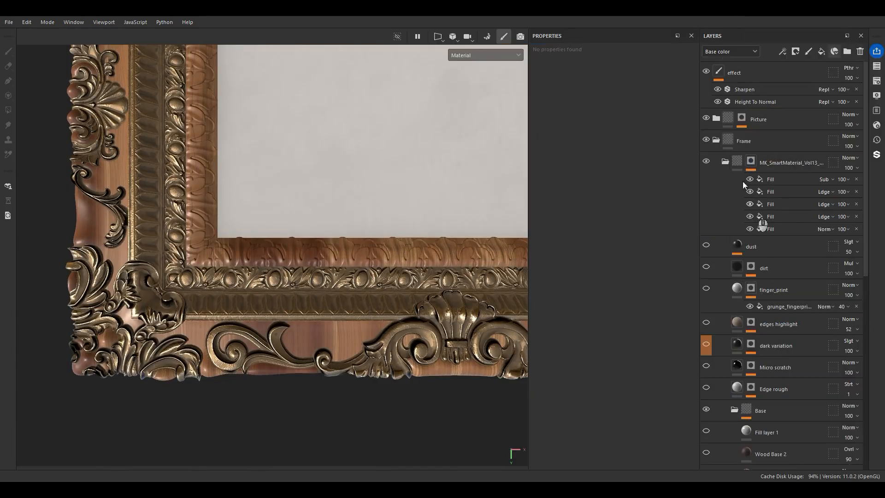
scroll(795, 181, "down", 6)
left_click(778, 289)
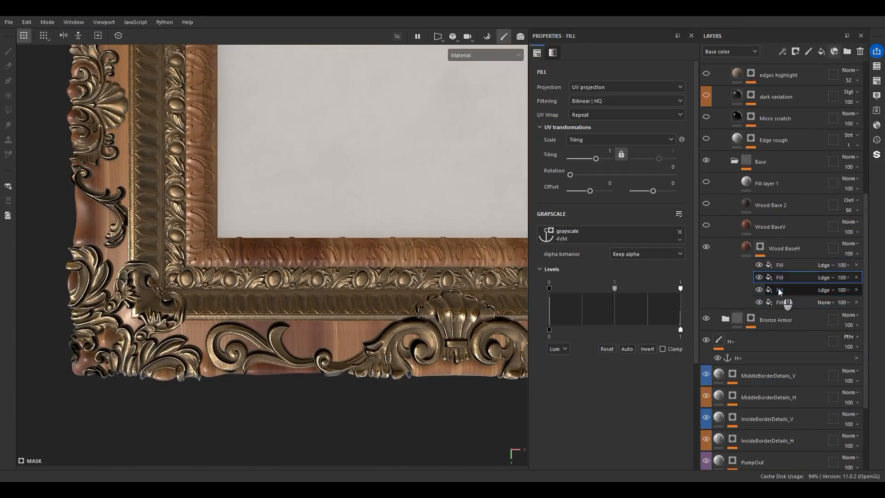
left_click(856, 290)
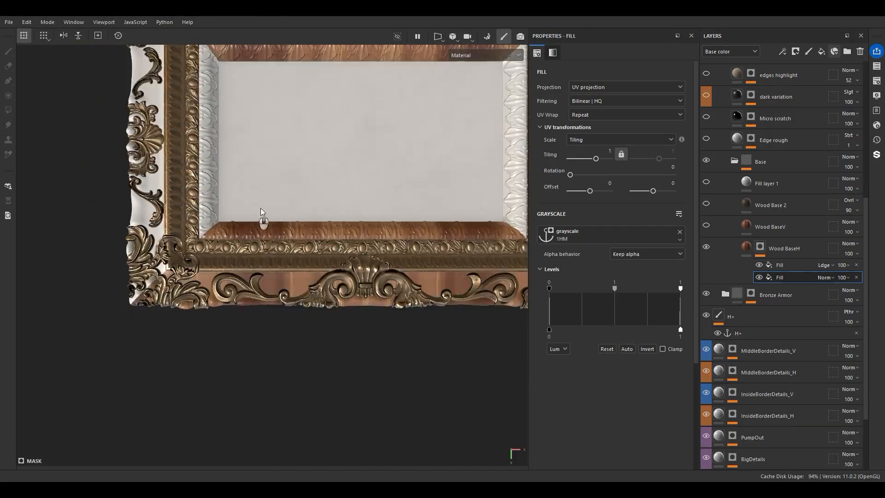
Set the Wood BaseH layer's rotation to 0 and its tiling to 2.4
left_click_drag(256, 213, 277, 184, "alt")
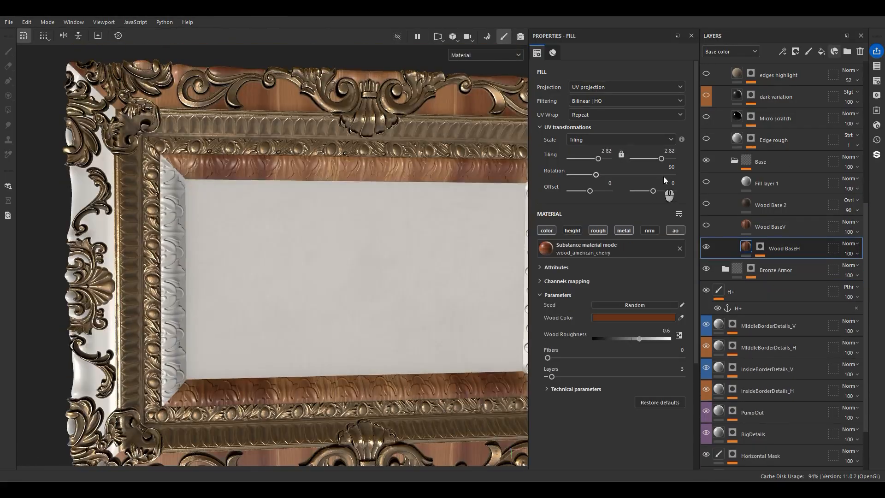
type("0")
key("Return")
left_click_drag(440, 263, 376, 181, "alt")
left_click(615, 158)
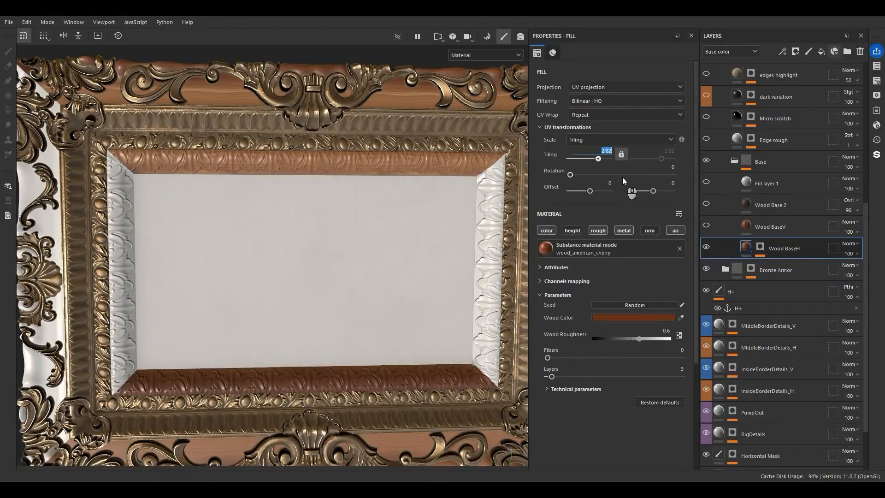
type("2.4")
key("Return")
left_click_drag(414, 198, 363, 133, "alt")
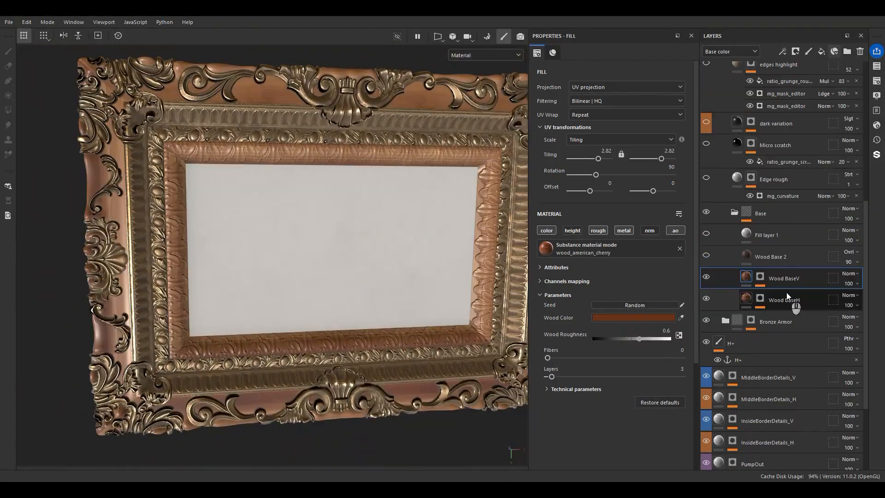
Examine the Wood BaseV and Wood BaseH masks and the wood grain direction around the frame's corners
left_click(760, 277)
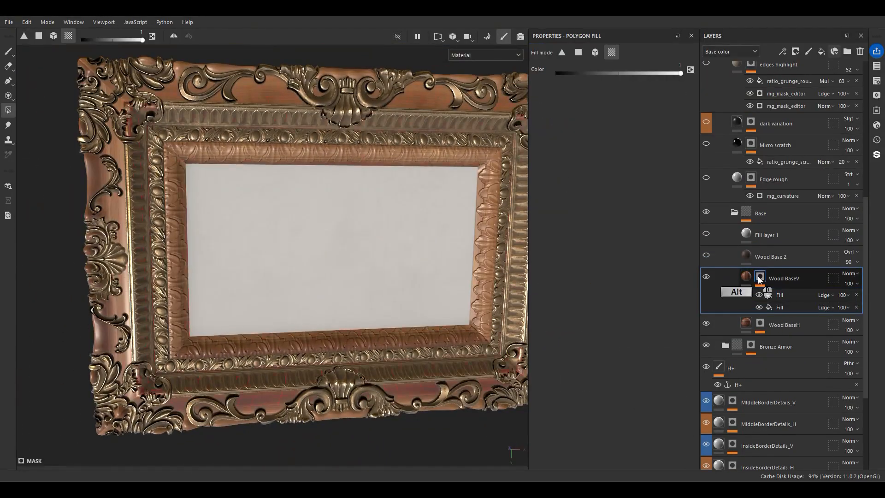
left_click_drag(288, 208, 315, 199, "alt")
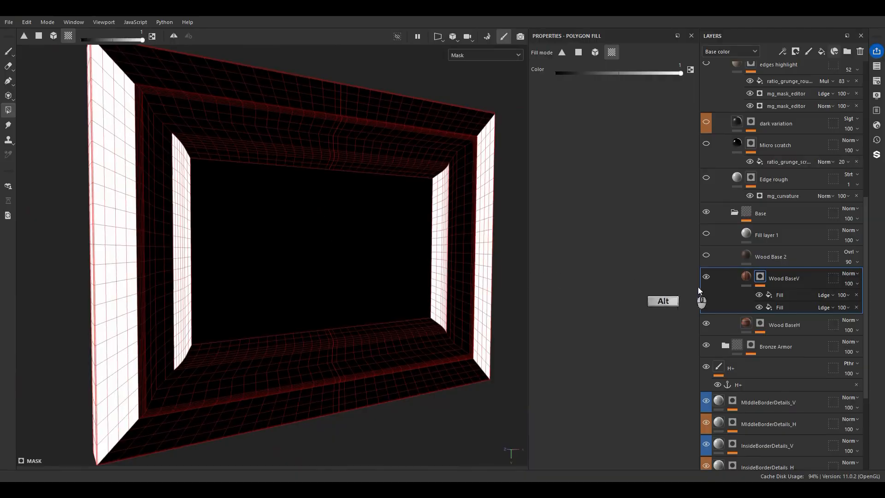
left_click(759, 323)
left_click(747, 278)
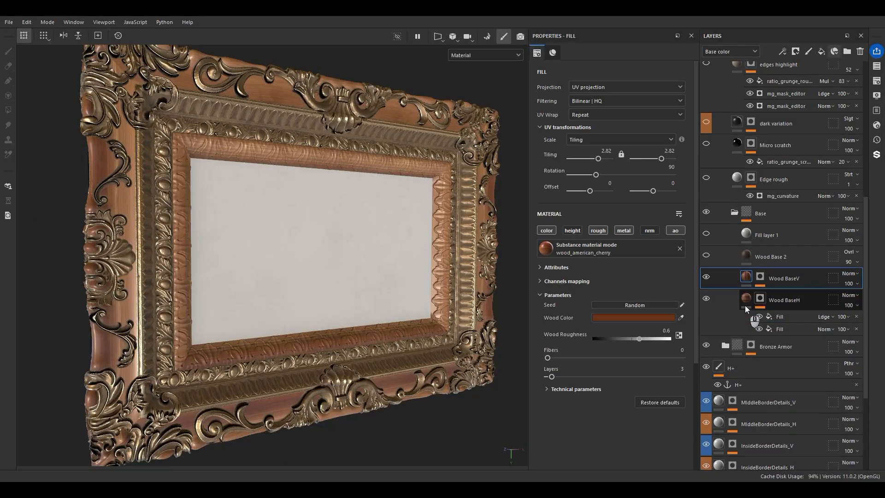
middle_click_drag(330, 230, 349, 227, "alt")
left_click_drag(350, 227, 338, 204, "alt")
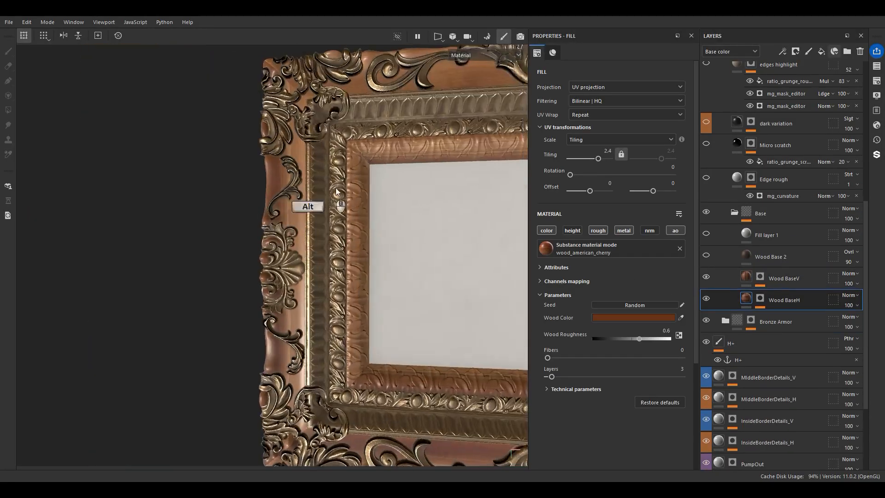
right_click_drag(337, 203, 383, 185, "alt")
left_click_drag(383, 185, 390, 182, "alt")
right_click_drag(390, 183, 360, 123, "alt")
middle_click_drag(360, 124, 383, 276, "alt")
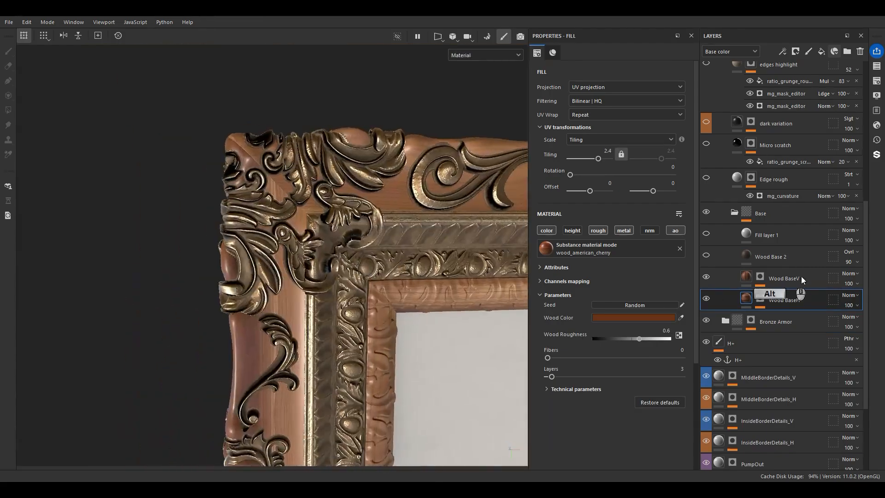
Show the Wood Base 2 layer and set its rotation to 0
left_click(706, 255)
left_click(746, 255)
left_click(674, 168)
type("0")
key("Return")
Duplicate the Wood Base 2 layer and set the copy's rotation to 90
key("ctrl+d")
left_click(663, 174)
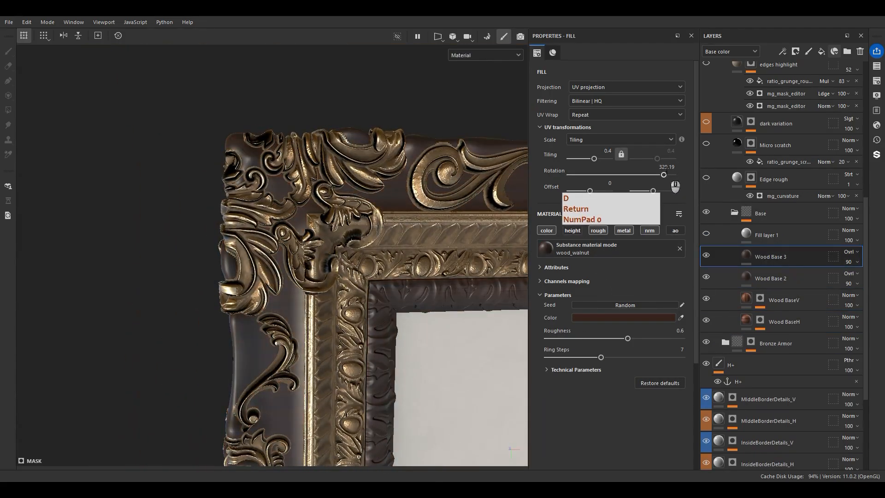
left_click(670, 169)
type("90")
key("Return")
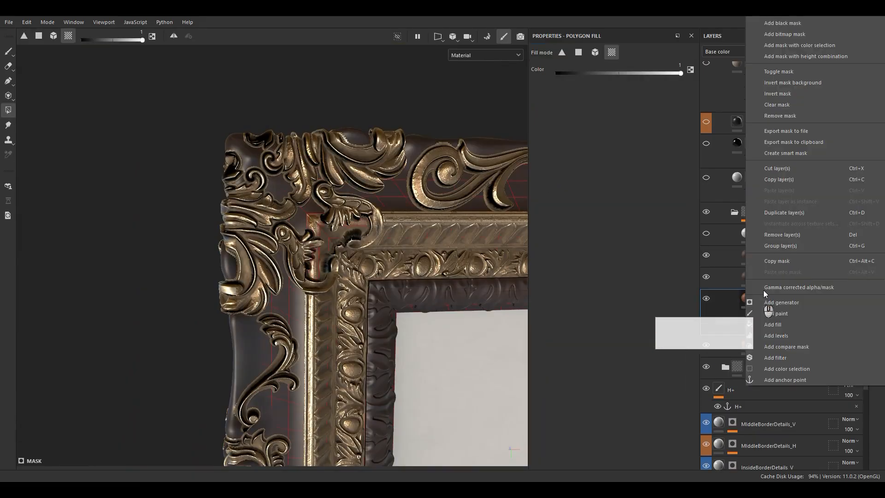
Copy the Wood BaseV and Wood BaseH masks onto the matching vertical and horizontal Wood Base 2 layers
right_click(756, 325)
left_click(769, 263)
right_click(769, 259)
left_click(765, 284)
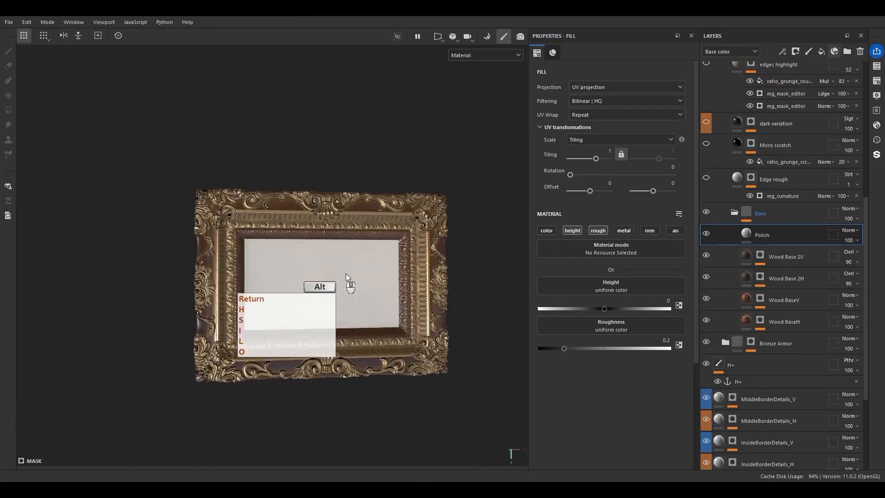
Examine the polished wood base and its reflections across the whole frame from several angles
right_click_drag(346, 273, 387, 305, "alt")
left_click_drag(355, 305, 283, 254, "alt")
middle_click_drag(346, 284, 156, 246, "alt")
left_click_drag(276, 249, 403, 332, "alt")
middle_click_drag(404, 332, 646, 341, "alt")
right_click_drag(368, 249, 300, 210, "alt")
middle_click_drag(376, 203, 354, 216, "alt")
left_click_drag(353, 215, 380, 242, "alt")
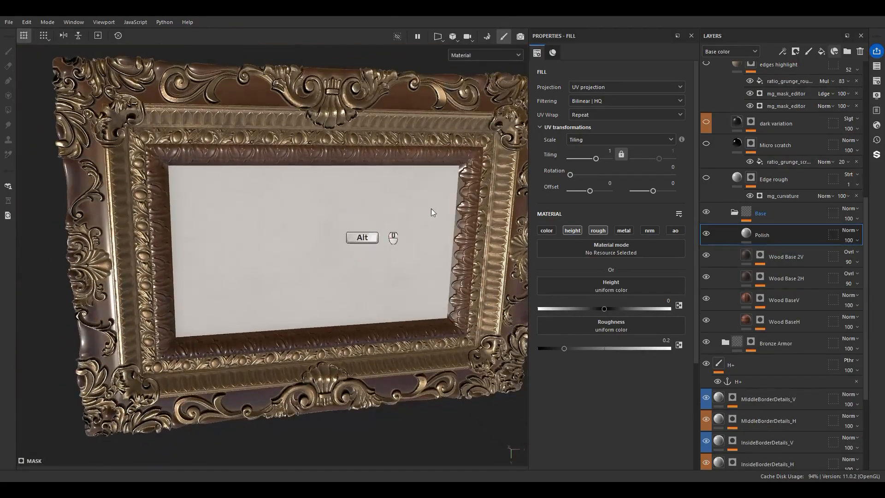
Collapse the Base group, show the Edge rough layer and display its mask on the frame
left_click(735, 213)
left_click(706, 178)
left_click(751, 177, "alt")
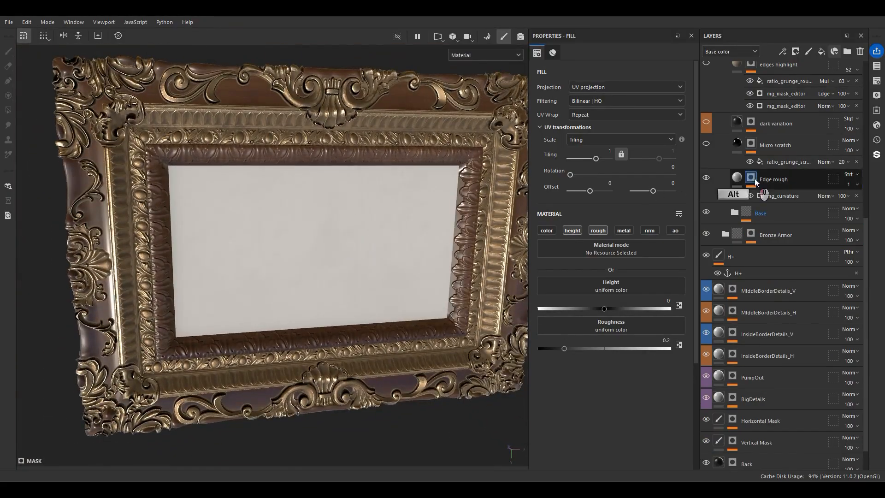
middle_click_drag(367, 144, 348, 172, "alt")
left_click_drag(348, 172, 318, 164, "alt")
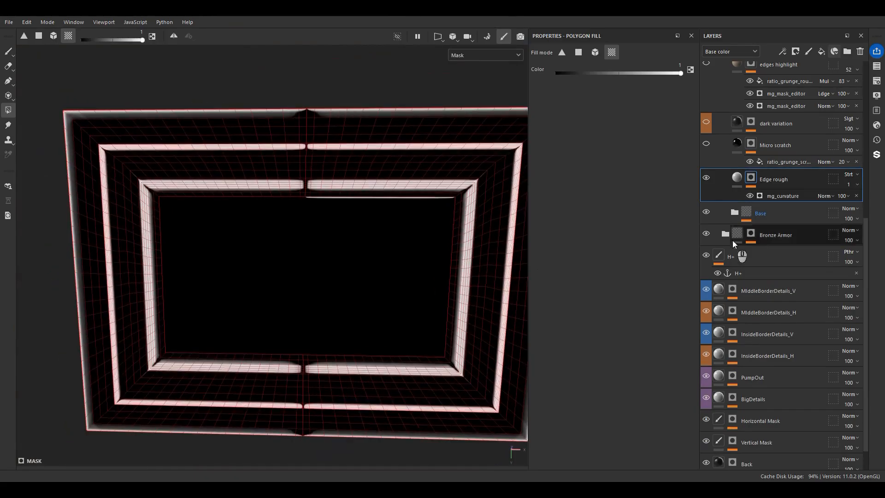
Replace the Edge rough mask's mg_curvature with the Curvature generator and enable Use Micro Details
left_click(769, 197)
left_click(602, 81)
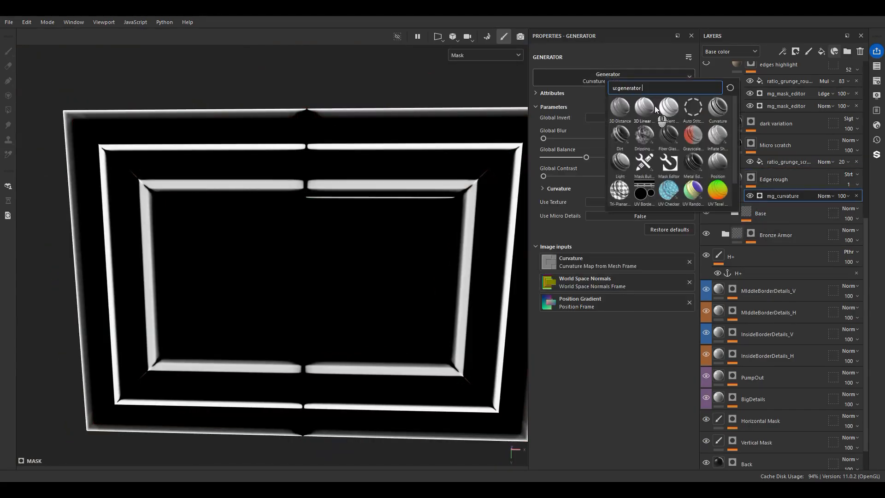
left_click(717, 109)
left_click(640, 216)
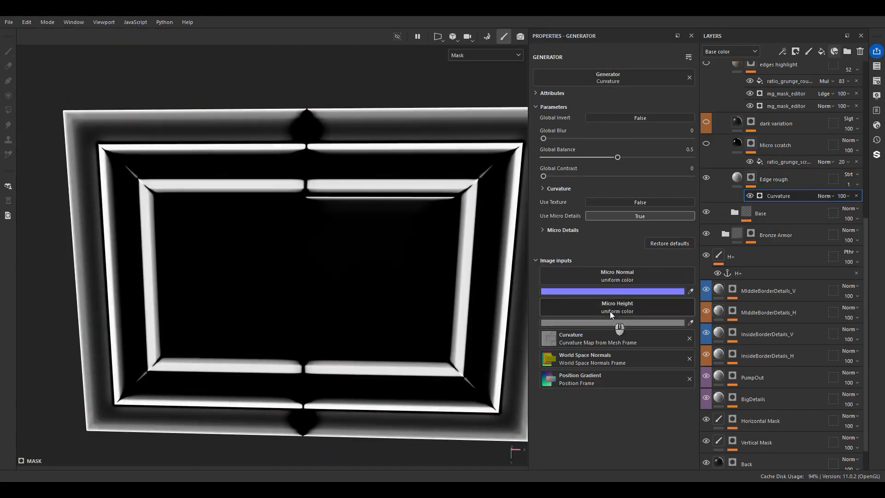
Source the Curvature generator's Micro Height from anchor point H+ with the Height channel, and compare the frame with and without Edge rough
left_click(617, 306)
left_click(660, 315)
left_click(639, 331)
left_click(647, 326)
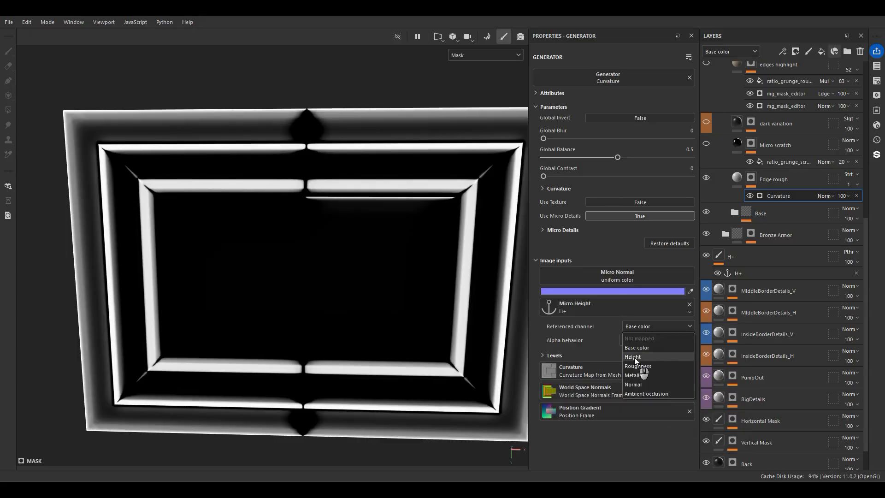
left_click(634, 358)
left_click(737, 178)
left_click(707, 178)
left_click(706, 178)
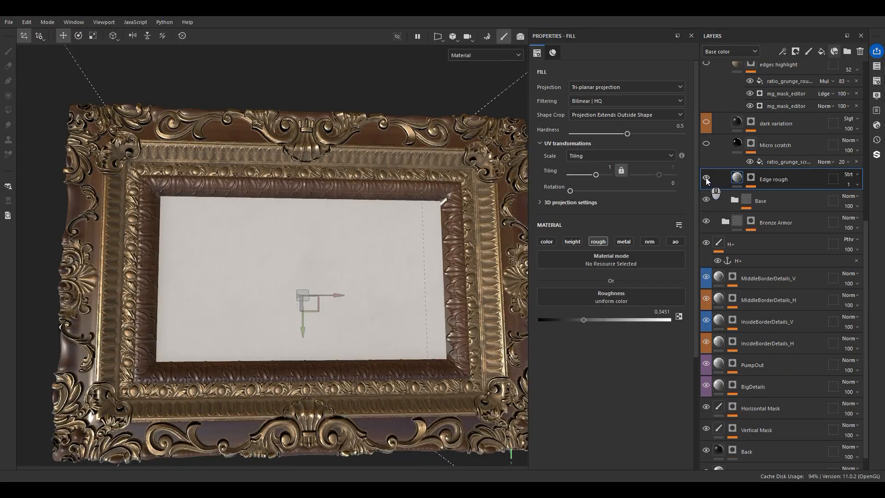
Show the Micro scratch and dark variation layers, isolating the Normal-blended mg_mask_editor in the dark variation mask
left_click(737, 148)
left_click(706, 143)
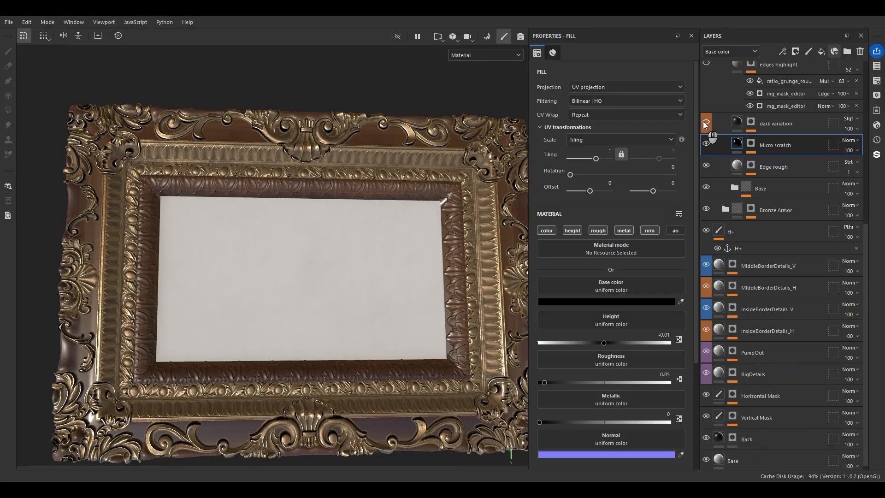
left_click(704, 121)
left_click(752, 122)
left_click_drag(750, 139, 751, 165)
left_click(751, 165)
left_click(789, 168)
Enable Micro Height in the dark variation mask editor and source it from anchor point H+, referencing the Height channel
scroll(604, 271, "down", 8)
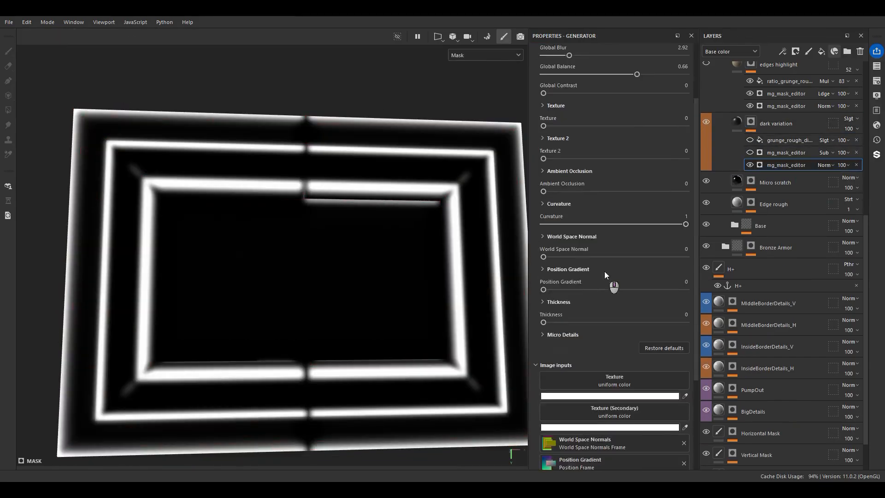
left_click(571, 202)
left_click(609, 211)
scroll(591, 262, "down", 3)
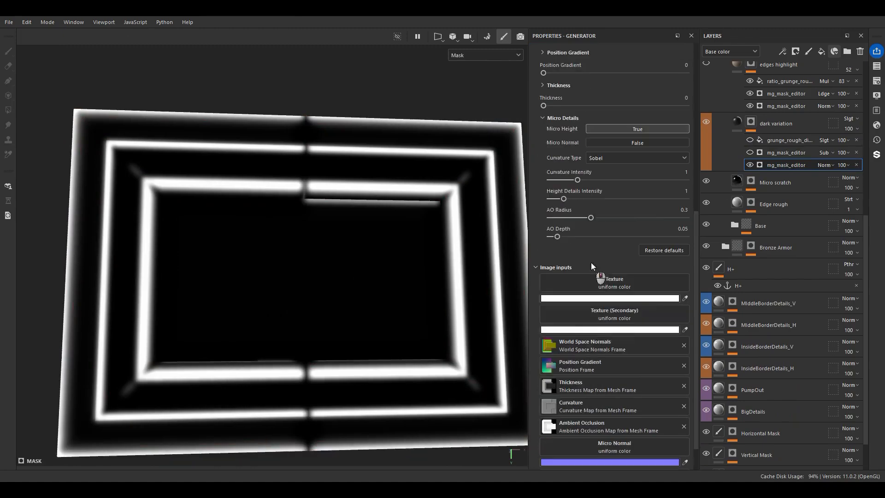
scroll(599, 445, "down", 1)
left_click(596, 441)
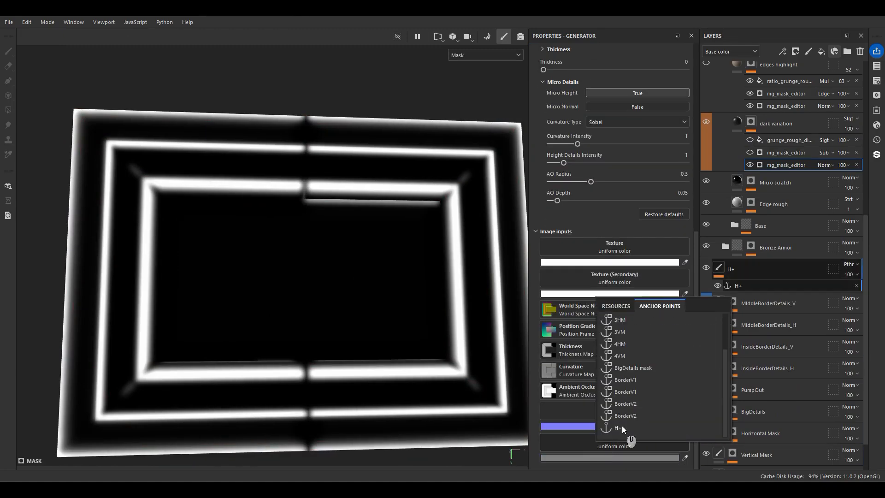
left_click(621, 424)
key("m")
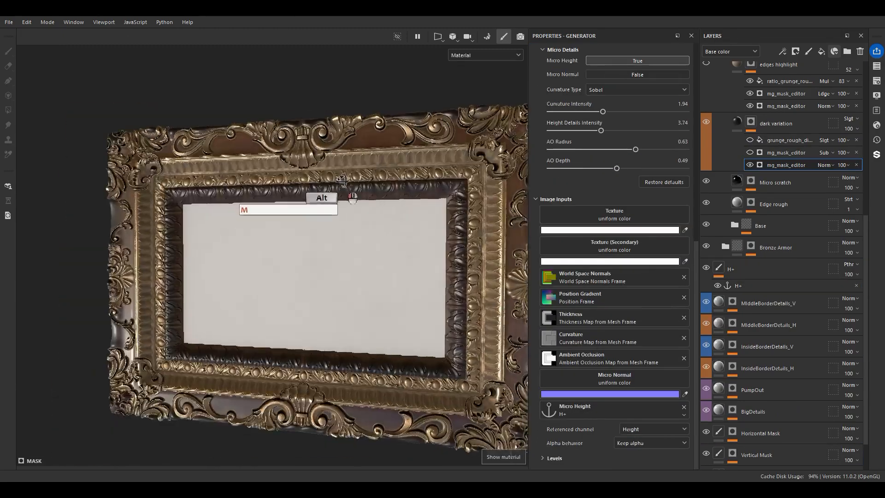
Examine the frame up close, compare it with and without the wood material folder, and collapse the Frame folder
scroll(194, 286, "up", 5)
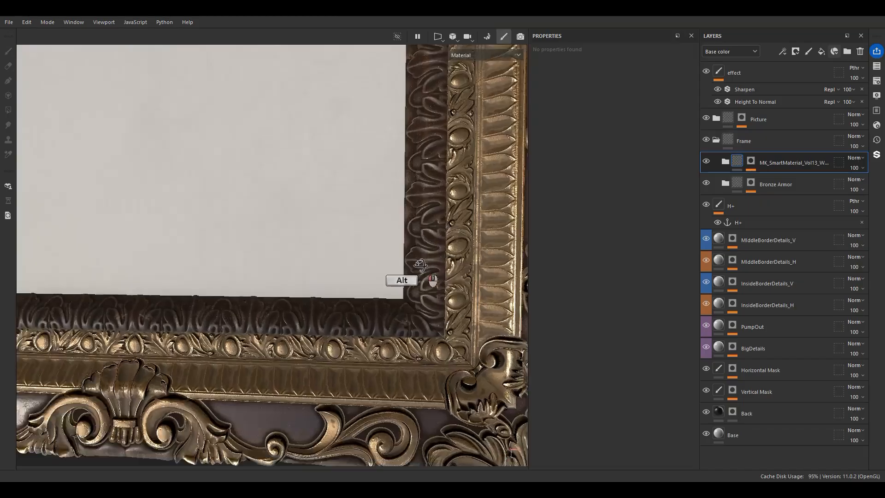
scroll(340, 257, "down", 3)
left_click_drag(340, 256, 387, 226, "alt")
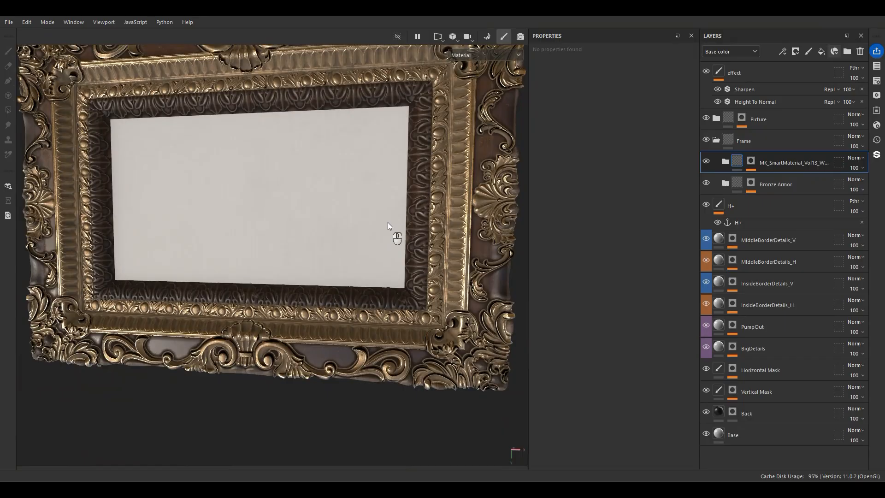
left_click(707, 161)
left_click(706, 161)
left_click_drag(284, 197, 377, 249, "alt")
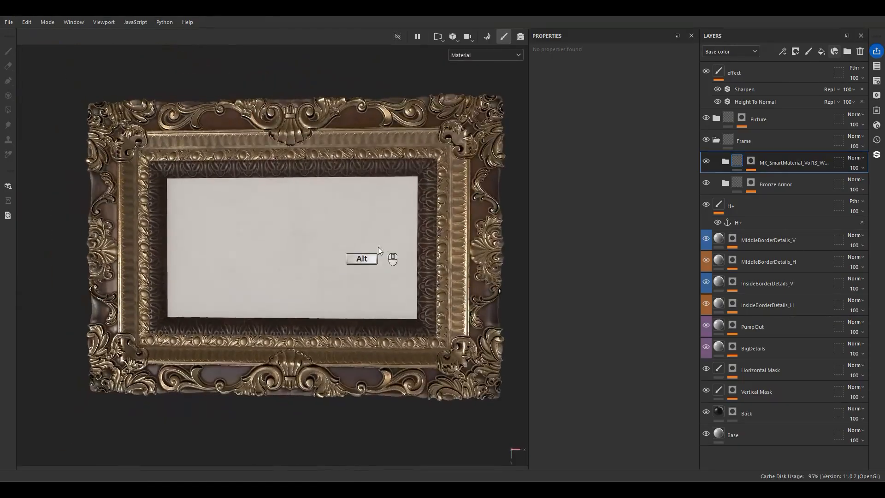
middle_click_drag(378, 247, 328, 263, "alt")
left_click(716, 139)
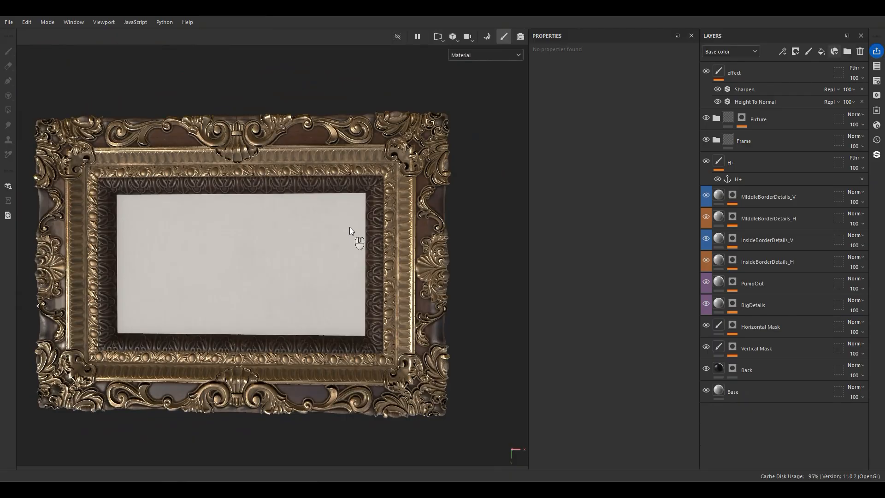
Display the frame's Ambient occlusion channel alone and add a fill layer named AO+ above the Picture folder
key("c")
key("c")
key("c")
key("c")
key("c")
left_click_drag(343, 227, 328, 238, "alt")
left_click(801, 121)
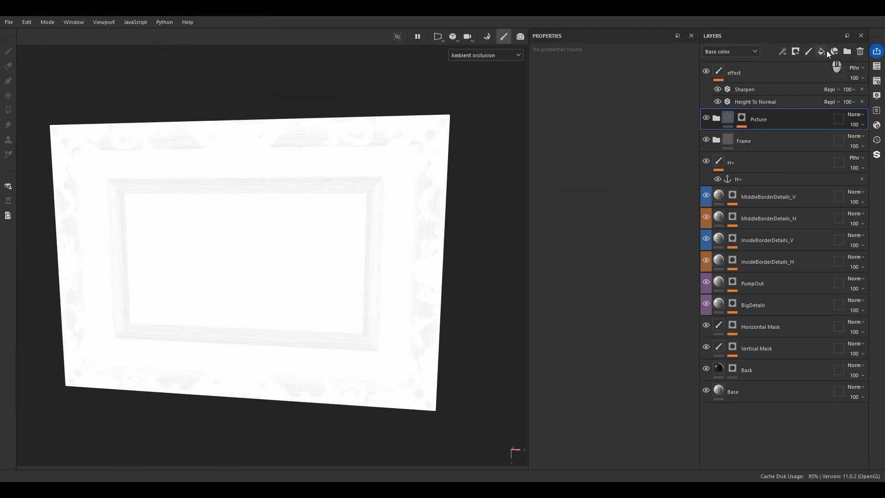
left_click(825, 51)
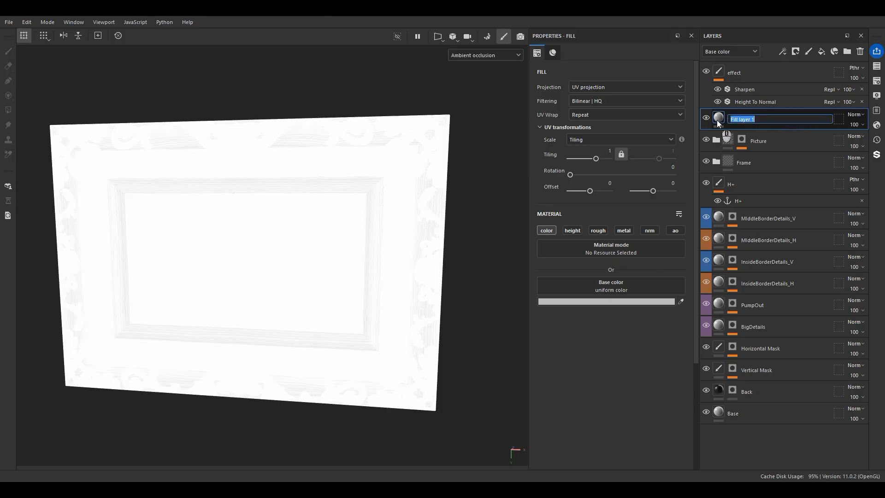
type("AO)")
key("BackSpace")
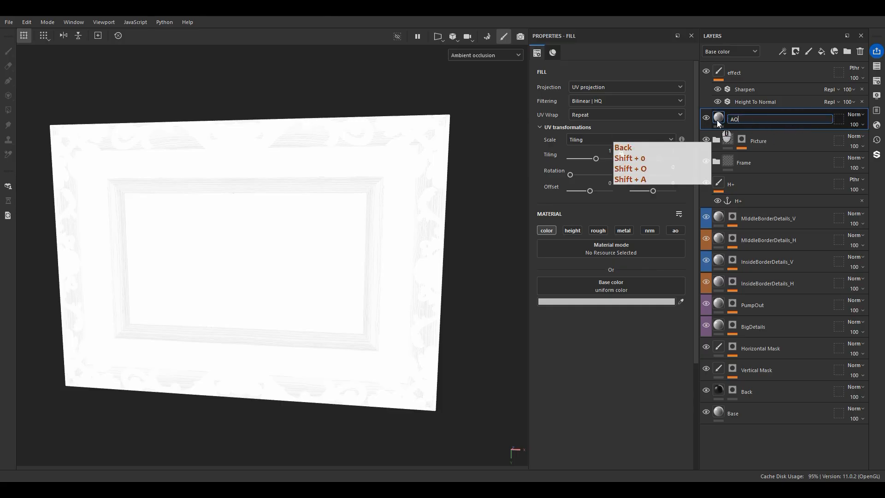
type("+")
key("Return")
Restrict the AO+ layer to the ao channel with a value of 0, and give it a black mask
left_click(675, 230, "alt")
left_click_drag(569, 309, 509, 302)
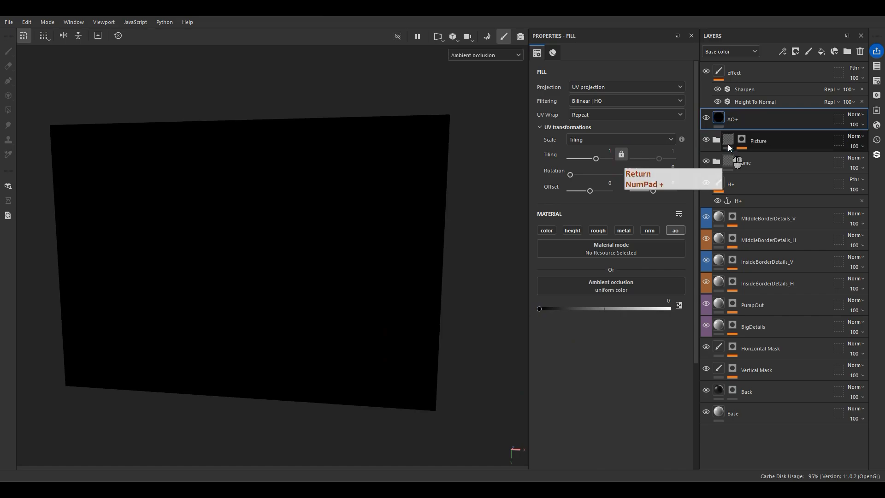
right_click(741, 120)
left_click(754, 72)
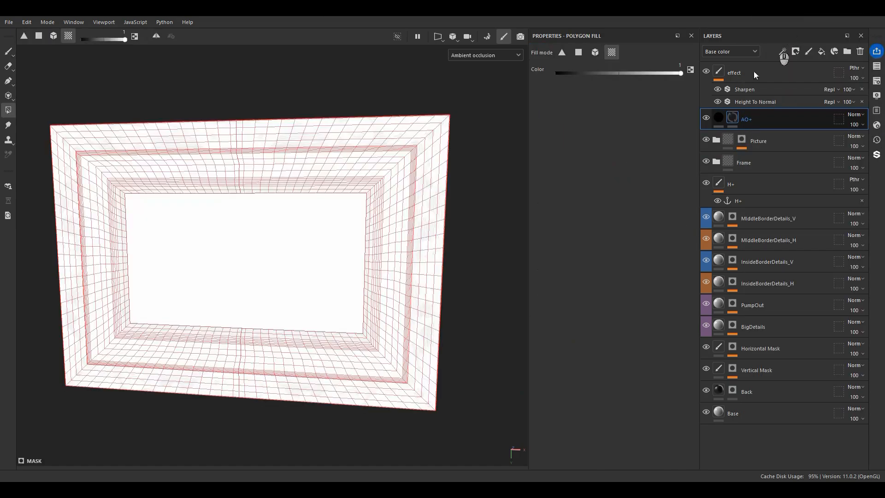
Add a generator to the AO+ mask and set it to Ambient Occlusion
right_click(738, 121)
left_click(777, 352)
left_click(615, 78)
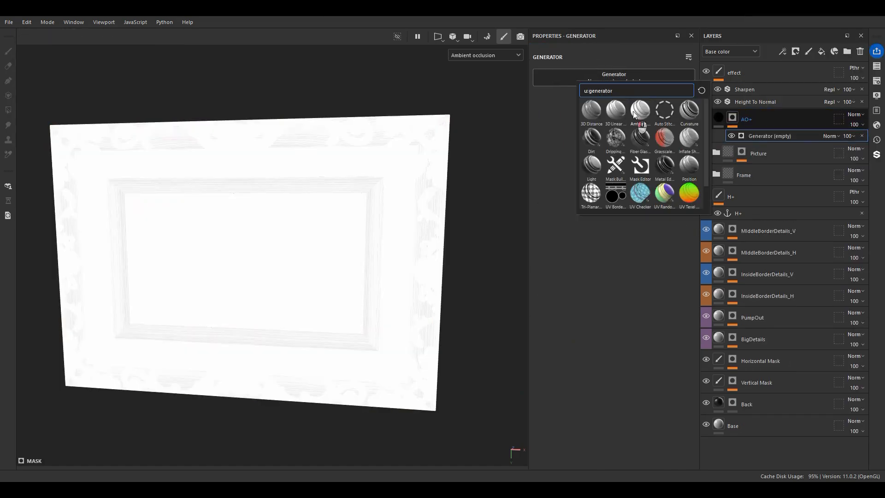
left_click(639, 111)
left_click(639, 118)
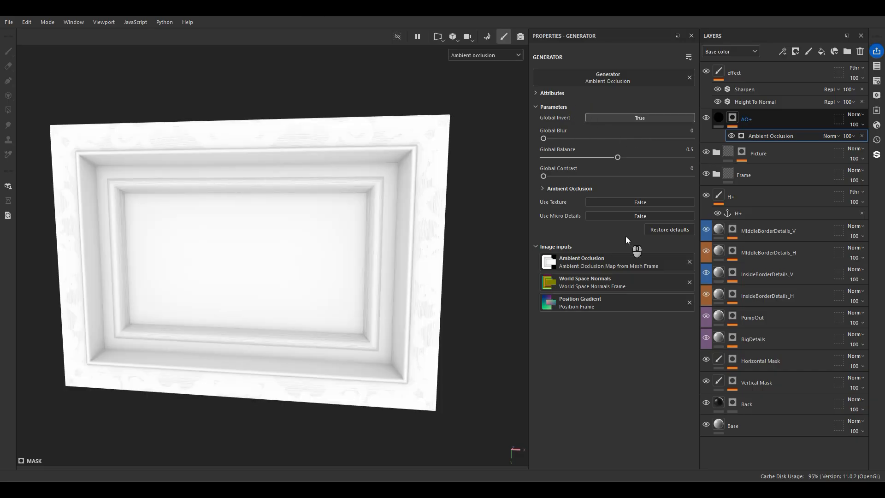
Enable Use Micro Details in the Ambient Occlusion generator and source Micro Height from anchor point H+, referencing the Height channel
left_click(602, 216)
left_click(604, 312)
left_click(668, 320)
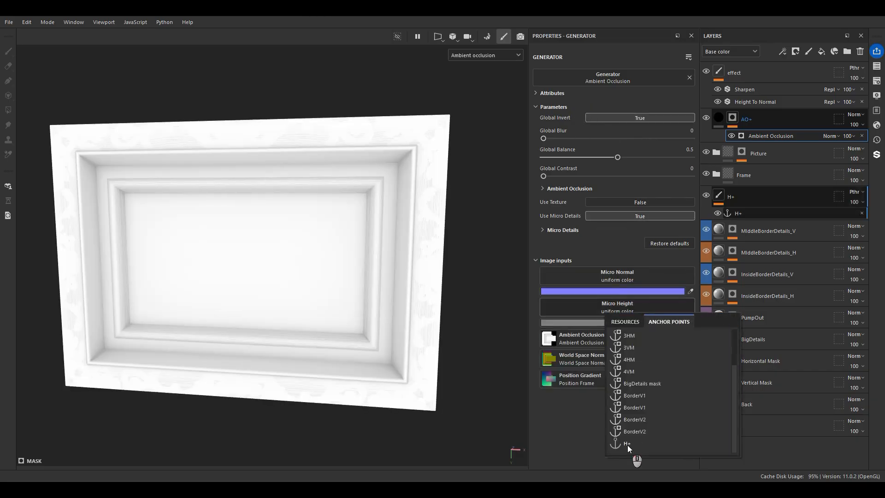
left_click(627, 445)
left_click(642, 327)
left_click(639, 358)
Set the generator's micro detail AO Radius to 0.27 and AO Depth to 0.21, checking the occlusion on the frame
left_click(562, 230)
left_click(579, 294)
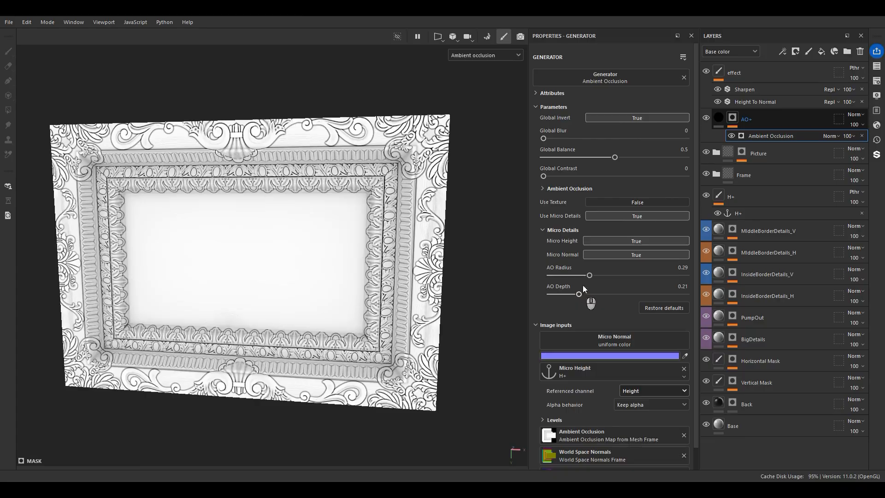
mouse_move(590, 275)
left_mouse_down()
mouse_move(570, 278)
mouse_move(587, 279)
left_mouse_up()
left_click_drag(372, 261, 380, 260, "alt+shift")
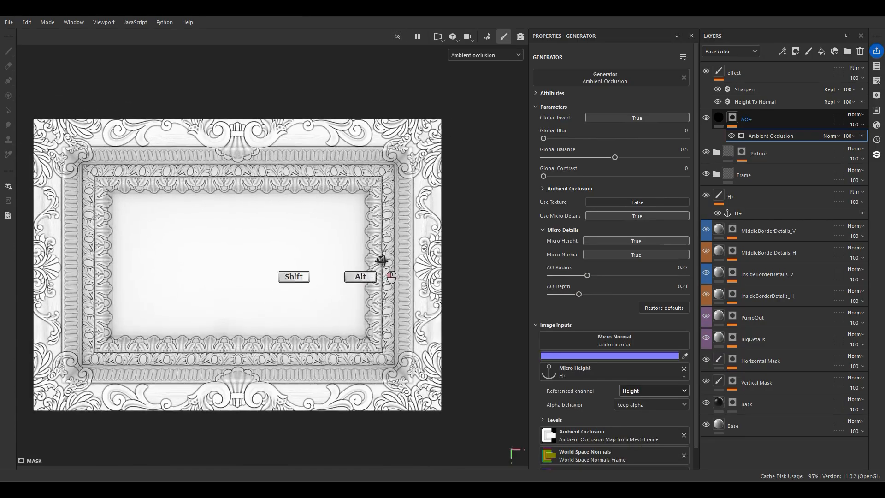
middle_click_drag(258, 69, 288, 154, "alt")
right_click_drag(288, 154, 336, 276, "alt")
Show the full material on the frame again, look it over and start the texture export
left_click(721, 120)
key("m")
middle_click_drag(335, 277, 355, 205, "alt")
right_click_drag(356, 205, 343, 198, "alt")
left_click_drag(344, 198, 277, 326, "alt")
scroll(400, 346, "up", 5)
right_click_drag(277, 326, 342, 263, "alt")
left_click(876, 52)
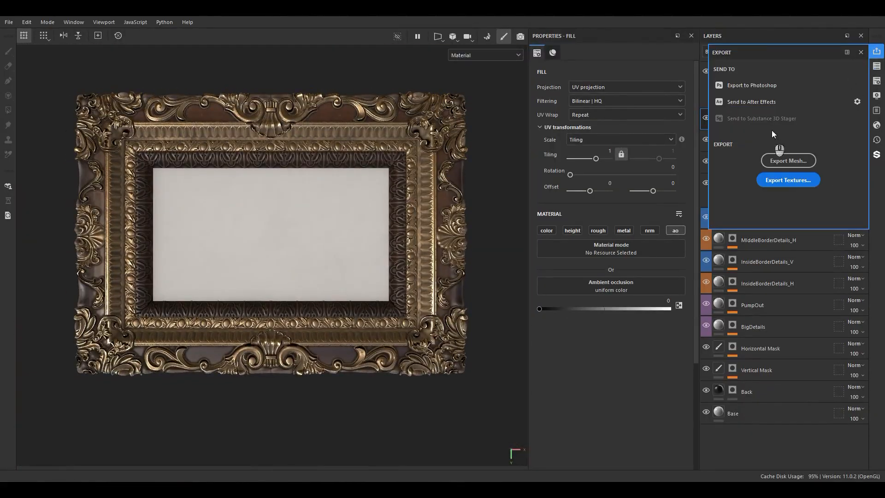
left_click(781, 183)
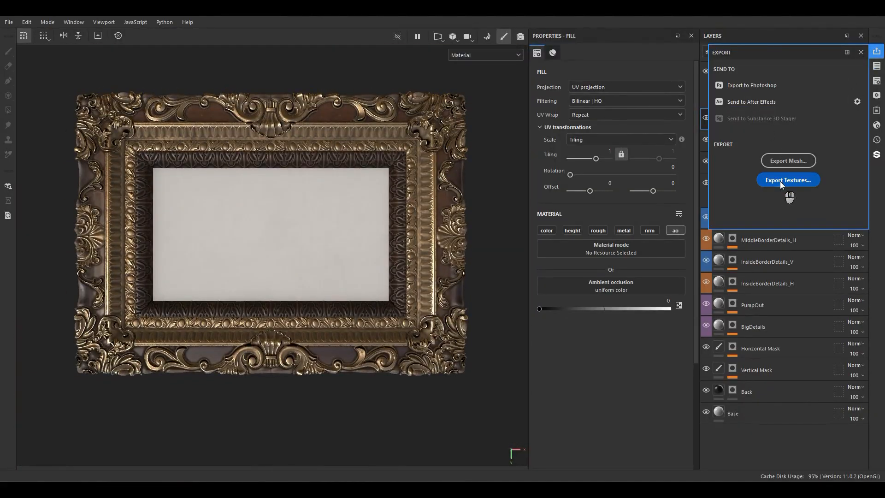
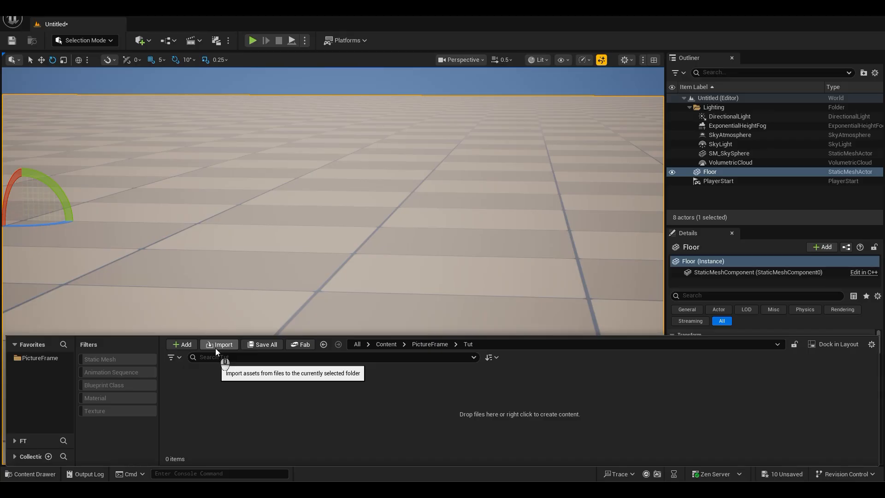
In Unreal Editor, import the Frame_BC, Frame_H, Frame_N and Frame_ORME TGA textures into the Tut folder, and disable sRGB on Frame_ORME
left_click(220, 344)
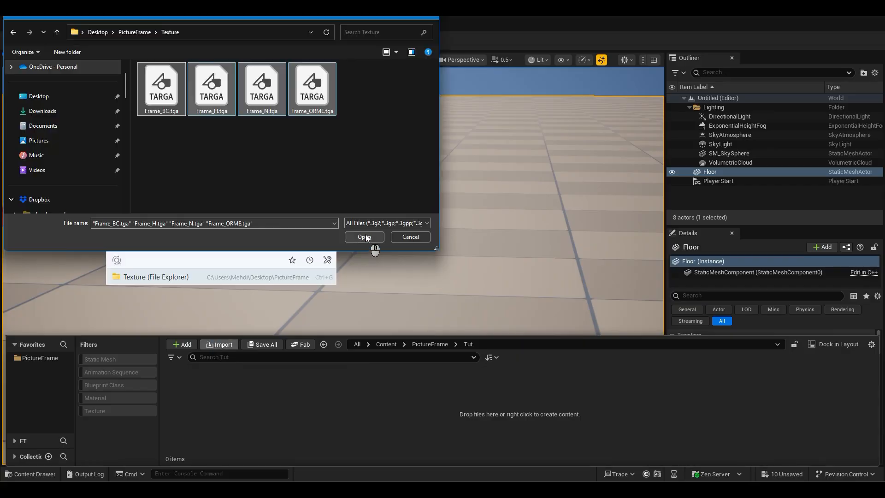
left_click(367, 238)
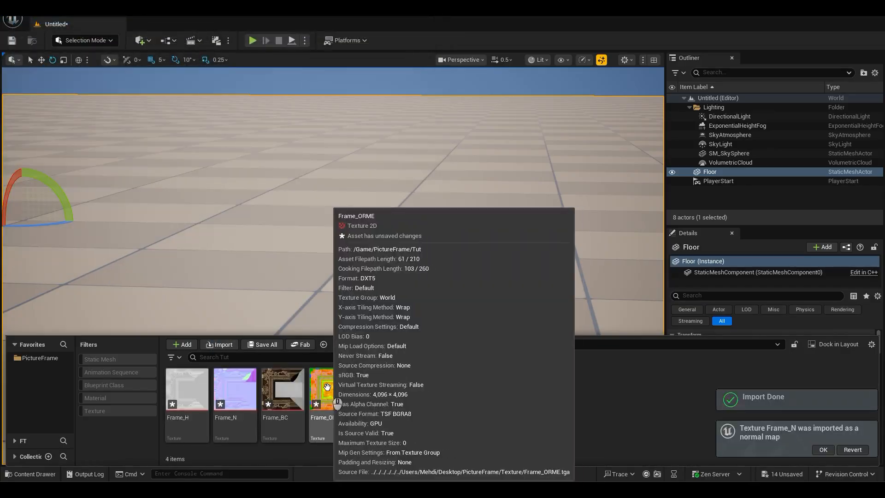
left_click(336, 391)
double_click(336, 390)
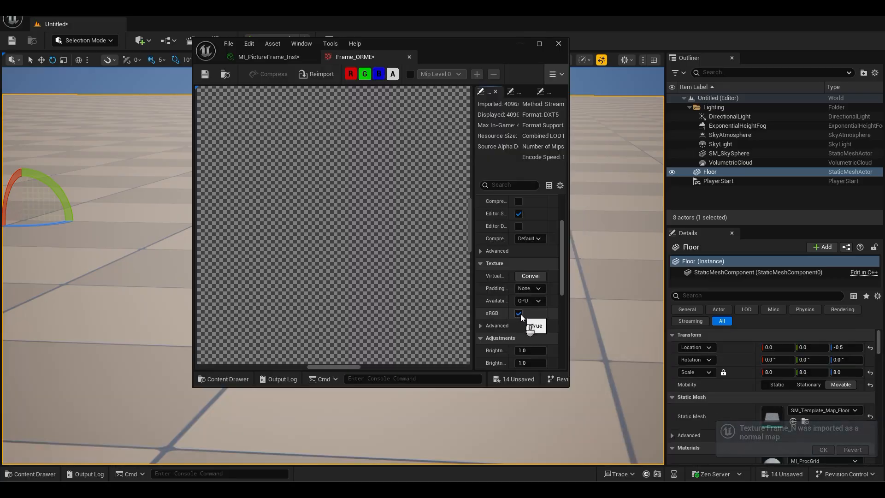
left_click(520, 314)
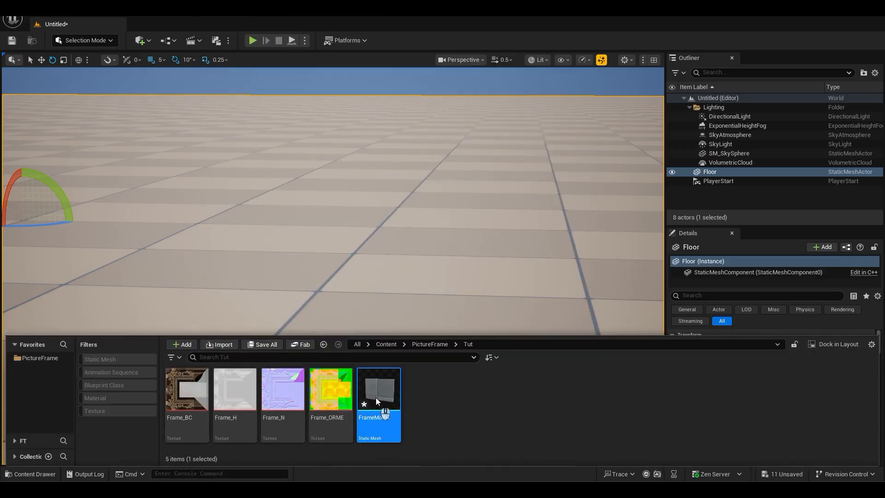
Check the Nanite settings of the FrameModel mesh and place the mesh in the level, viewed from the front
double_click(375, 398)
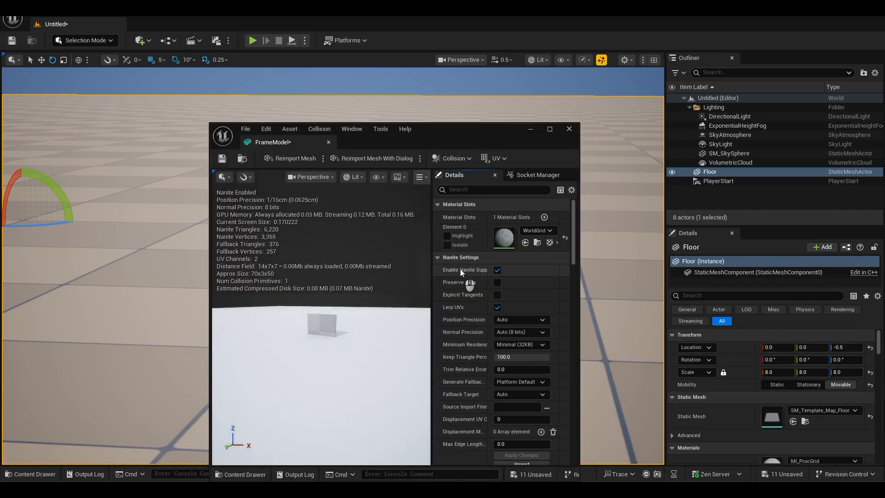
left_click(553, 131)
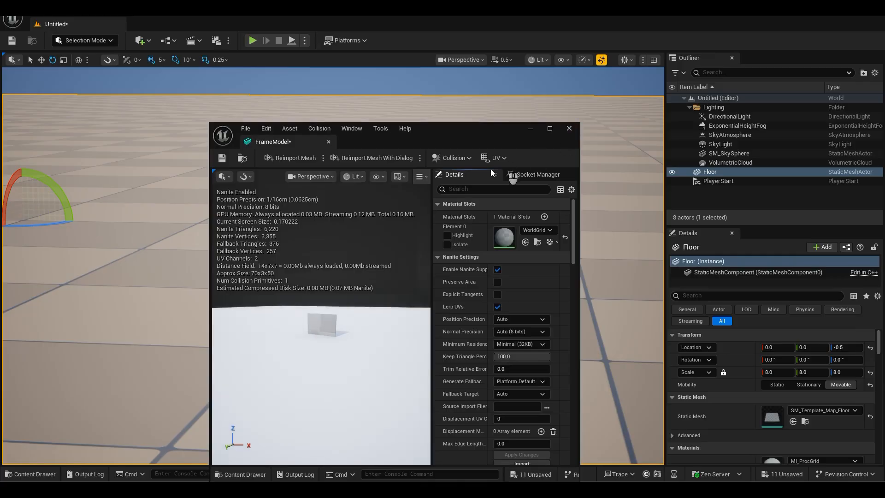
left_click(569, 128)
key("ctrl+space")
left_click_drag(406, 431, 69, 227)
key("f")
key("w")
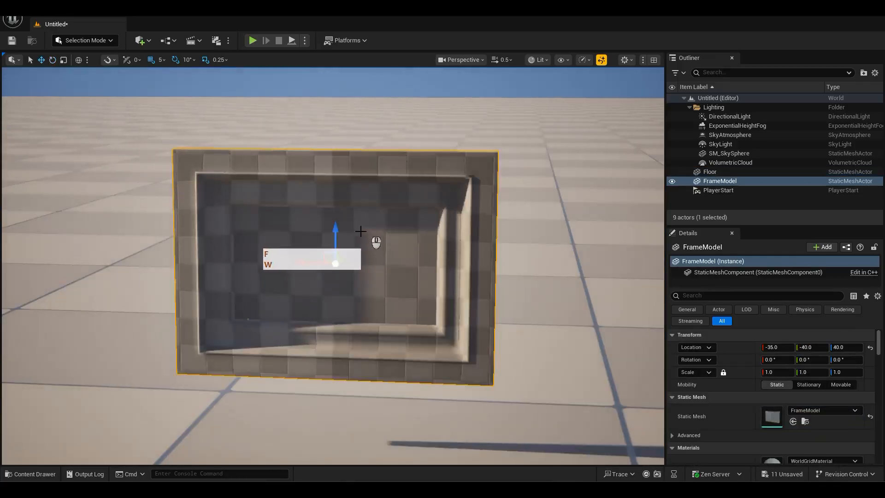
left_click_drag(325, 242, 341, 235, "alt")
Create a material named M_PictureFrame in the Tut folder
key("ctrl+space")
right_click(423, 401)
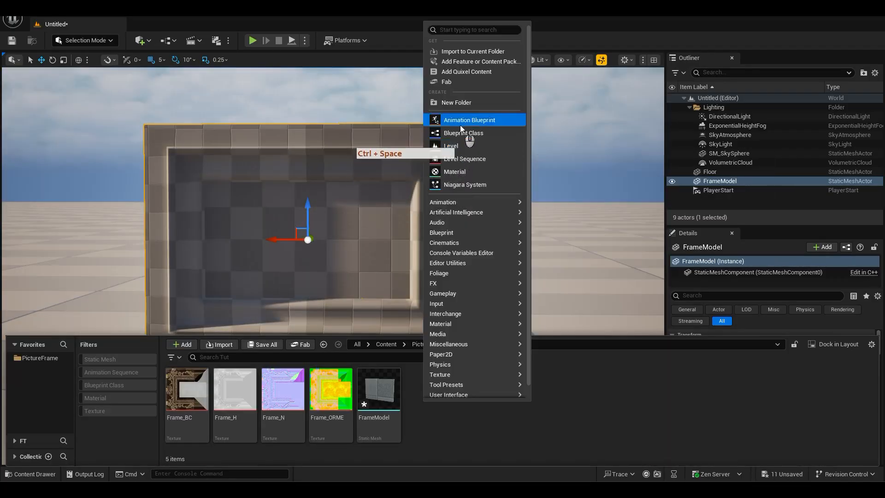
left_click(455, 172)
type("M_PictureFrame")
key("Return")
Create a material instance of M_PictureFrame named MI_Frame and assign it to the FrameModel mesh
right_click(426, 405)
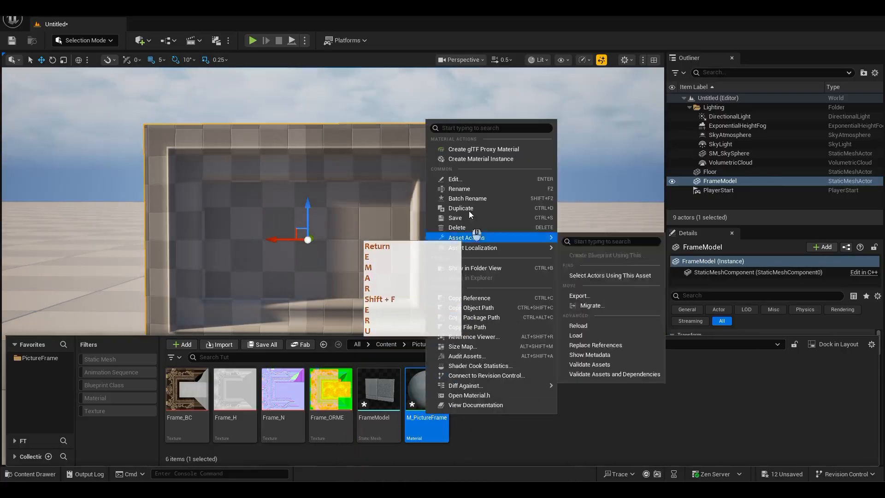
left_click(466, 160)
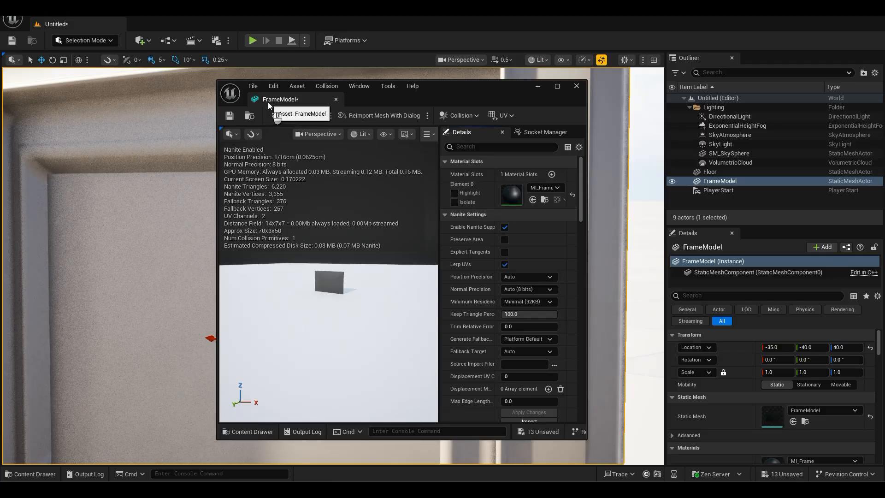
left_click(577, 86)
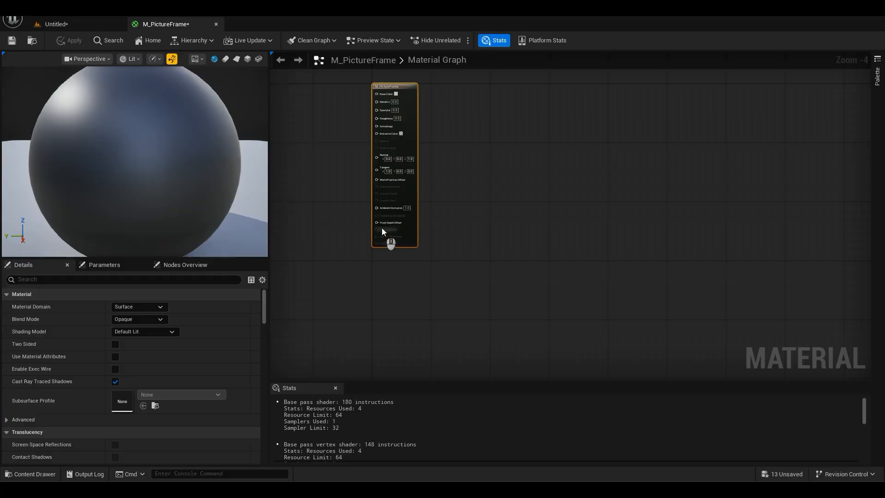
Make the M_PictureFrame material two-sided
right_click_drag(390, 241, 594, 292)
scroll(642, 247, "up", 2)
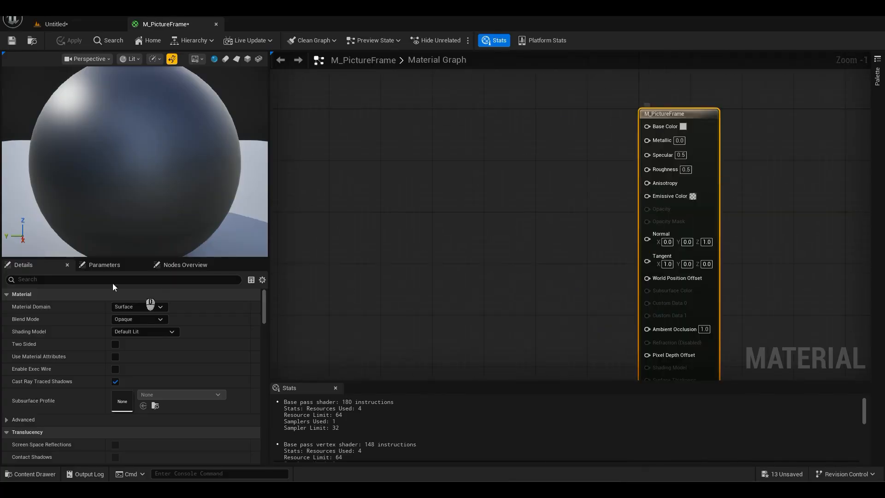
left_click(115, 344)
Add the four Frame textures to the material graph as texture samples and convert them all to parameters
key("ctrl+space")
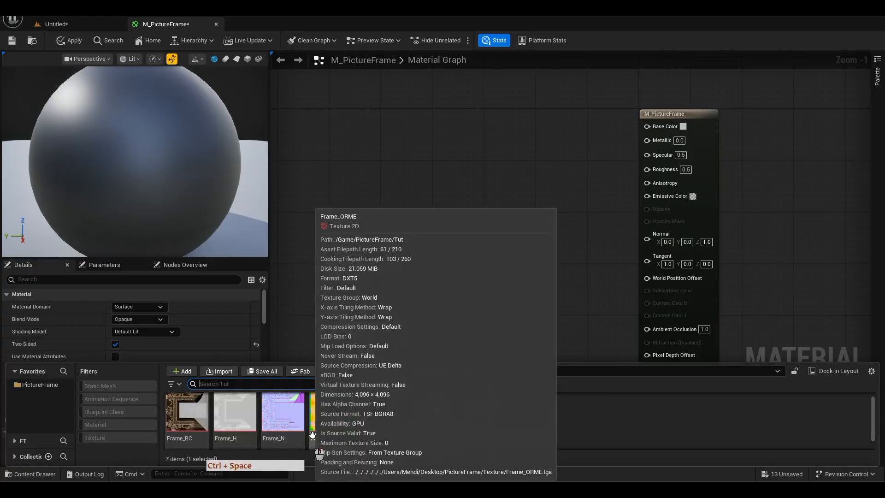
left_click(187, 412, "shift")
left_click_drag(194, 415, 374, 159)
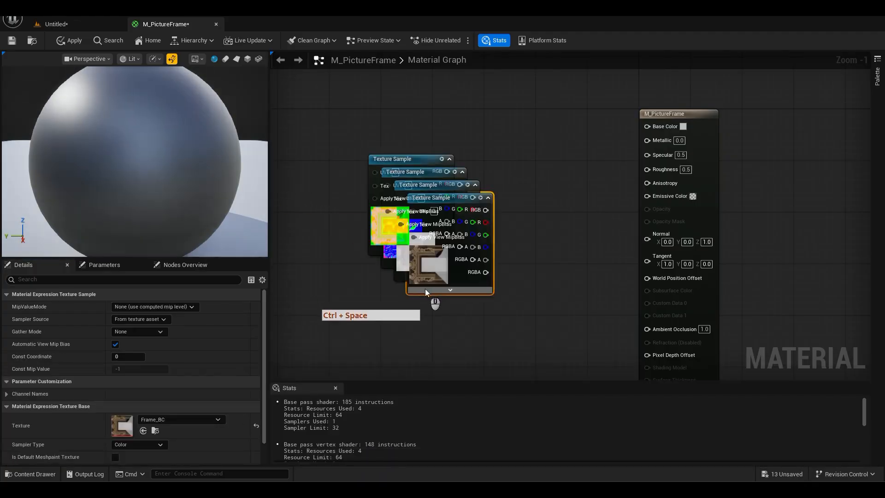
right_click(402, 162)
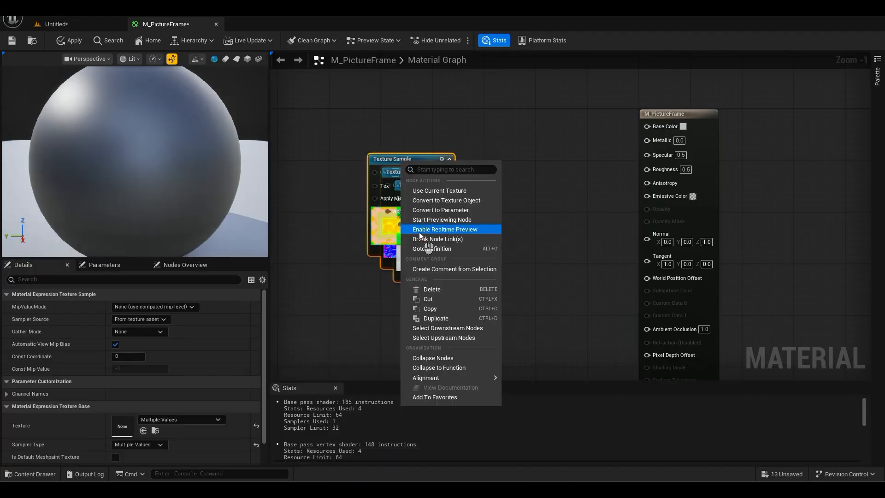
left_click(441, 210)
Spread out the texture parameter nodes and connect the normal map's RGB output to the material's Normal input
scroll(453, 242, "down", 3)
left_click_drag(418, 196, 376, 153)
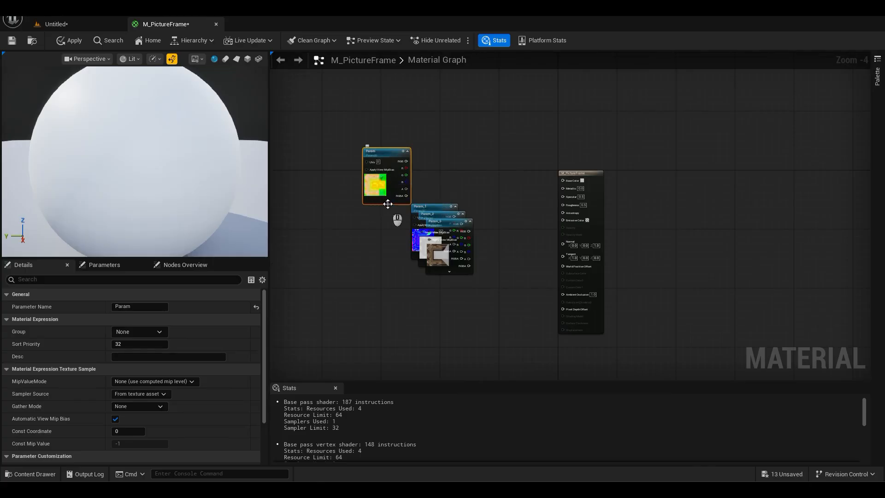
scroll(405, 211, "up", 3)
left_click_drag(444, 210, 469, 147)
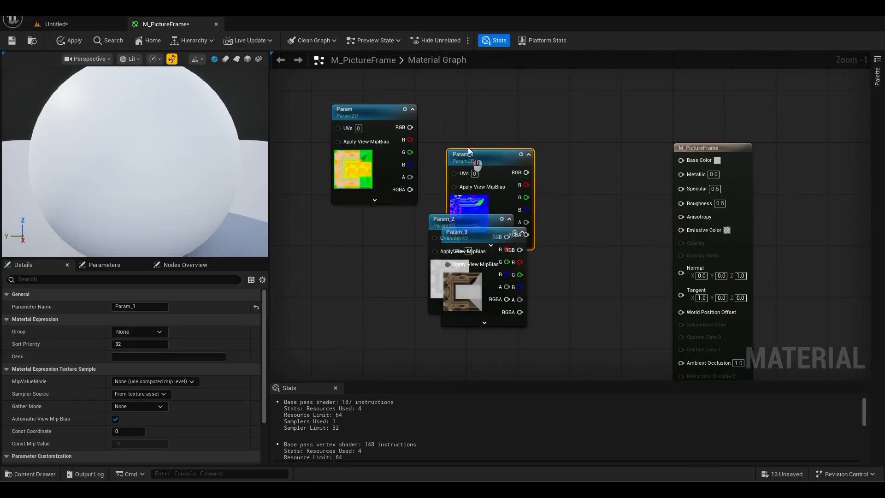
left_click_drag(520, 159, 682, 273)
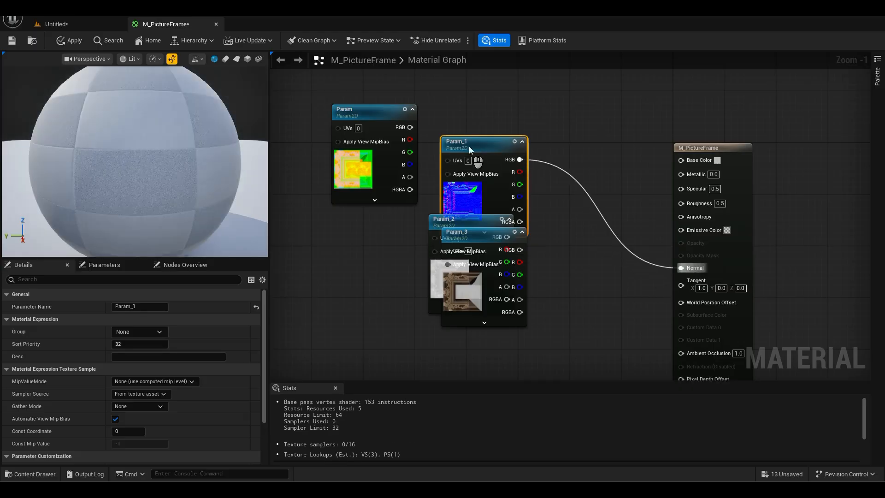
left_click_drag(468, 145, 331, 242)
Connect the base color texture to Base Color, and the ORME texture's R, G and B outputs to Ambient Occlusion, Roughness and Metallic
left_click_drag(487, 280, 495, 240)
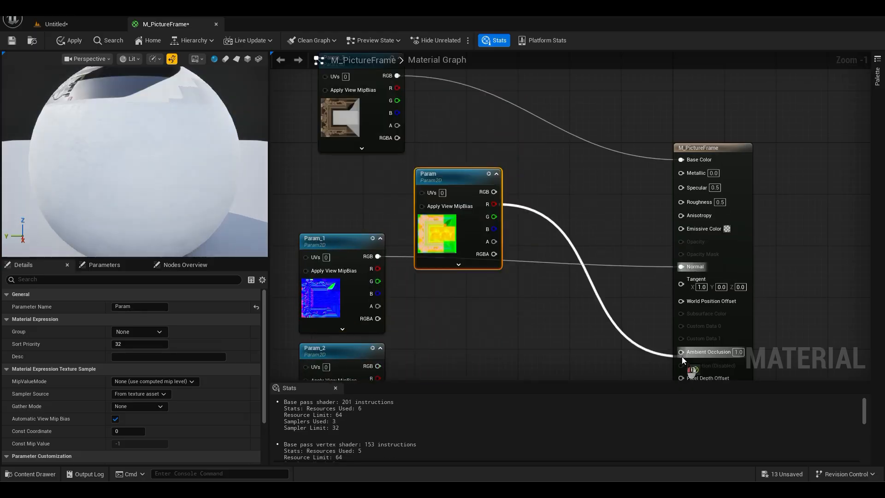
left_click_drag(494, 216, 681, 202)
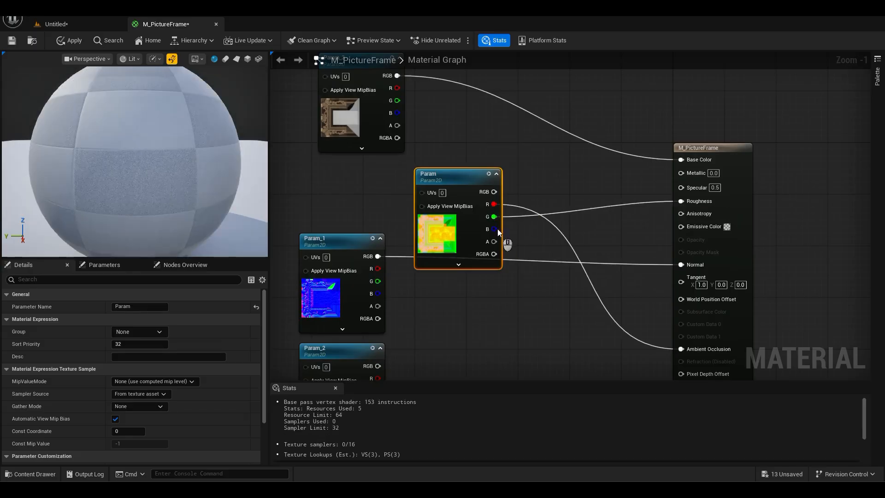
left_click_drag(494, 229, 681, 174)
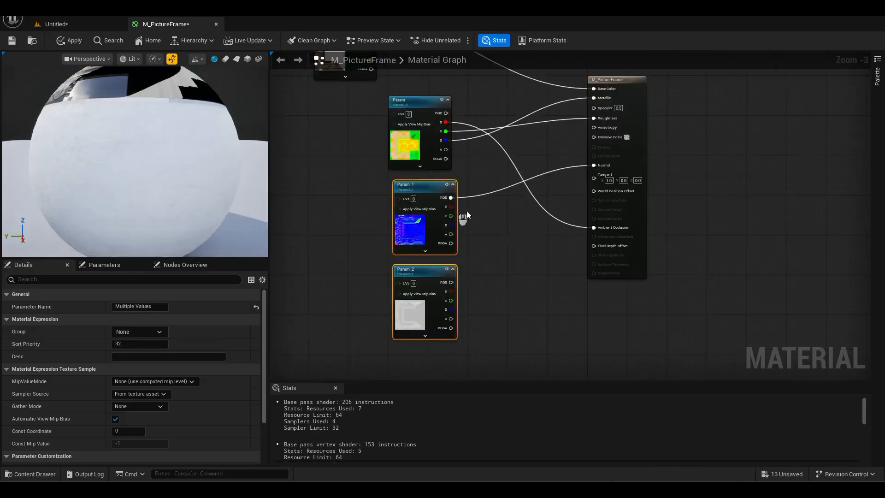
left_click(464, 215)
scroll(445, 286, "up", 3)
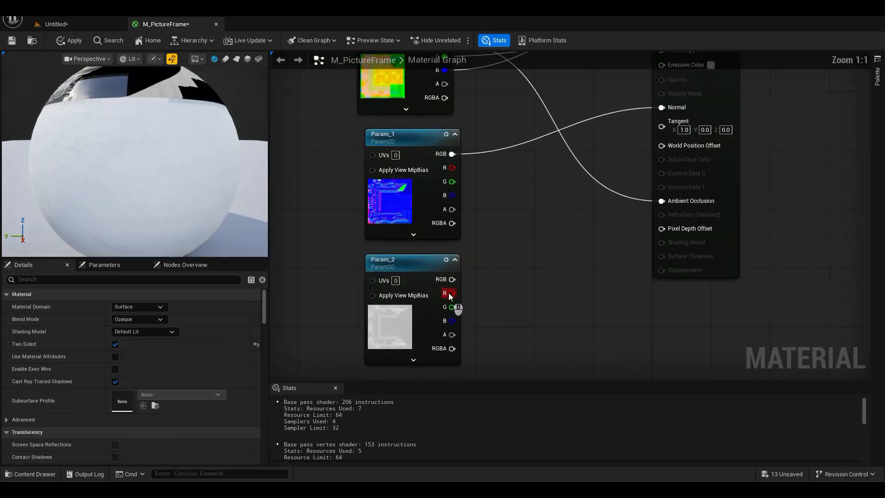
Connect the height texture's RGB output to the material's Displacement input and enable Nanite tessellation in the material's settings
left_click_drag(452, 279, 663, 276)
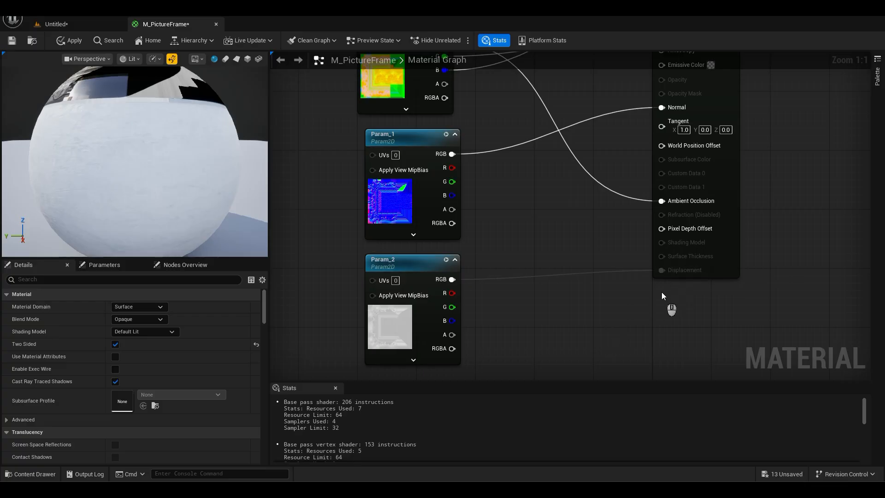
right_click_drag(593, 232, 589, 261)
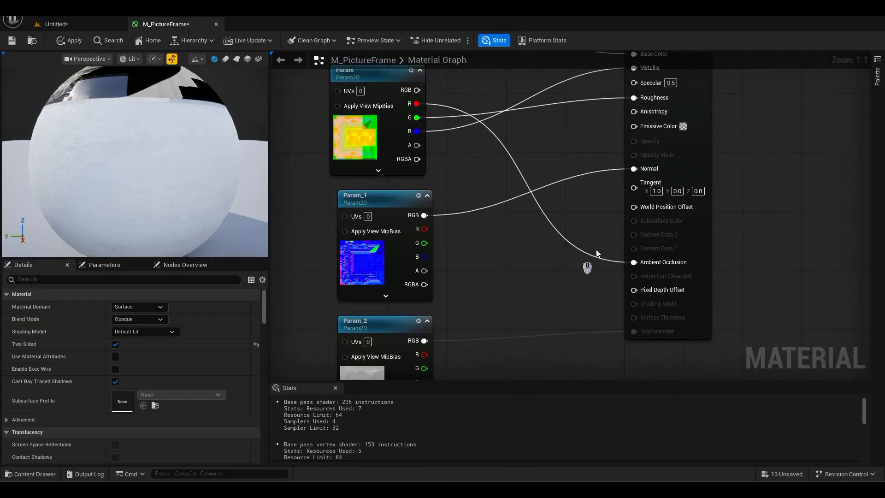
left_click(700, 134)
scroll(664, 236, "down", 1)
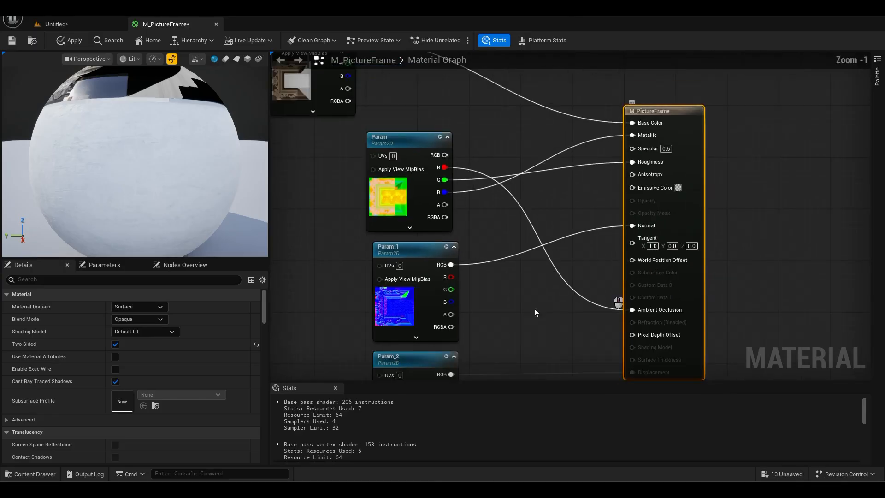
left_click(81, 371)
type("tess")
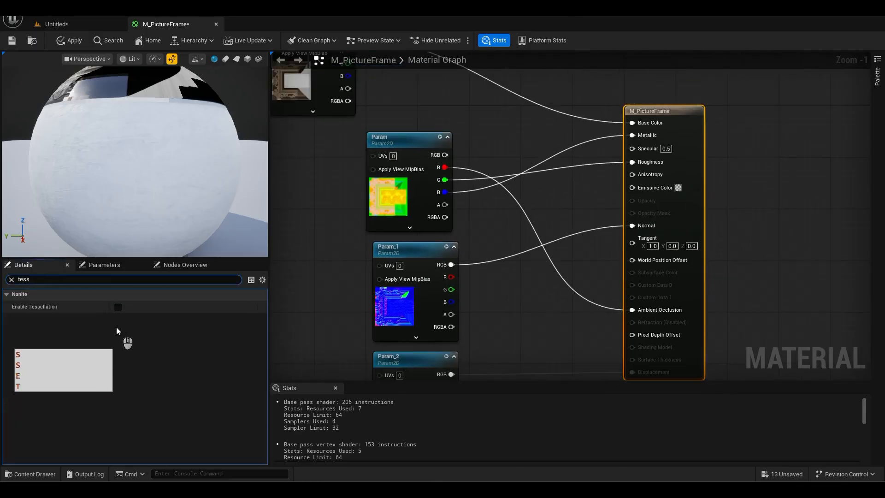
left_click(118, 307)
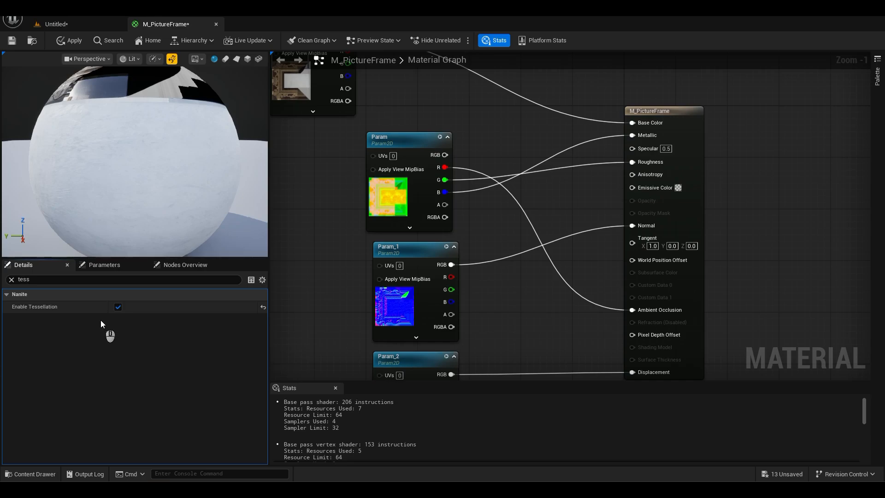
Save the material and line up the base color texture parameter above the other texture nodes
left_click(12, 41)
right_click_drag(283, 241, 334, 316)
left_click_drag(357, 149, 452, 152)
left_click(12, 280)
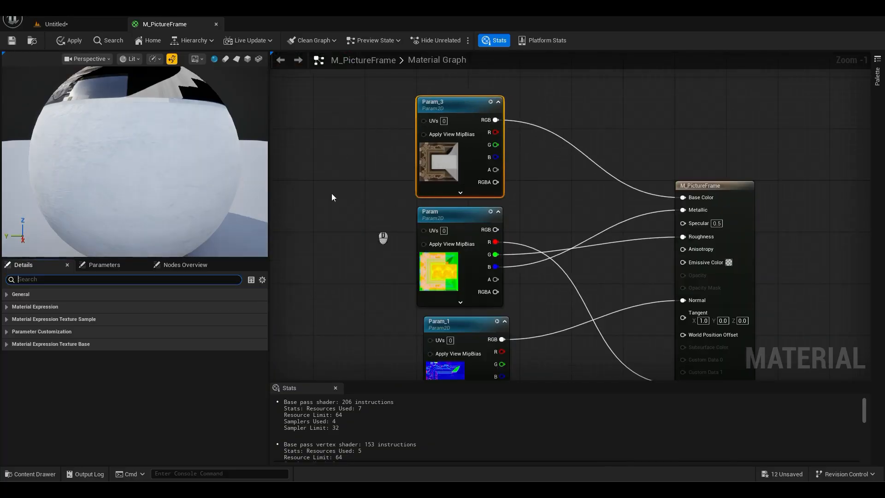
scroll(189, 168, "down", 5)
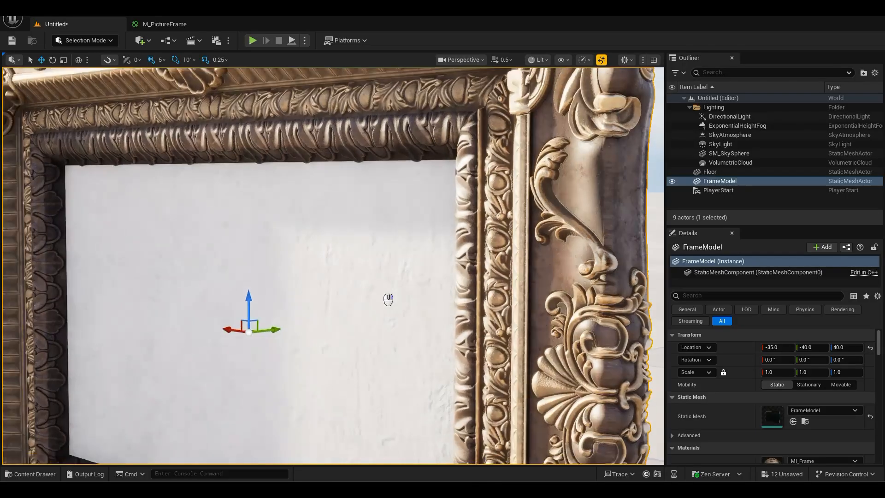
Examine the textured picture frame in the level viewport from the front, the side and close up
right_click(389, 297)
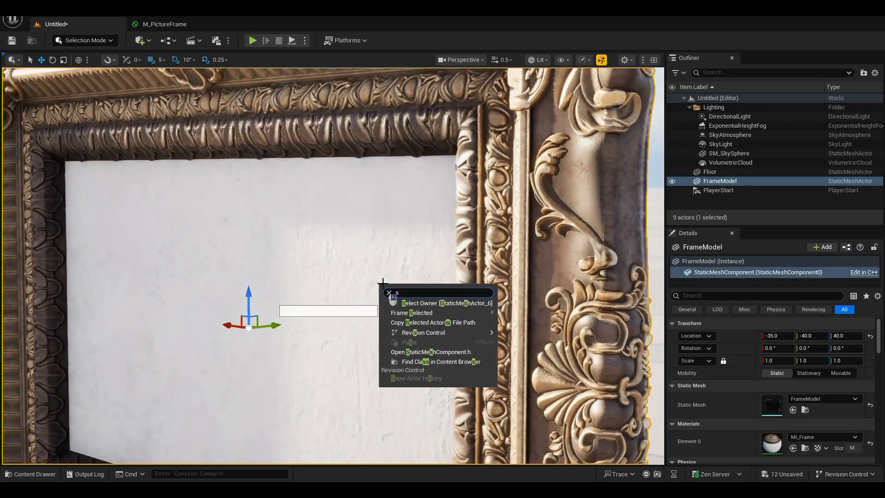
key("s")
right_click_drag(368, 289, 413, 271)
key("a")
key("w")
key("w")
key("w")
key("w")
right_click_drag(361, 226, 360, 227)
key("s")
key("w")
left_click_drag(361, 226, 549, 228, "alt")
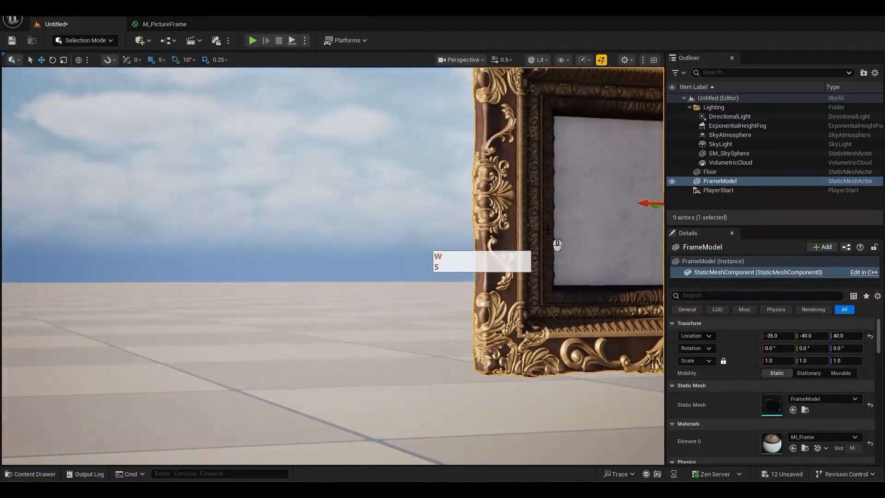
key("d")
mouse_move(549, 228)
right_mouse_down()
mouse_move(515, 224)
mouse_move(547, 229)
right_mouse_up()
key("d")
key("s")
key("d")
key("w")
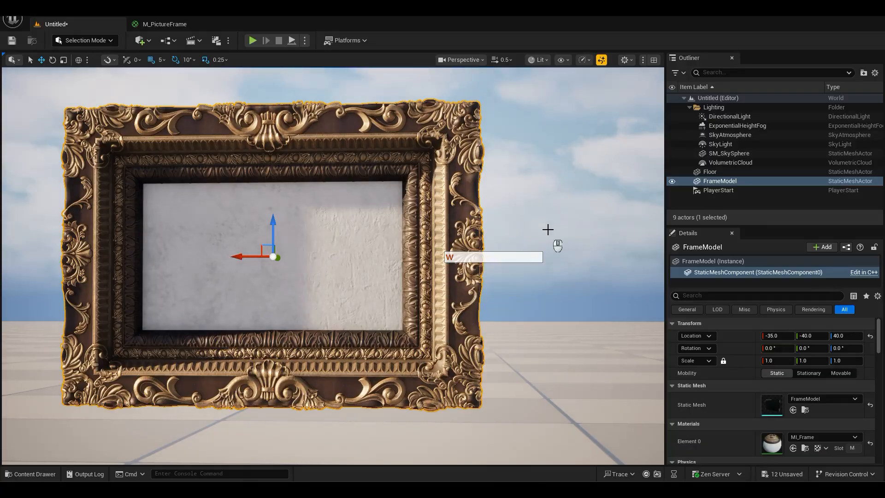
scroll(548, 229, "up", 5)
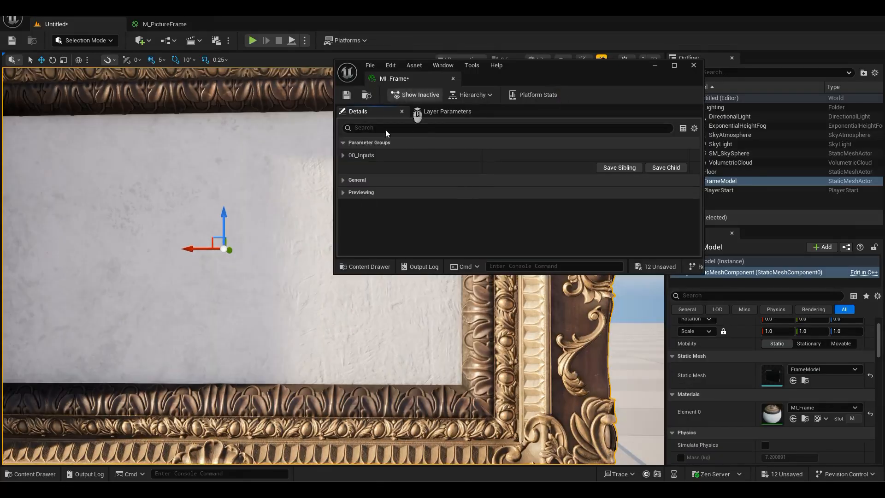
Enable the Displacement Scaling override in the MI_Frame material instance and open its Magnitude for editing, keeping the frame in view
left_click_drag(335, 277, 406, 438)
left_click(414, 180)
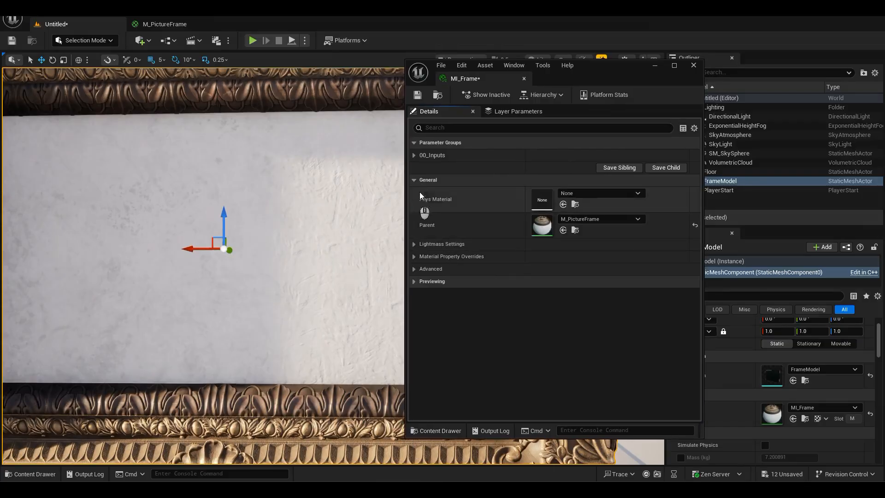
left_click(414, 256)
scroll(444, 204, "down", 3)
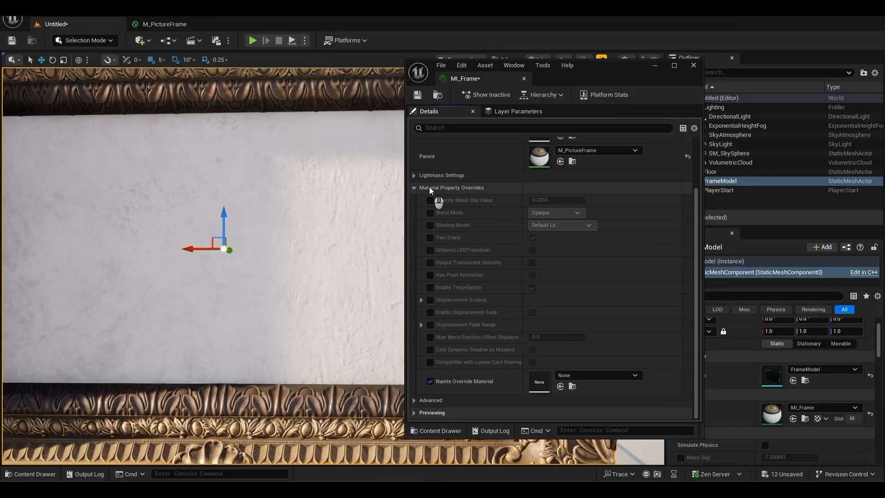
left_click(430, 299)
left_click(421, 299)
left_click(548, 312)
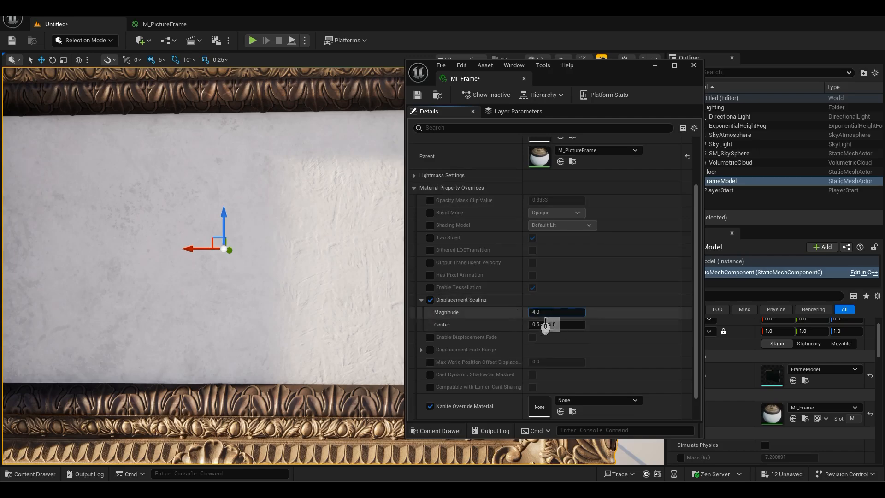
left_click_drag(611, 72, 852, 84)
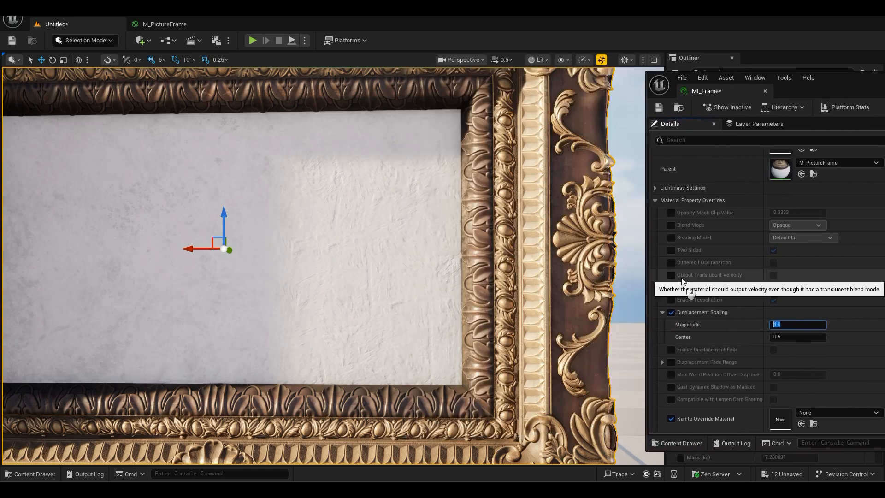
Try displacement magnitudes of 0 and 10 on the frame's material instance
type("00")
key("Return")
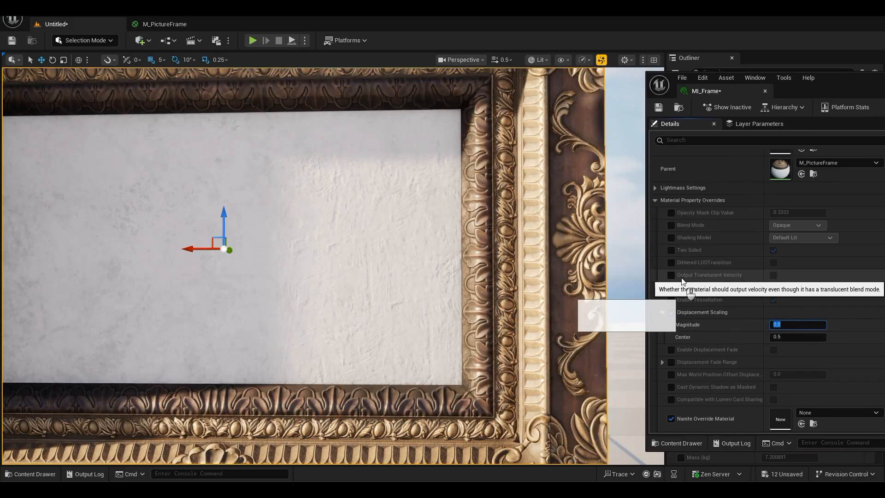
type("10")
key("Return")
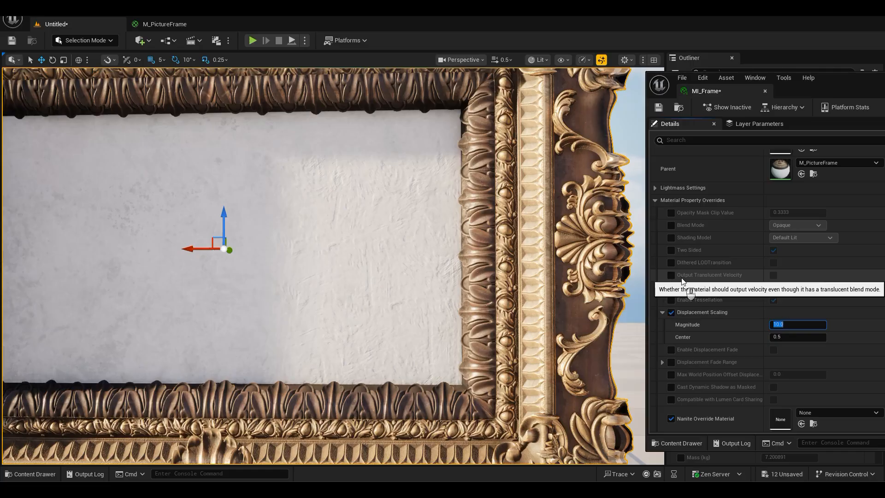
Set the displacement magnitude to 3 and inspect the frame's relief from different viewing angles
type("3")
key("Return")
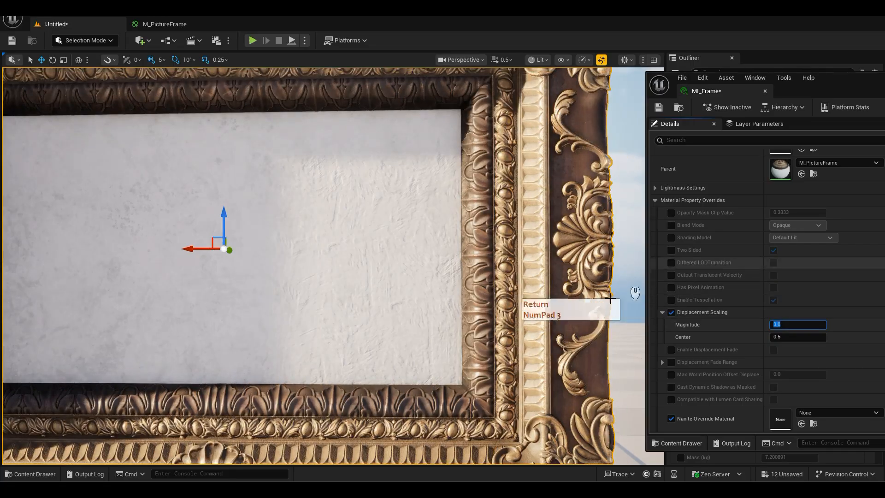
left_click_drag(843, 87, 771, 108)
scroll(437, 303, "up", 3)
left_click(332, 272)
right_click_drag(326, 262, 364, 233)
key("s")
key("w")
key("w")
key("s")
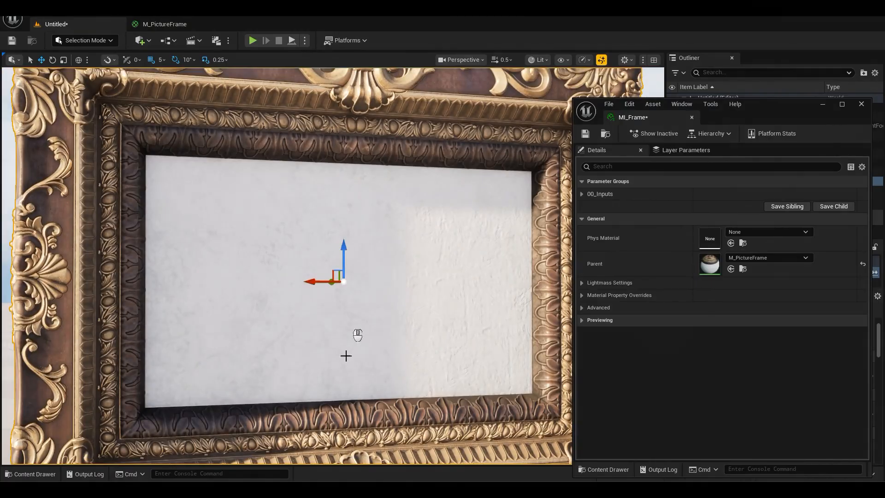
Switch to 3ds Max, add an Unwrap UVW modifier to the Frame object and open its UV editor
mouse_move(320, 487)
left_click(367, 446)
middle_click_drag(496, 295, 454, 285, "alt")
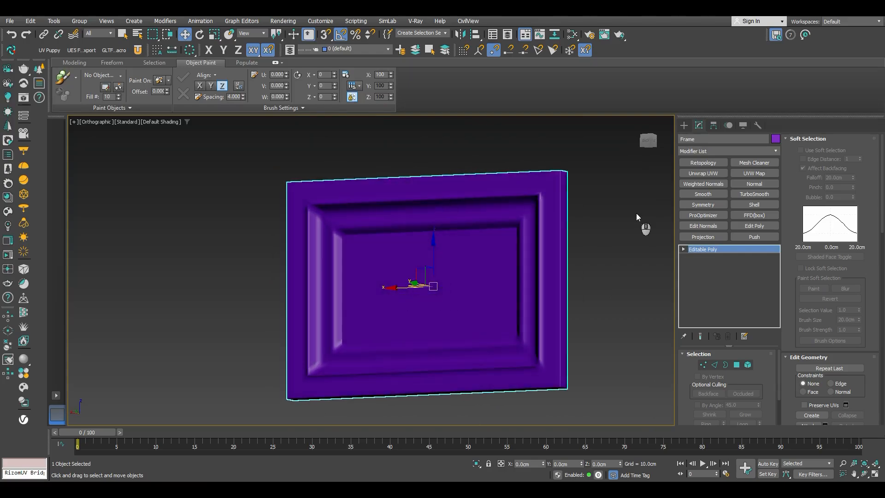
left_click(703, 173)
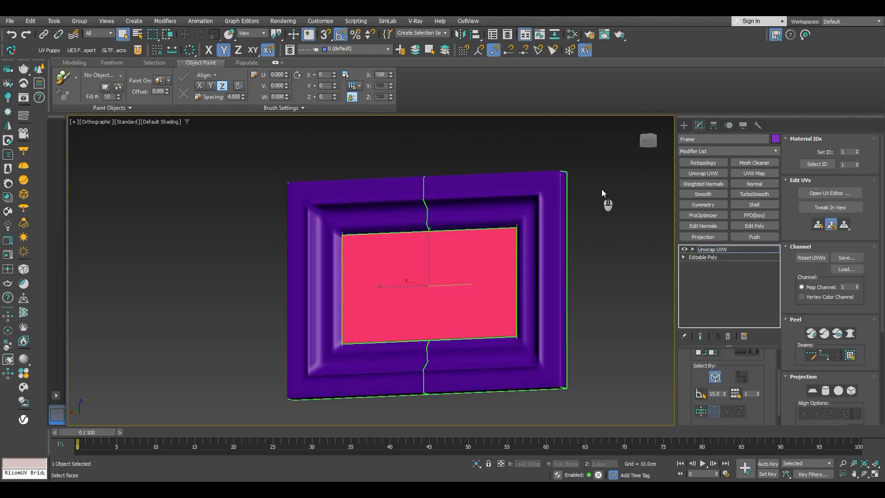
key("ctrl+e")
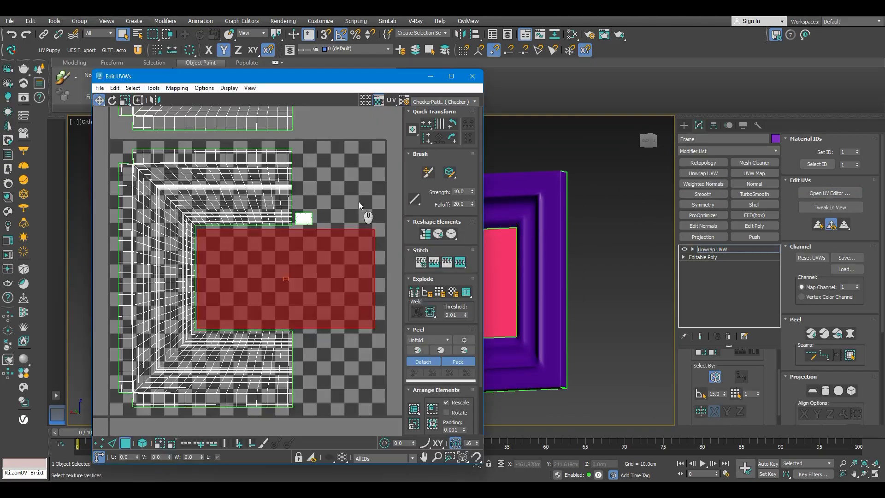
Examine how the picture face and the surrounding frame are laid out in UV map channels 1 and 2
left_click(359, 201)
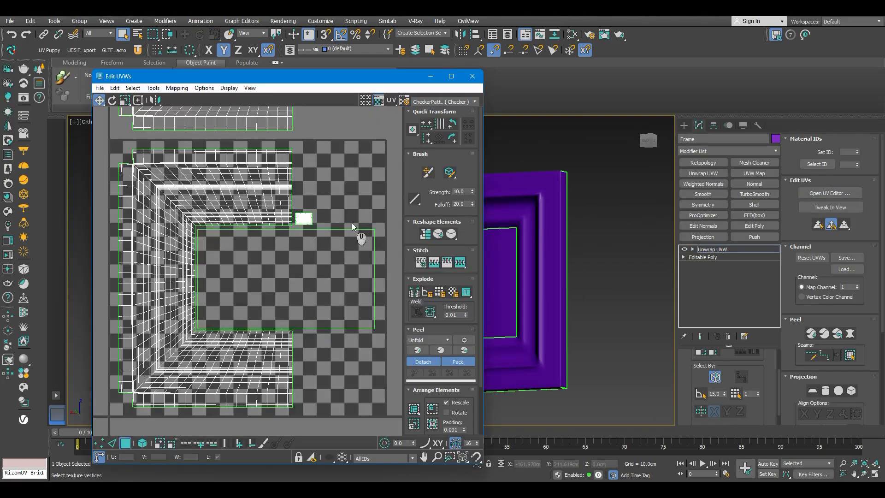
scroll(352, 222, "down", 2)
middle_click_drag(342, 188, 335, 267, "alt")
scroll(336, 265, "down", 3)
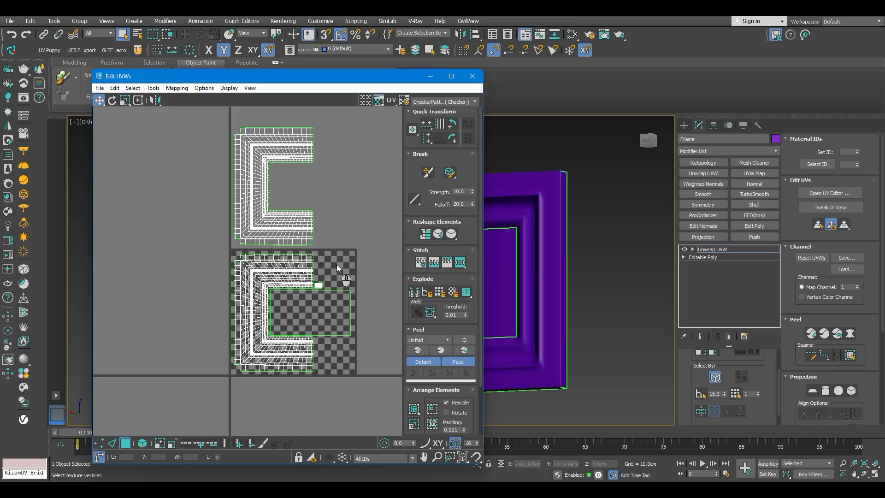
left_click(343, 298)
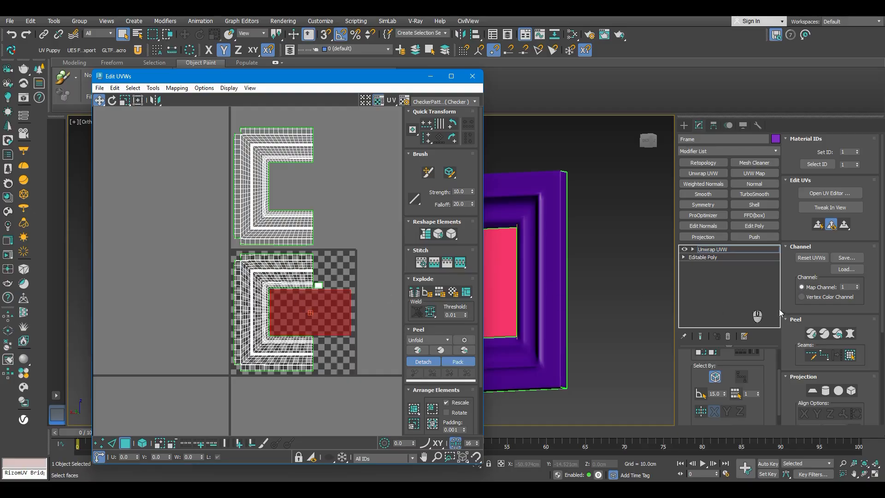
left_click(857, 285)
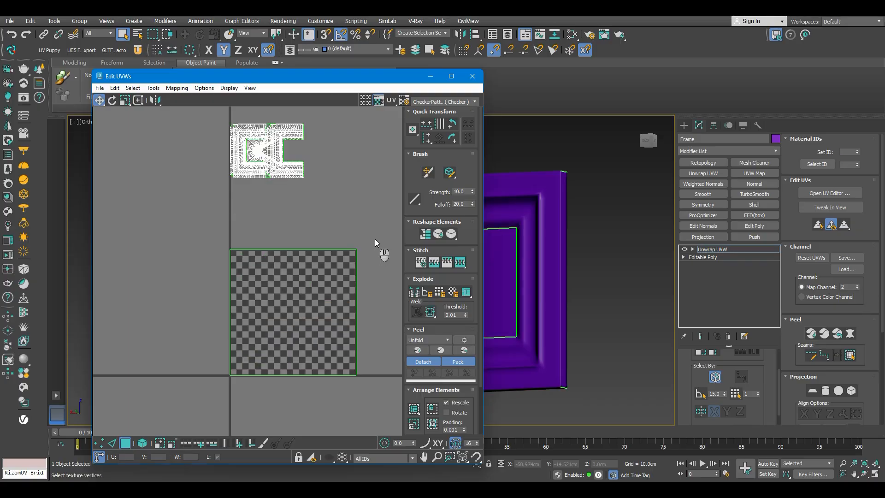
left_click_drag(387, 228, 214, 388)
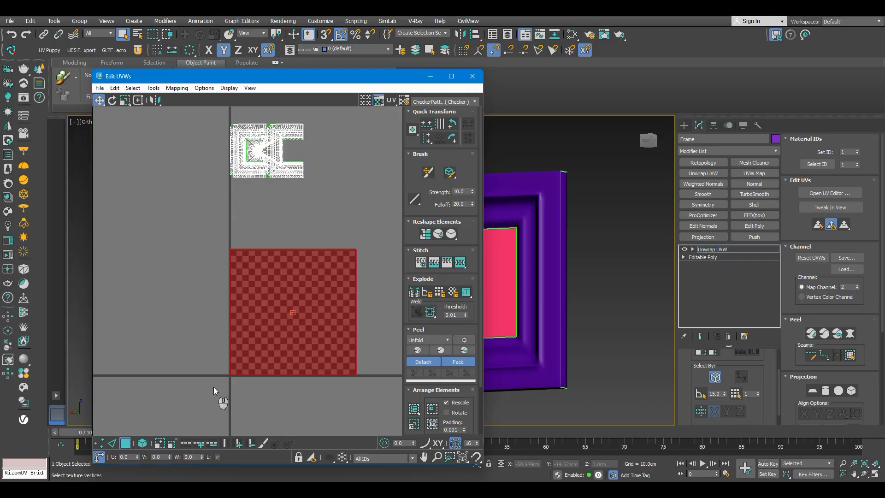
left_click_drag(364, 77, 209, 77)
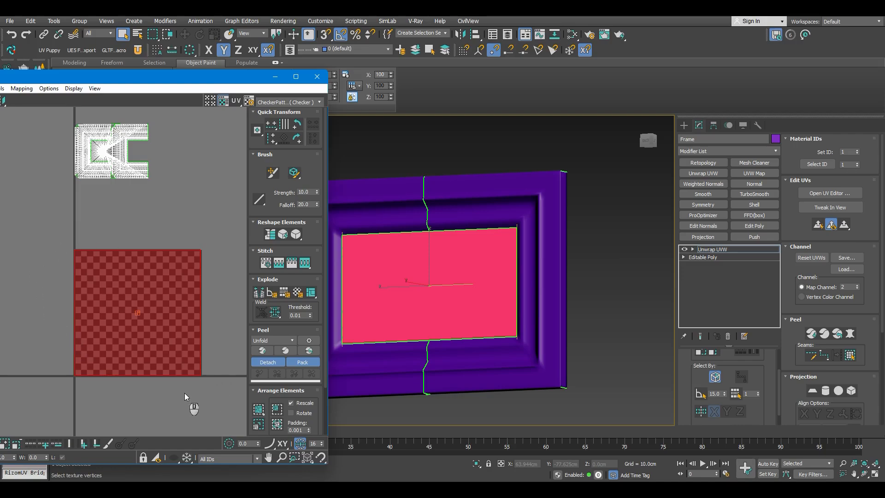
left_click_drag(71, 115, 178, 190)
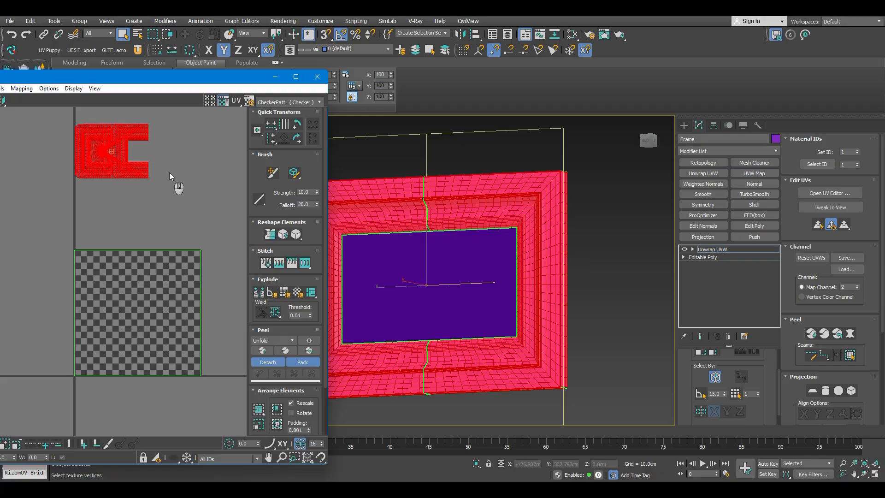
left_click(389, 290)
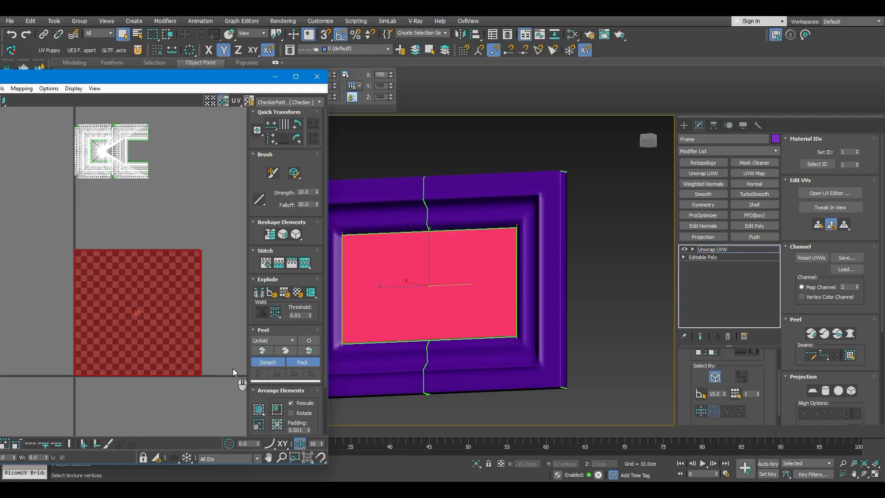
left_click(174, 307)
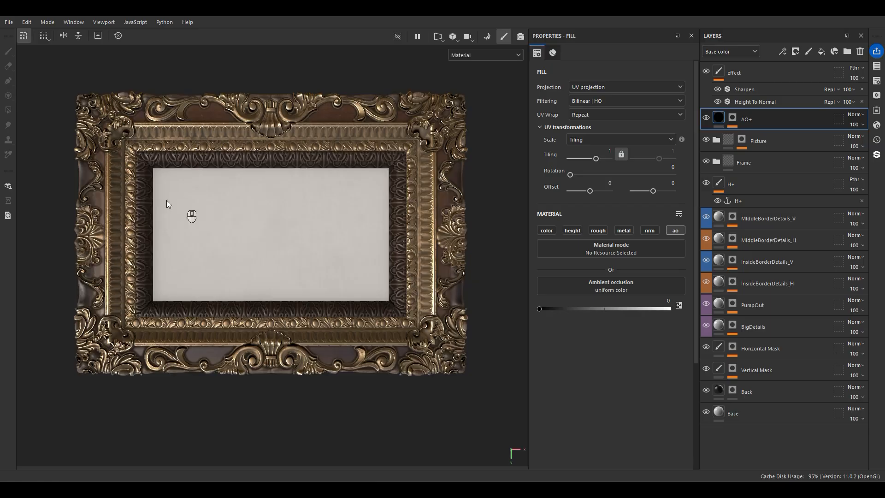
Switch to Substance 3D Painter, display the Picture folder's mask and export it to file as Mask.1001.png
mouse_move(165, 199)
left_mouse_down("alt")
mouse_move(274, 295)
mouse_move(347, 297)
left_mouse_up("alt")
left_click(741, 139, "alt")
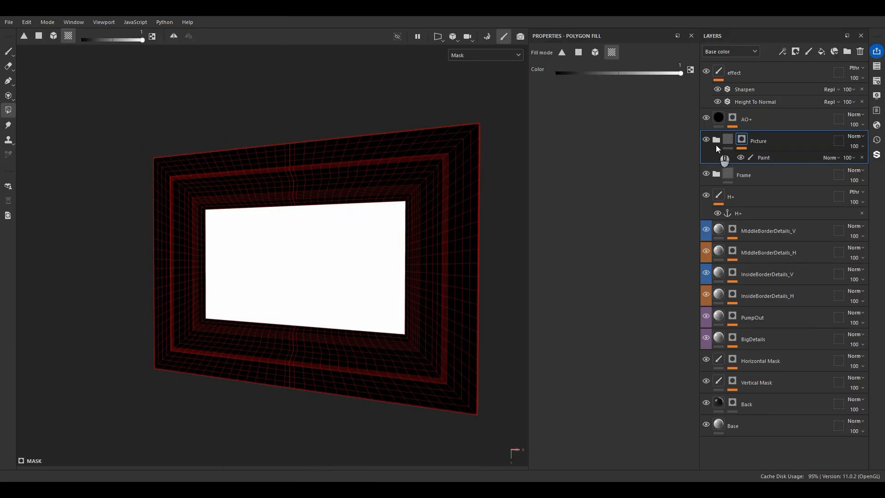
right_click(741, 142)
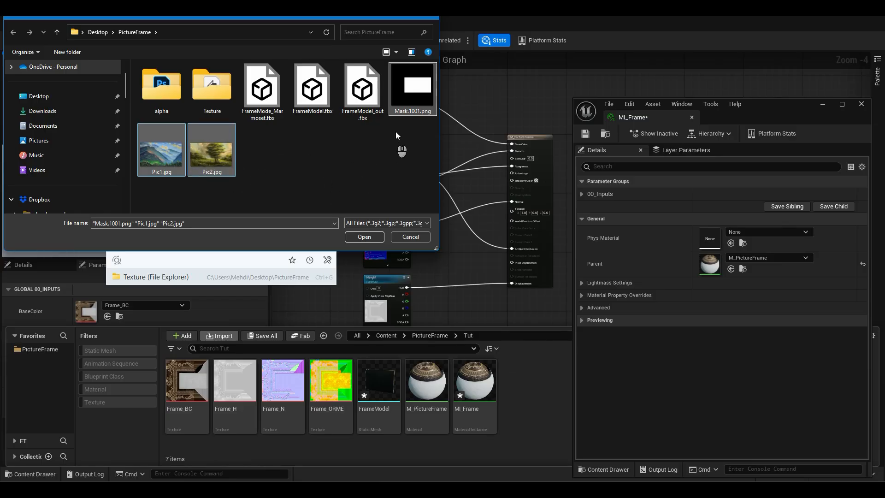
Import Mask.1001.png, Pic1.jpg and Pic2.jpg from the PictureFrame folder into the Tut content folder
left_click(396, 135)
left_click_drag(289, 183, 165, 143)
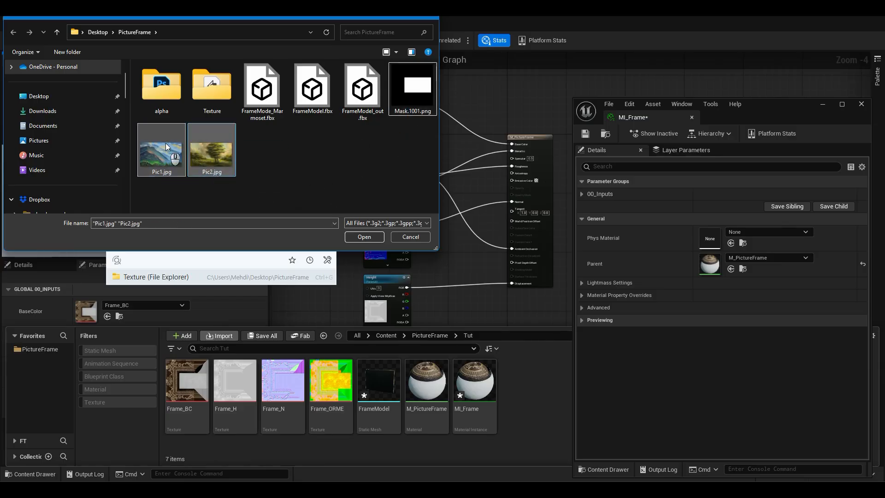
left_click(409, 93, "ctrl")
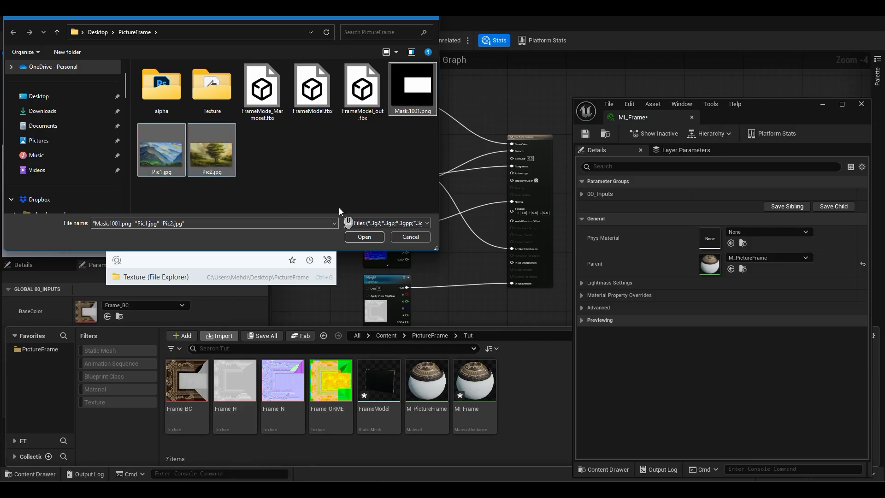
left_click(364, 237)
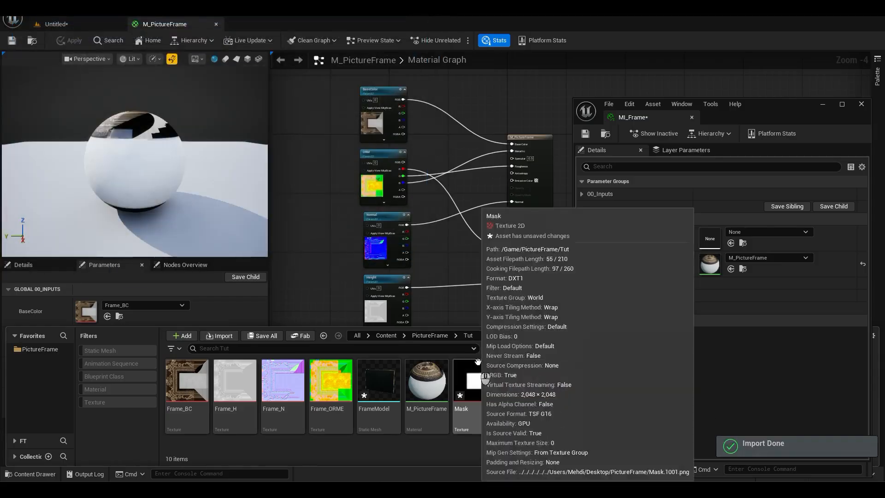
Move the material output node aside and add the Mask and Pic1 textures as Texture Sample nodes above BaseColor
right_click_drag(391, 187, 262, 262)
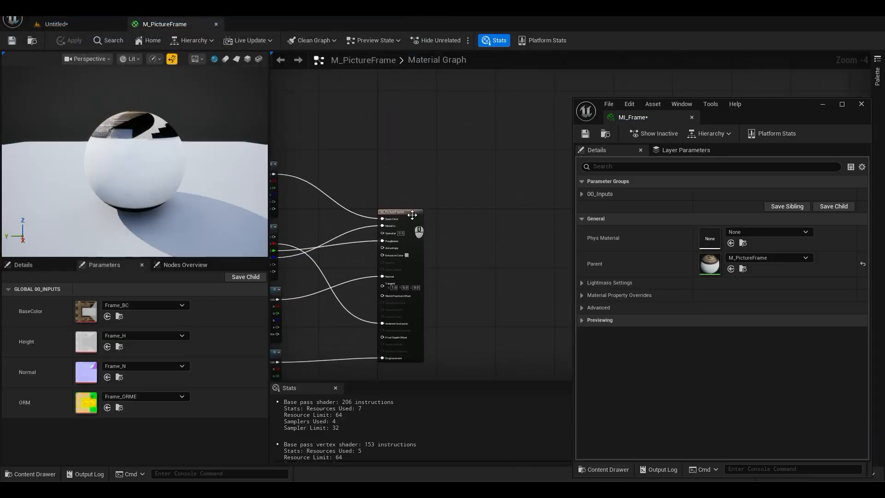
left_click_drag(413, 221, 495, 196)
right_click_drag(372, 165, 410, 246)
key("ctrl+space")
left_click_drag(475, 396, 293, 175)
scroll(304, 195, "up", 2)
scroll(304, 195, "up", 1)
key("ctrl+space")
left_click_drag(559, 387, 312, 83)
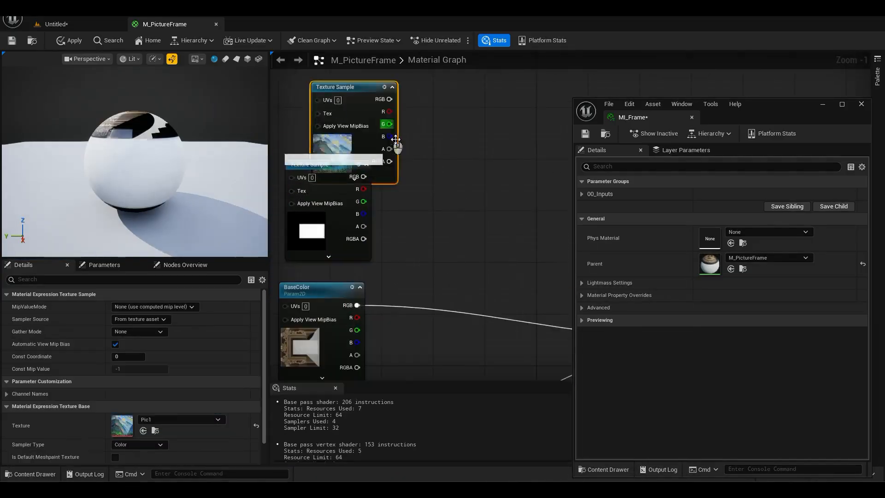
left_click_drag(368, 138, 342, 80)
Arrange the Pic1 and Mask texture samples in an aligned column, with Pic1 above Mask
right_click_drag(330, 156, 407, 180)
left_click(400, 186)
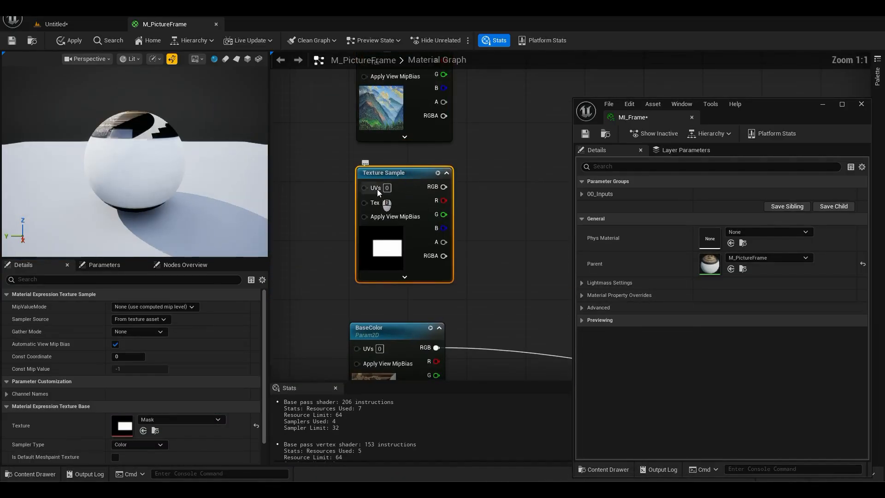
scroll(371, 205, "up", 1)
right_click_drag(371, 205, 380, 273)
left_click_drag(378, 298, 446, 249)
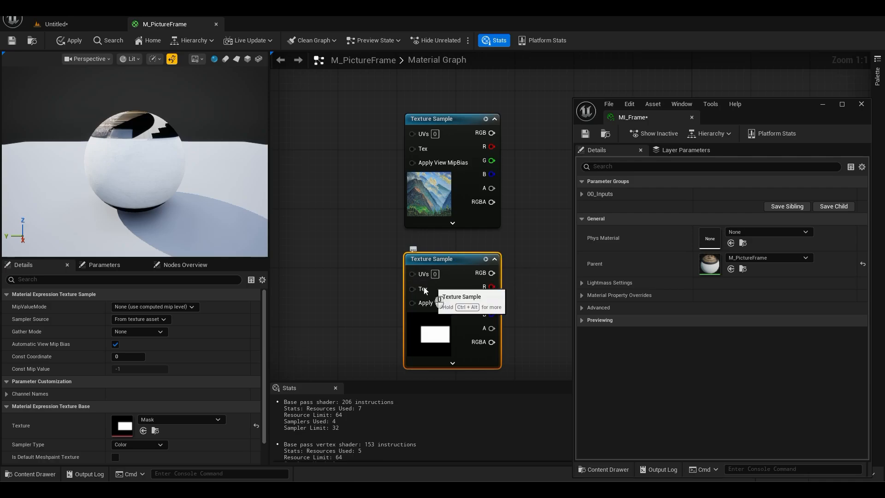
left_click_drag(371, 100, 518, 231)
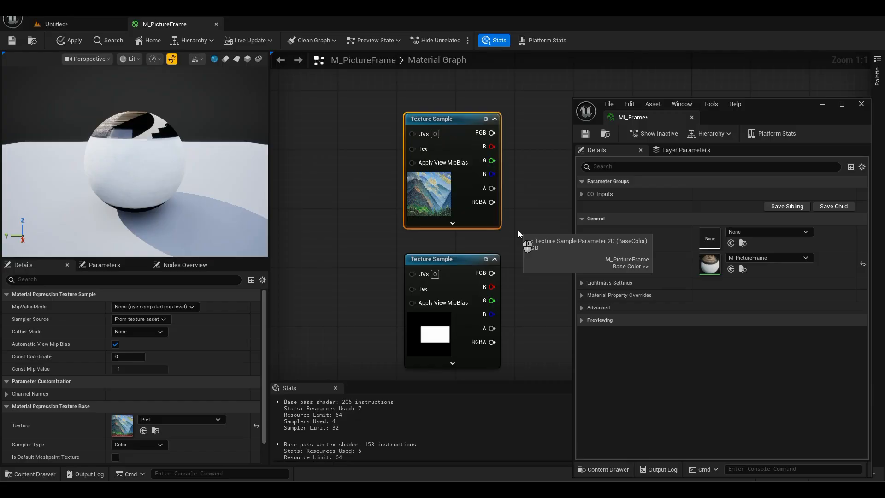
Add a TexCoord node ahead of the picture samples and set its coordinate index to 1
scroll(308, 193, "down", 1)
right_click_drag(308, 194, 525, 201)
scroll(524, 201, "down", 3)
right_click_drag(355, 205, 323, 194)
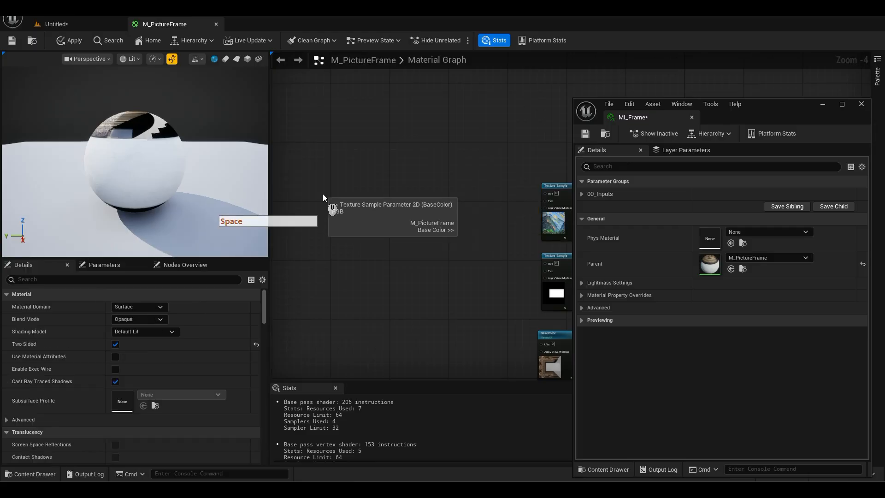
right_click(322, 194)
type("texcoord")
key("Return")
scroll(314, 195, "up", 4)
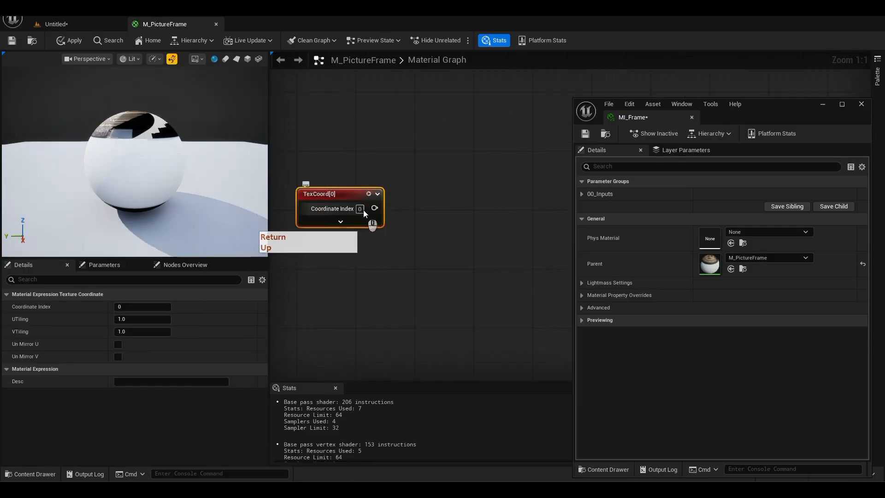
left_click(363, 209)
type("1")
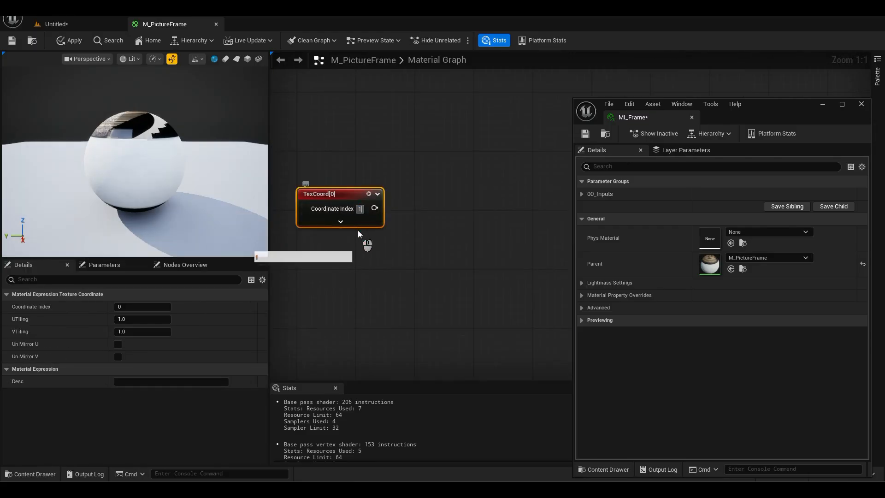
left_click(394, 234)
Add Multiply and Add nodes, chaining TexCoord into Multiply's A input and Multiply's result into Add's A input
scroll(356, 228, "down", 3)
left_click(353, 209)
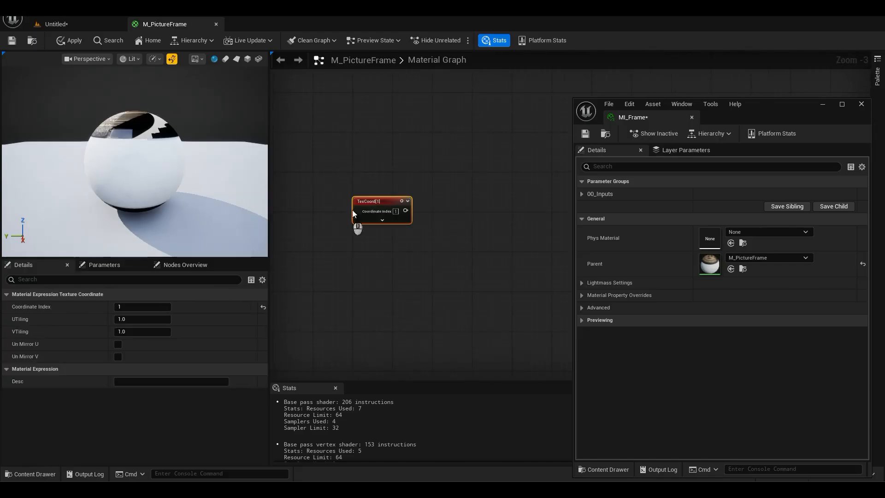
right_click_drag(431, 234, 339, 248)
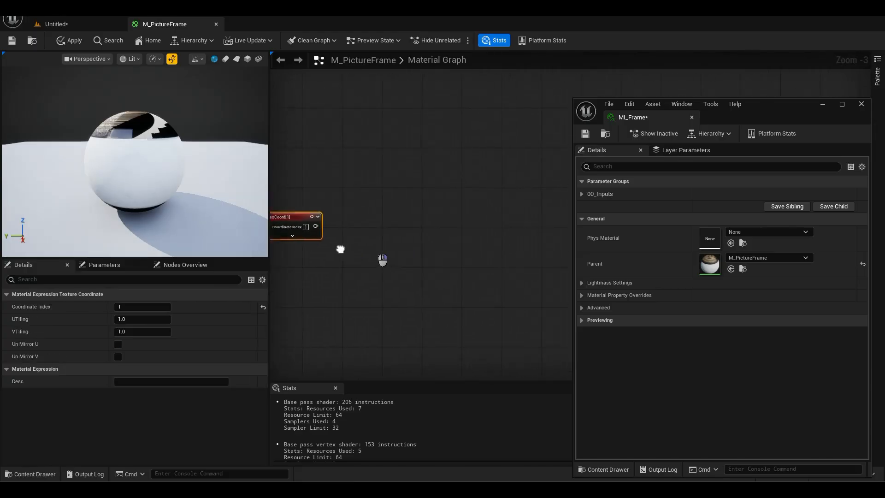
left_click(347, 238)
key("m")
left_click(361, 221)
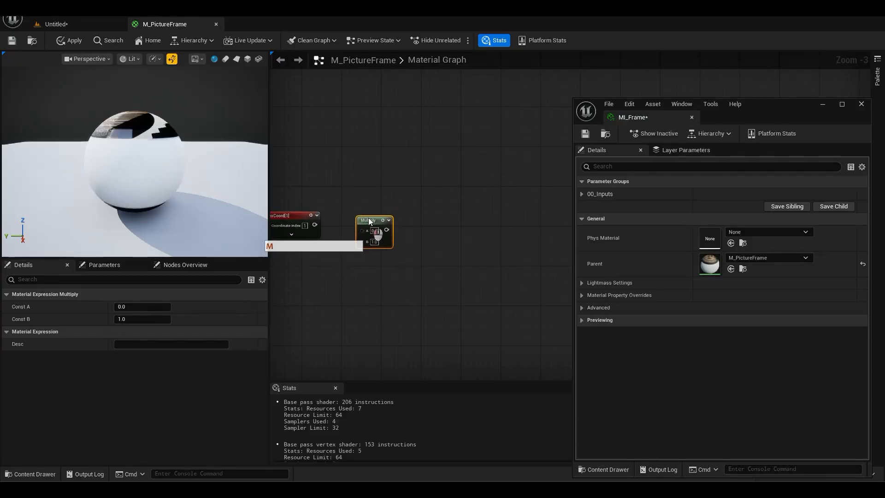
key("a")
left_click(438, 216)
scroll(346, 233, "up", 2)
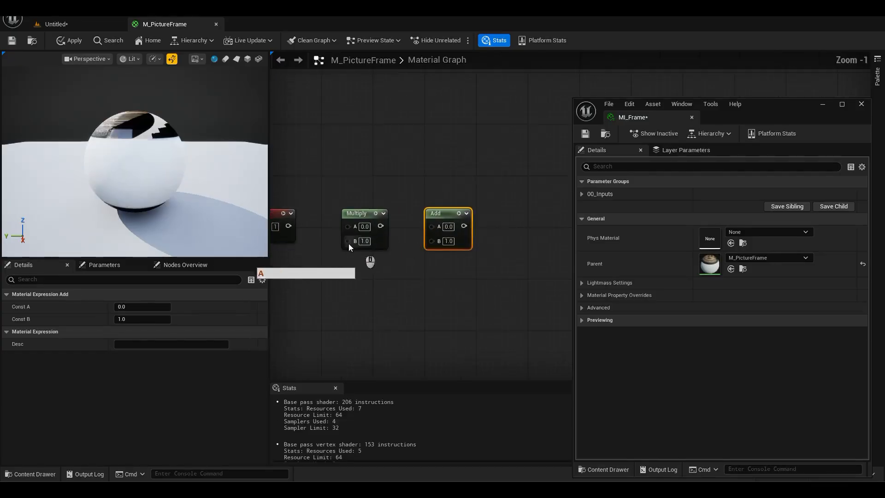
left_click_drag(321, 218, 381, 218)
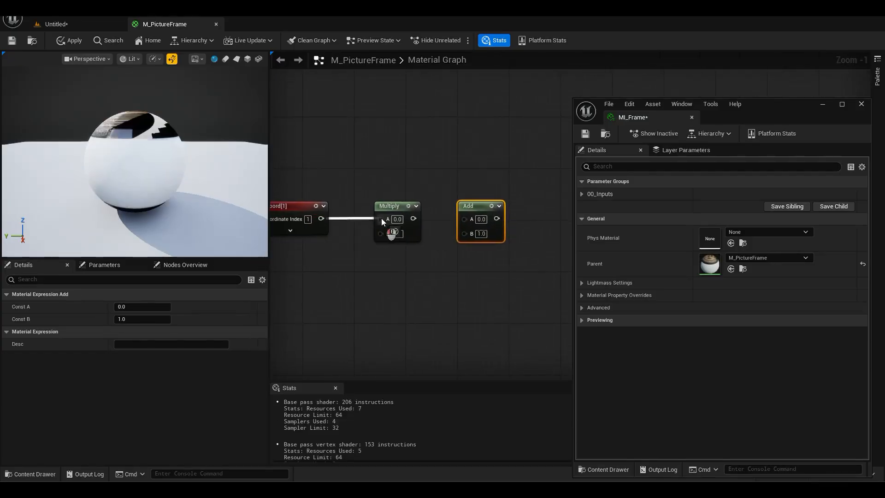
left_click(374, 246)
left_click_drag(413, 218, 465, 219)
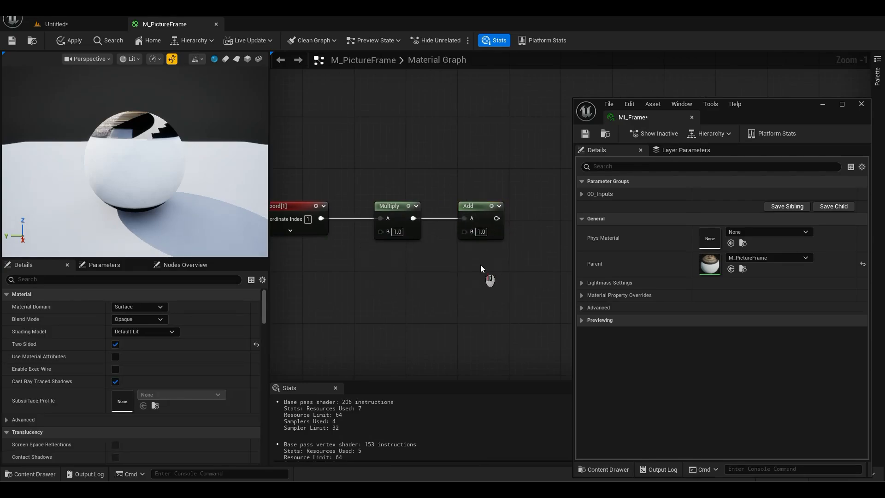
Insert a CustomRotator node between the Add result and the UVs input of the Pic1 texture sample
right_click_drag(471, 262, 400, 267)
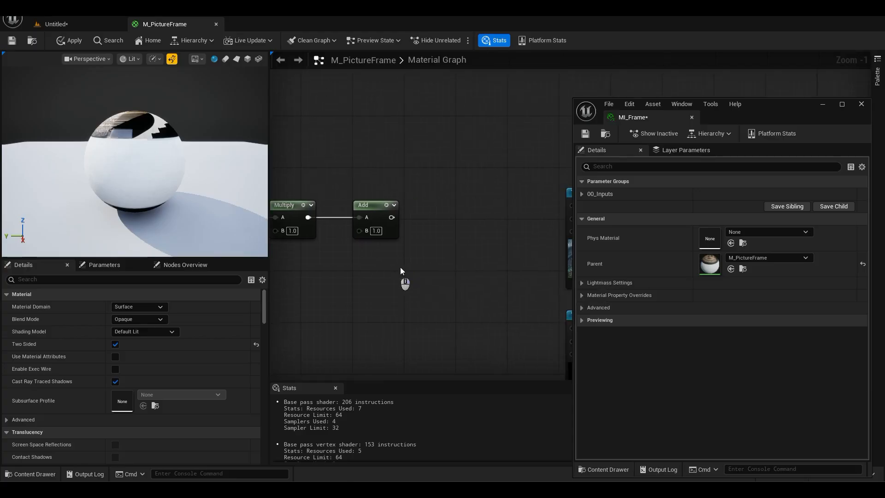
key("Tab")
type("rotator")
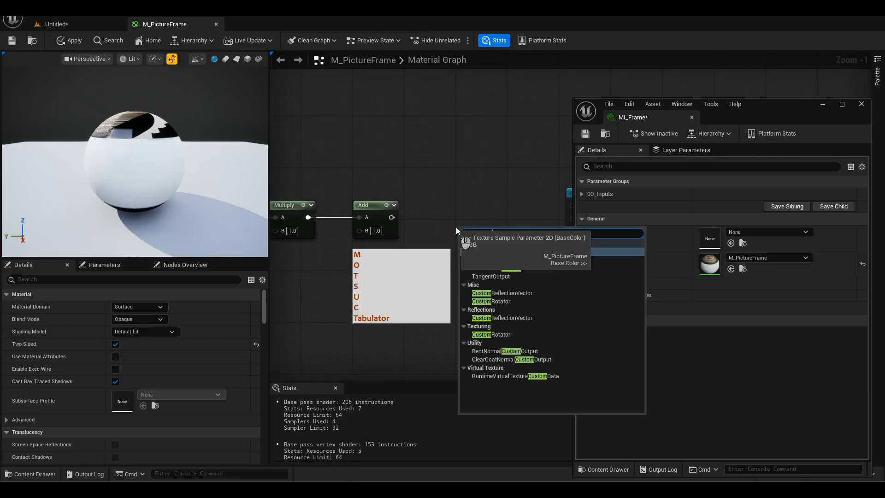
left_click(491, 261)
left_click_drag(494, 231, 462, 211)
left_click_drag(391, 217, 472, 206)
right_click_drag(482, 220, 406, 221)
left_click_drag(457, 216, 496, 209)
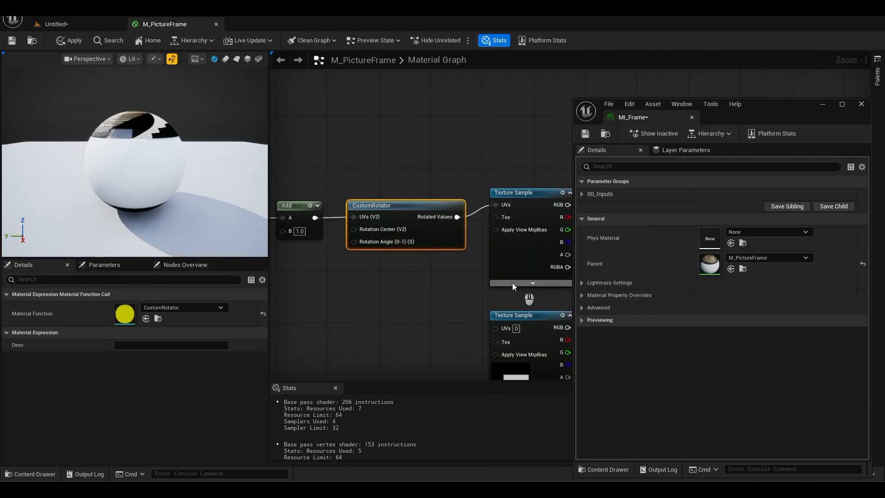
Create a vector parameter named UV Control below the TexCoord node
right_click_drag(342, 278, 504, 256)
scroll(429, 266, "down", 2)
right_click_drag(376, 264, 411, 255)
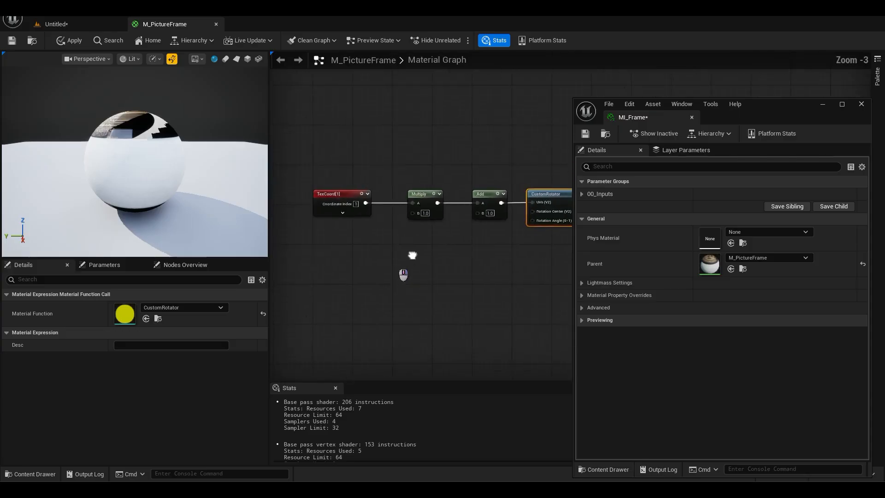
key("v")
left_click(324, 271)
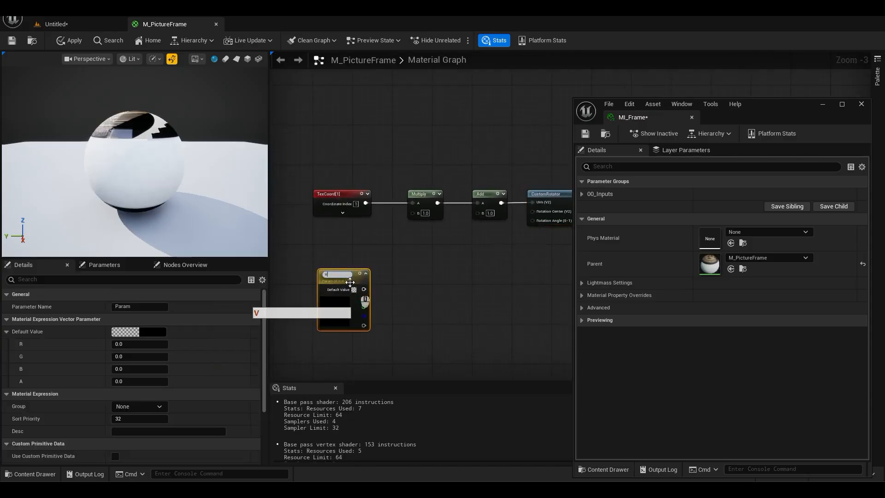
key("BackSpace")
type("UV Co")
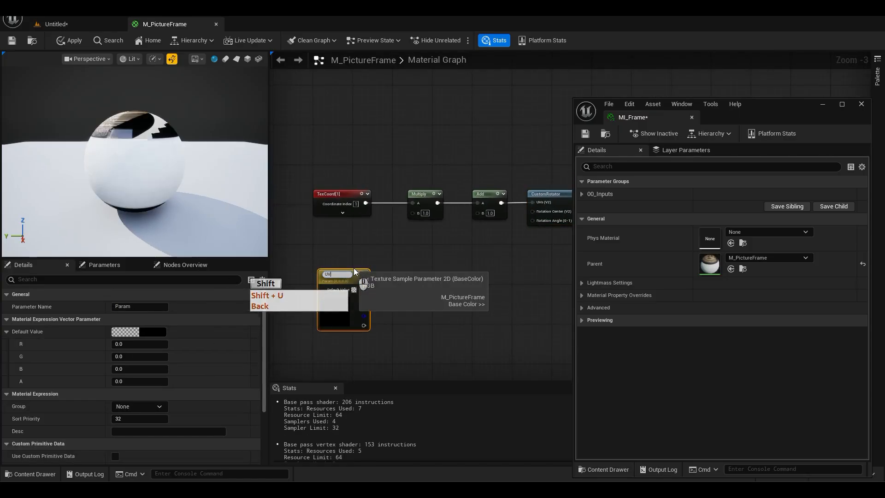
type("n")
Add an Append node beside UV Control and duplicate it to get a second one
key("Tab")
type("append")
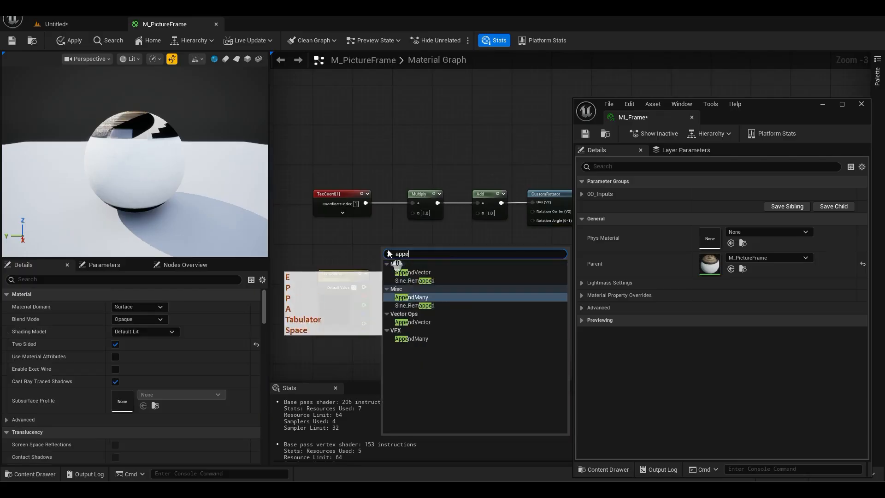
left_click(420, 287)
scroll(403, 256, "up", 1)
scroll(403, 256, "up", 2)
key("ctrl+d")
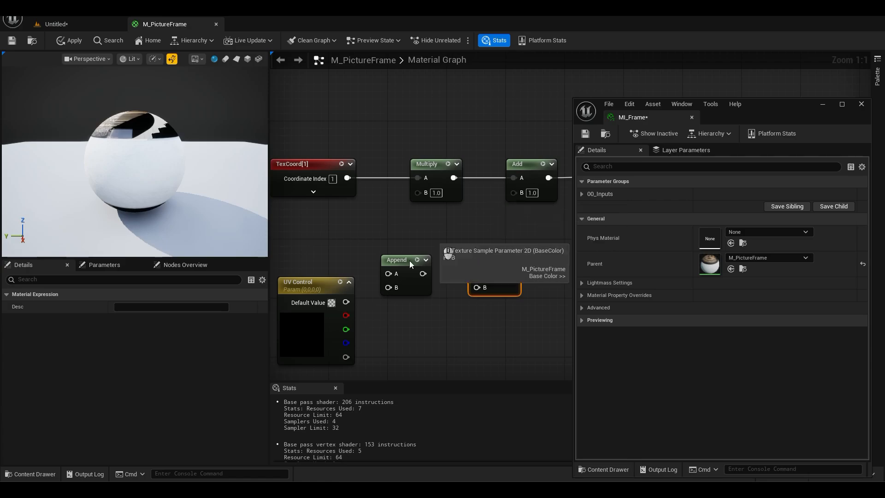
right_click_drag(388, 328, 417, 311)
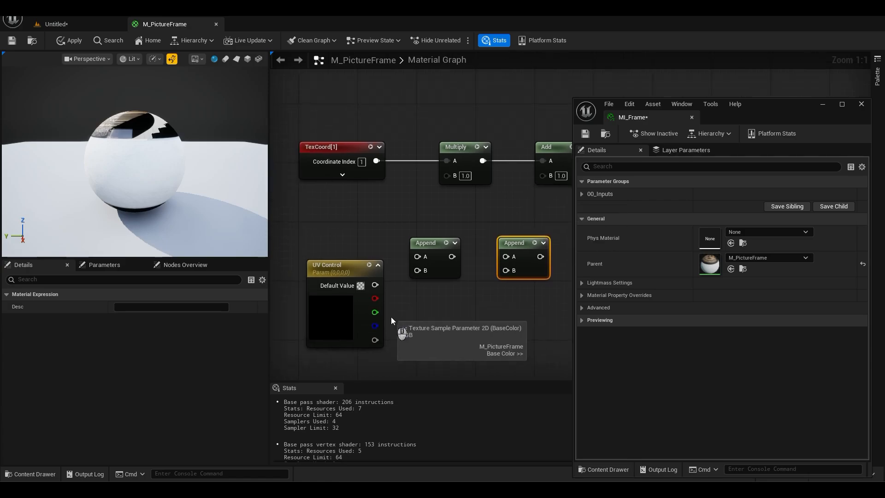
Shift the UV Control node aside and set its default values to R 1, G 1 and B -7
left_click_drag(335, 269, 306, 269)
left_click(126, 345)
type("1")
left_click(124, 359)
type("1")
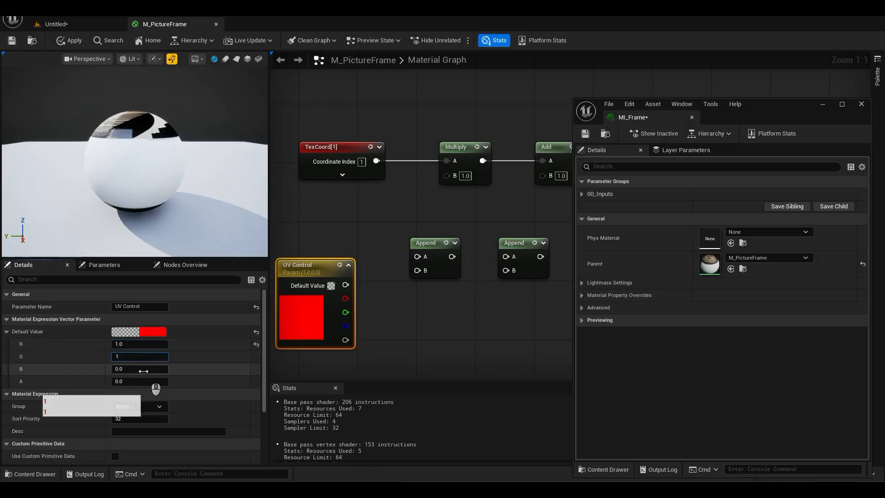
left_click(133, 368)
left_click_drag(132, 368, 20, 459)
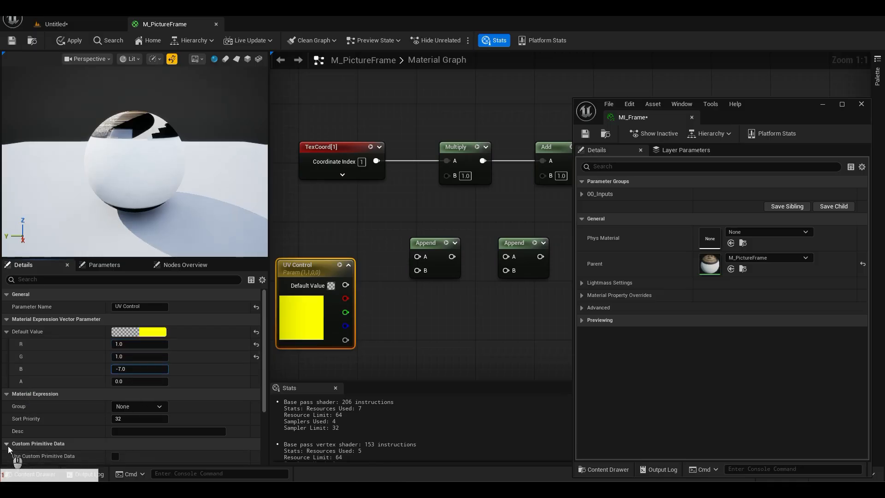
Name UV Control's R, G, B and A channels U Tiling, V Tiling, U offset and V offset
scroll(10, 444, "down", 5)
left_click(123, 421)
type("U Tiling")
left_click(116, 433)
type("V Tiling")
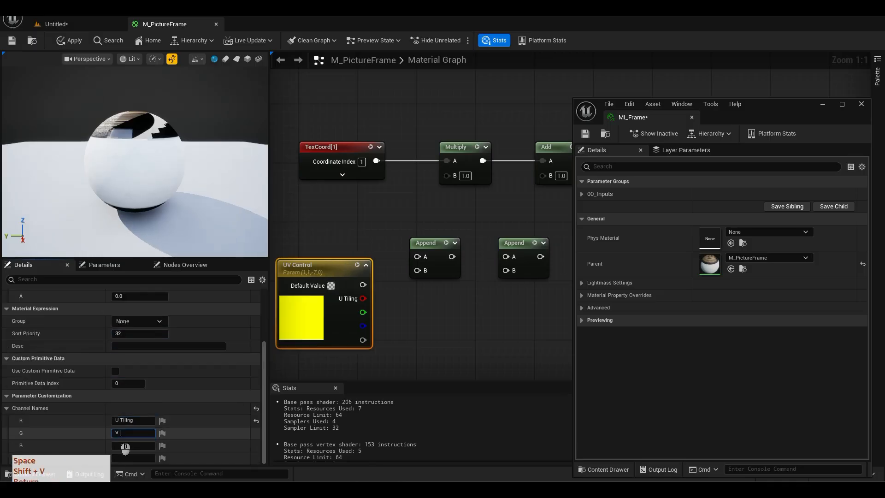
key("Return")
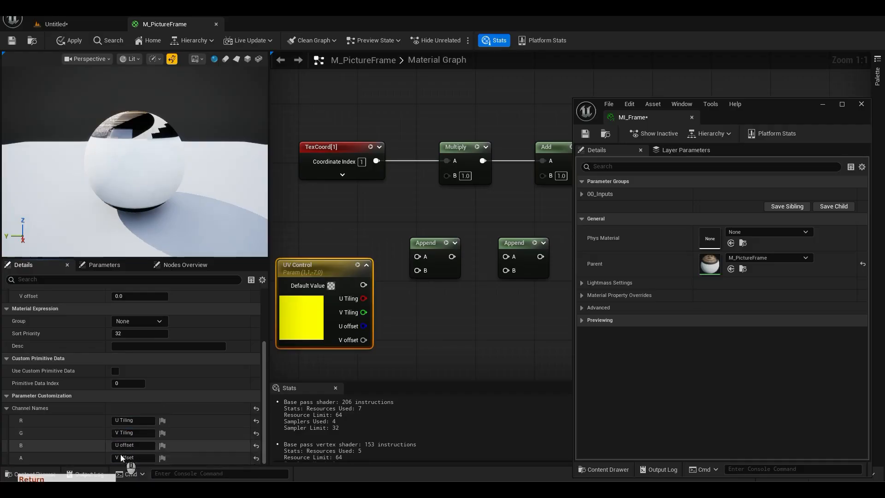
Connect U offset and V offset to the second Append's A and B, and feed its result into Add's B input
left_click(416, 317)
left_click_drag(361, 329, 505, 257)
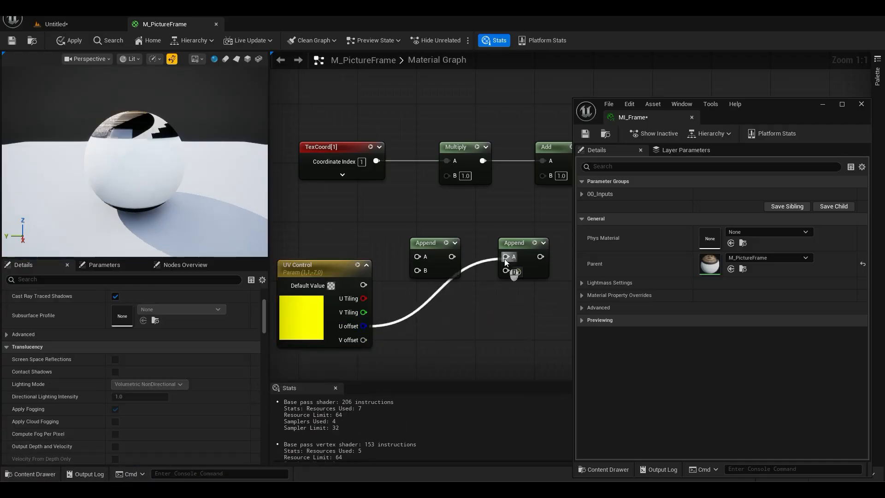
left_click_drag(363, 340, 506, 271)
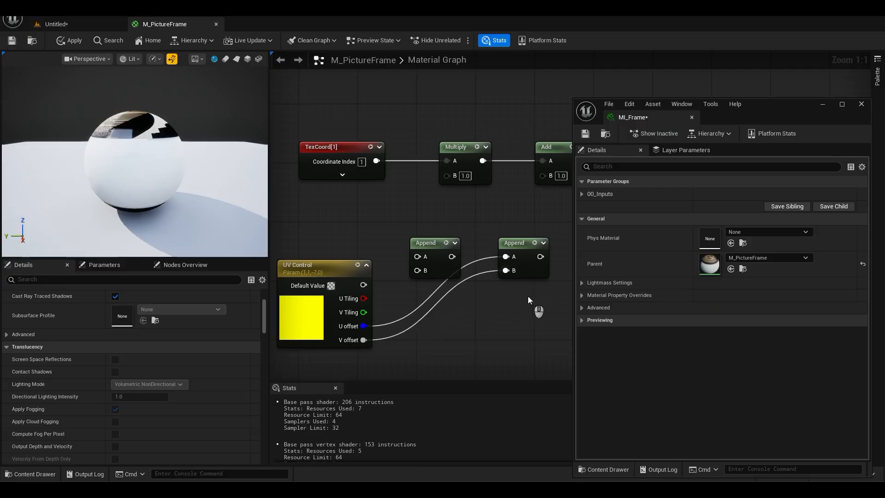
right_click_drag(527, 296, 430, 346)
left_click_drag(442, 306, 441, 223)
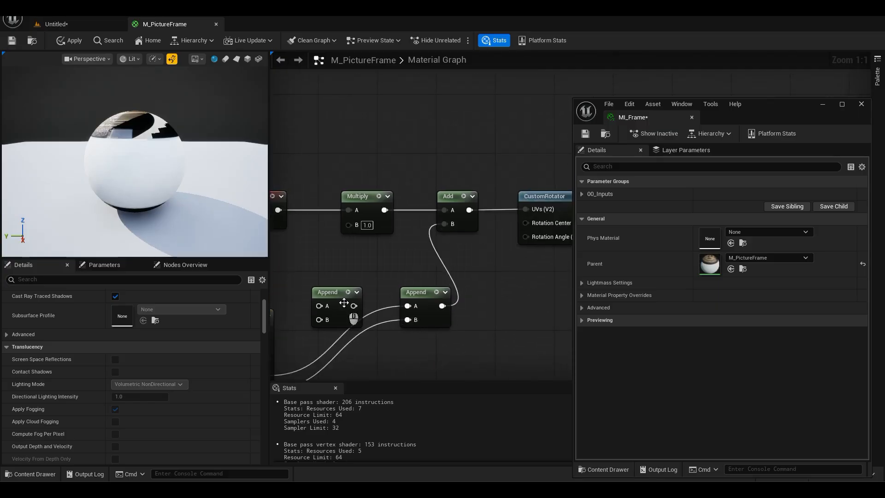
Connect U Tiling and V Tiling to the first Append's A and B inputs and tidy the node positions
right_click_drag(344, 302, 529, 250)
left_click_drag(409, 270, 364, 263)
left_click_drag(400, 289, 478, 253)
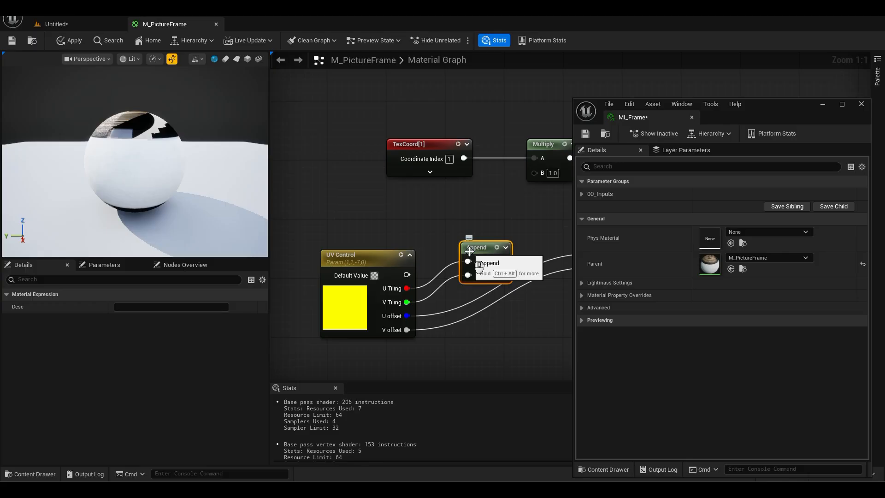
left_click(445, 218)
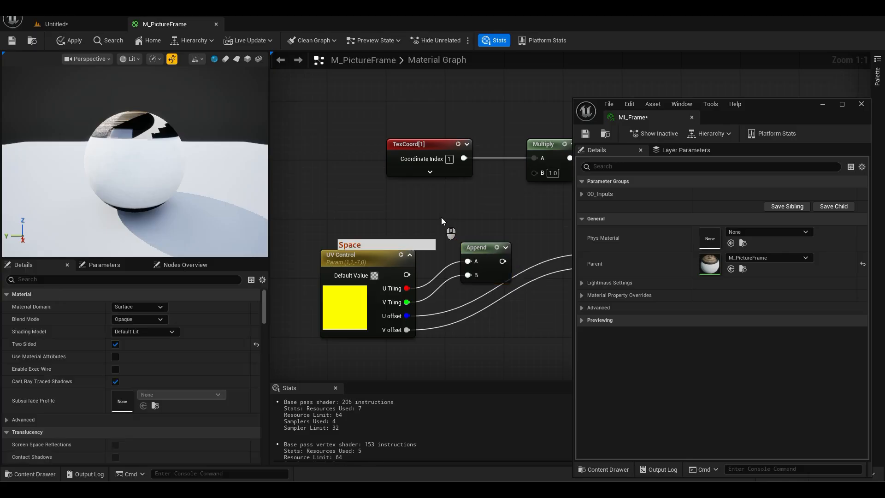
Add a static switch parameter named uniform Tile? beside the first Append node
key("Tab")
type("uniform Tile")
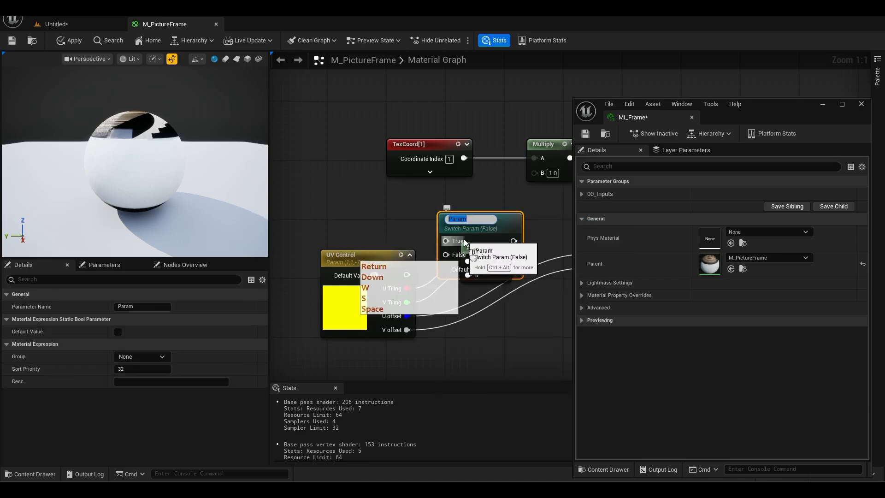
key("Return")
Enable uniform Tile? by default, feeding U Tiling into its True input and the first Append's result into its False input
left_click_drag(448, 257, 463, 272)
left_click_drag(361, 257, 288, 257)
left_click_drag(452, 278, 461, 230)
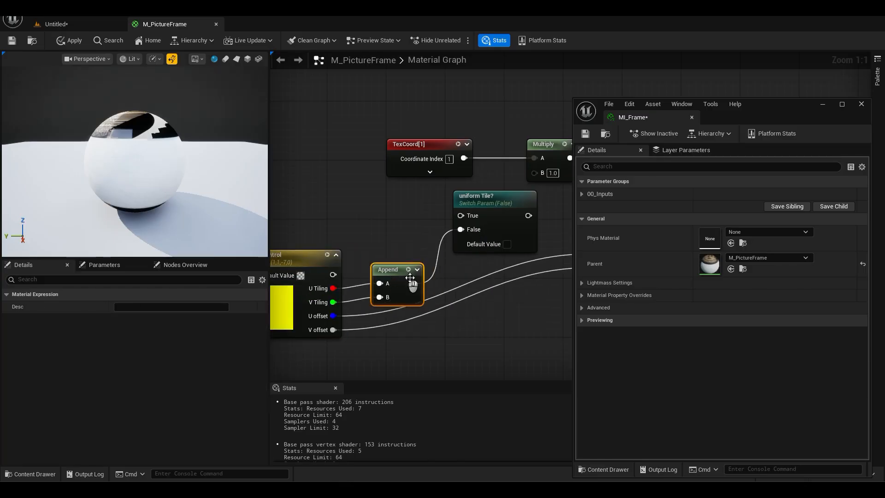
left_click(507, 243)
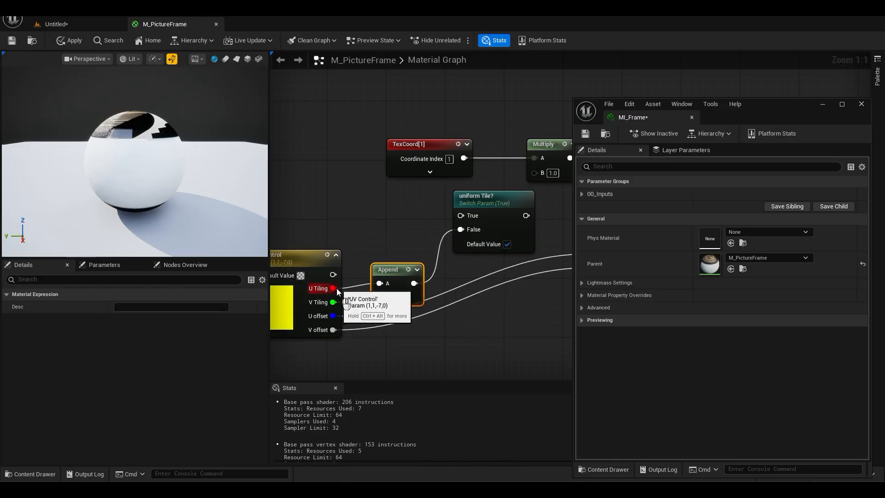
left_click_drag(333, 289, 460, 216)
Connect the uniform Tile? output to Multiply's B input and tidy the UV node positions
right_click_drag(532, 212, 404, 233)
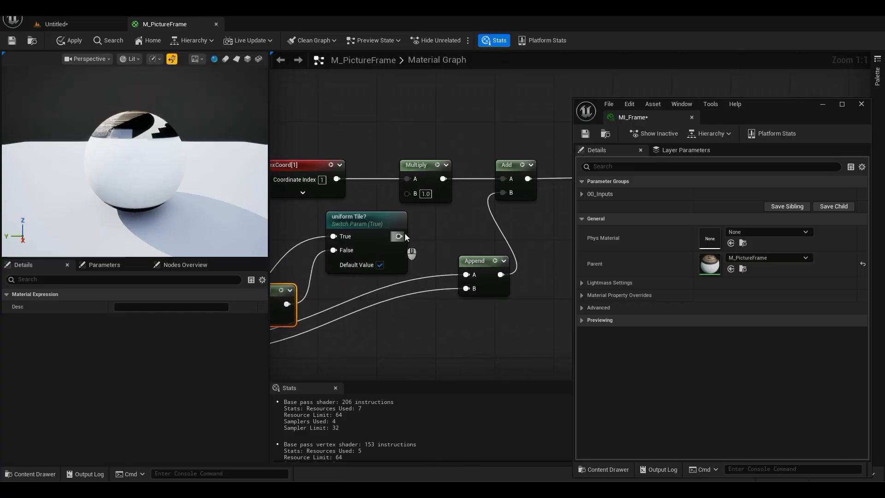
scroll(406, 215, "down", 6)
left_click_drag(419, 199, 291, 303)
left_click_drag(304, 263, 305, 232)
left_click(319, 253)
scroll(354, 211, "up", 4)
mouse_move(357, 220)
left_mouse_down()
mouse_move(355, 242)
mouse_move(354, 226)
left_mouse_up()
scroll(408, 277, "down", 3)
right_click_drag(412, 280, 348, 227)
left_click_drag(473, 220, 488, 182)
right_click_drag(486, 215, 466, 178)
Add a Lerp node in the empty graph area beyond the picture, mask and BaseColor textures
right_click_drag(442, 261, 339, 259)
left_click(435, 203)
key("Tab")
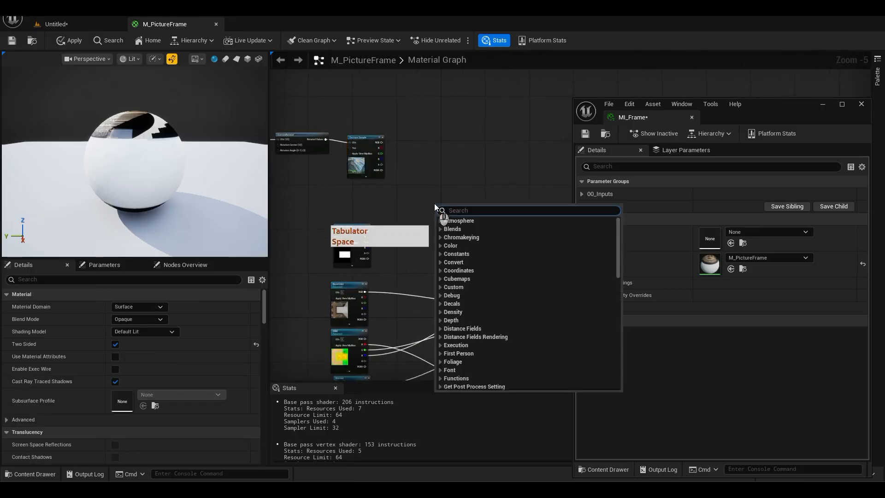
type("lerp")
key("Return")
Connect BaseColor's RGB to Lerp's A, the picture texture's RGB to B, and the mask's RGB to Alpha
scroll(398, 275, "up", 2)
left_click_drag(336, 305, 467, 162)
left_click(307, 298)
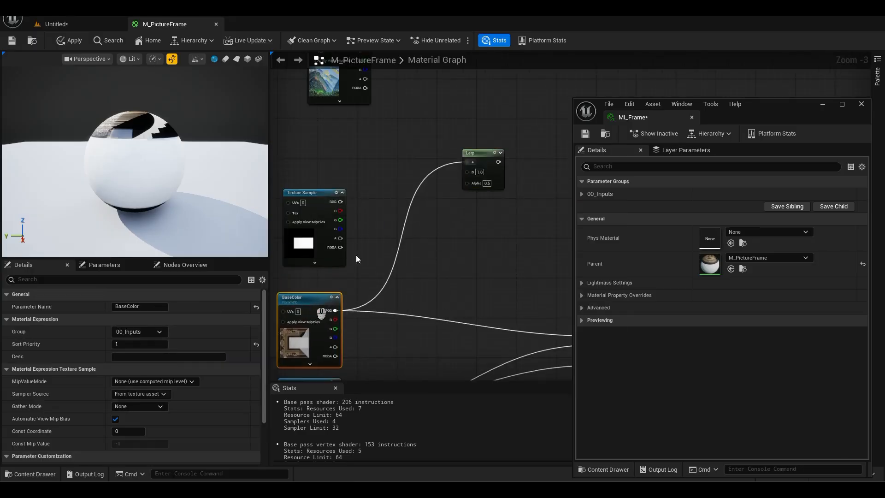
right_click_drag(433, 186, 439, 273)
left_click_drag(371, 131, 476, 258)
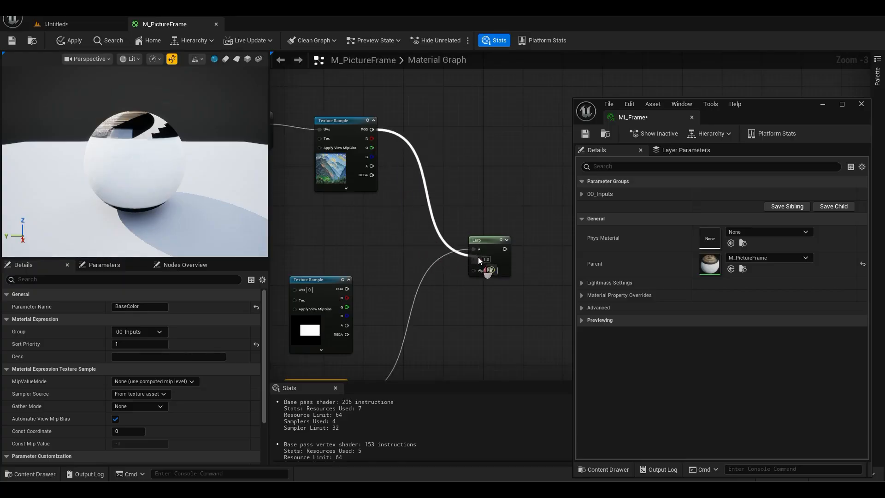
left_click_drag(347, 289, 424, 277)
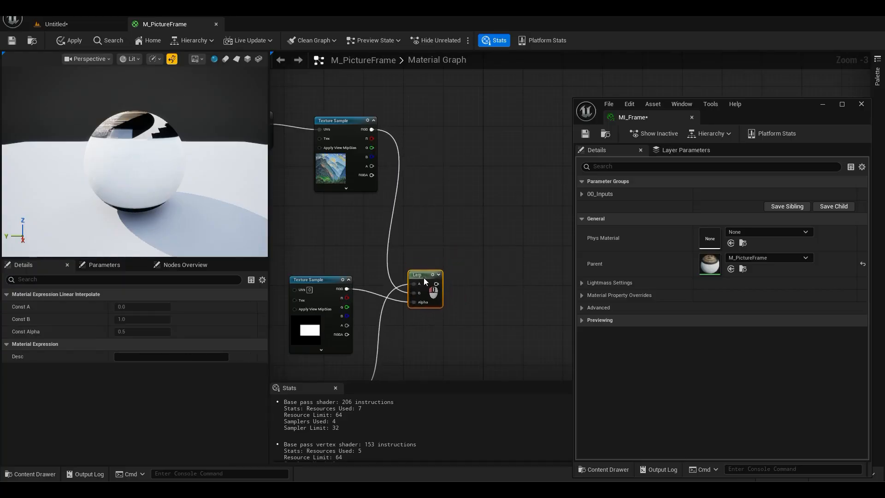
Position the Lerp beside the mask texture and connect its output to the material's Base Color input
left_click_drag(423, 277, 421, 282)
left_click_drag(314, 210, 435, 312)
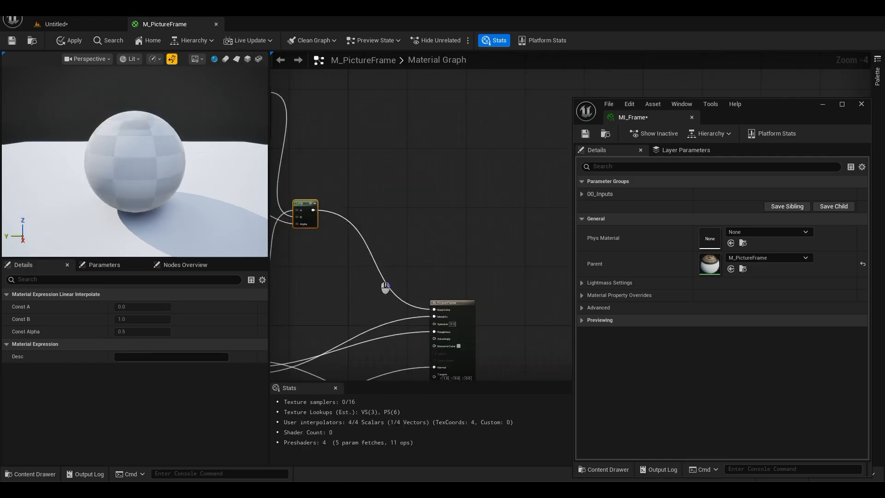
right_click_drag(418, 302, 491, 280)
left_click_drag(521, 284, 524, 269)
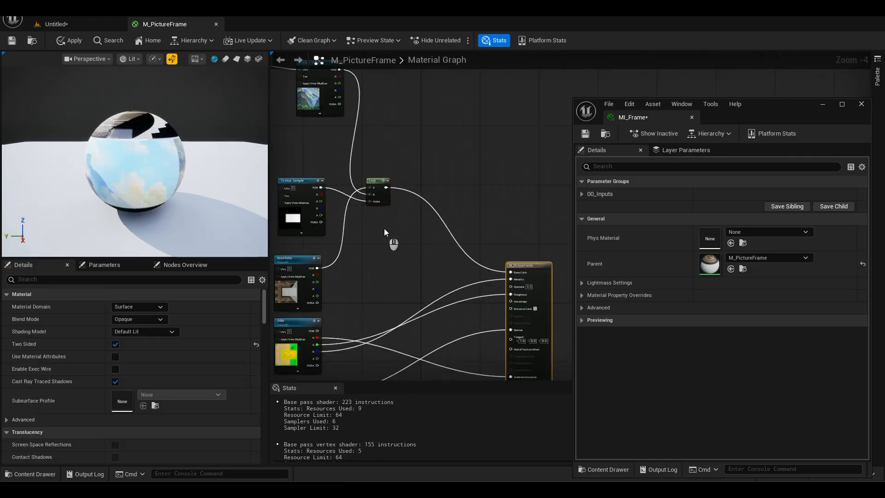
Use the FrameModel static mesh for the material preview and orbit around it
scroll(349, 205, "up", 3)
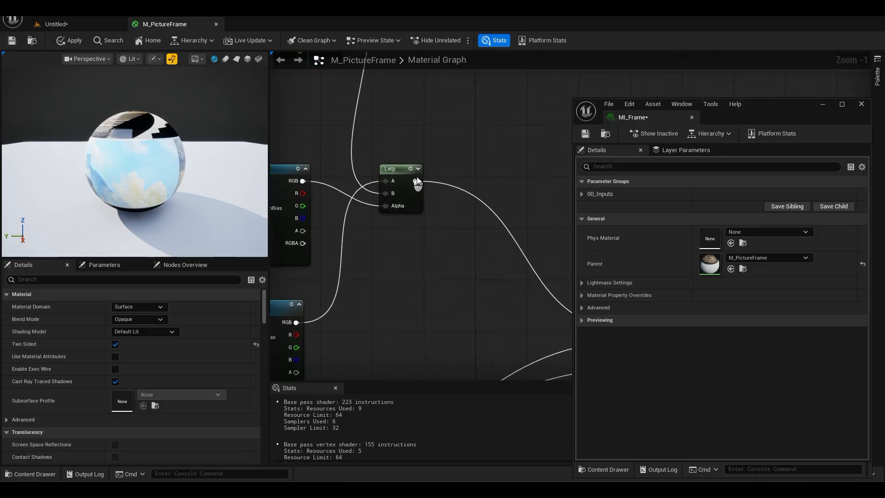
key("ctrl+space")
left_click(369, 397)
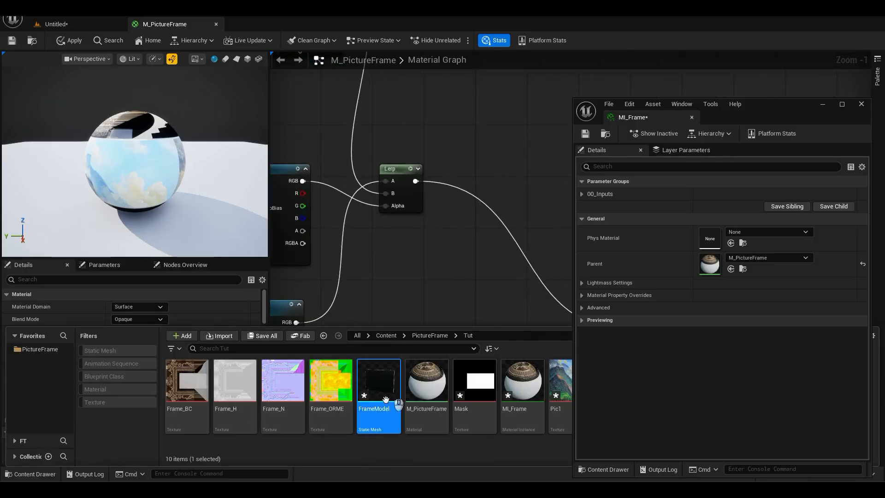
left_click(348, 238)
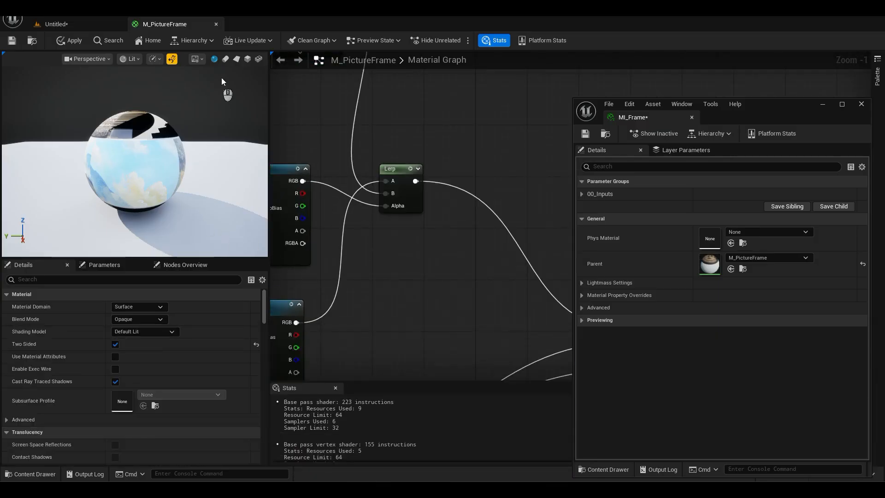
left_click(259, 59)
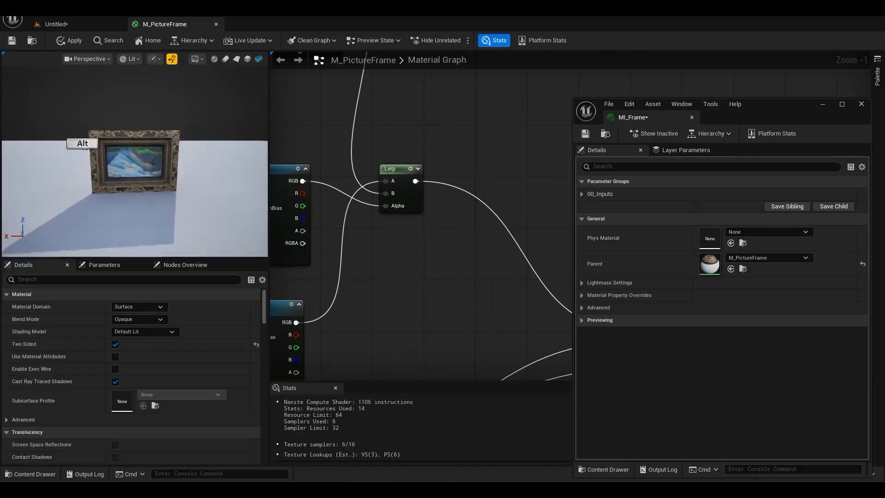
left_click_drag(103, 130, 183, 172, "alt")
Try swapping the Lerp sources, with the picture texture into A and BaseColor into B, and check the preview
right_click_drag(325, 229, 416, 234)
left_click_drag(368, 249, 349, 255)
left_click_drag(387, 327, 479, 201)
right_click_drag(454, 162, 428, 264)
left_click_drag(400, 83, 452, 291)
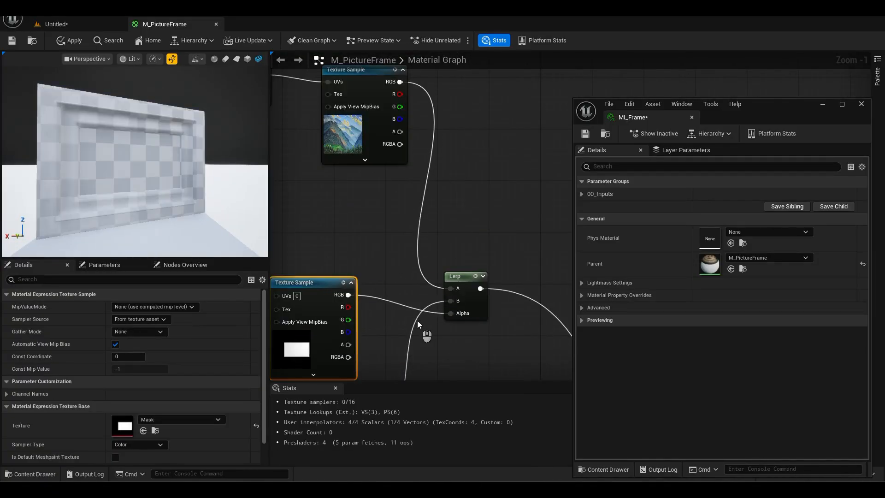
left_click_drag(150, 183, 84, 183, "alt")
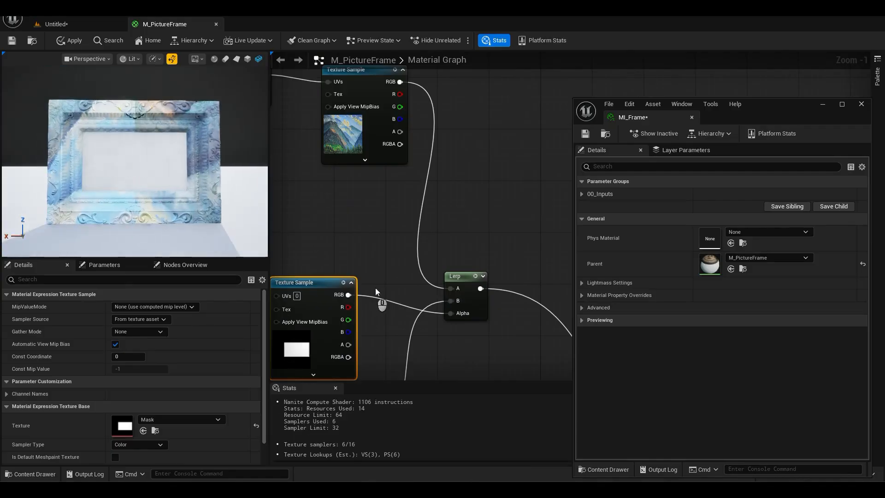
Reconnect BaseColor to Lerp's A and the picture texture to B, and orbit the frame preview
right_click_drag(375, 292, 364, 260)
left_click_drag(355, 272, 445, 130)
right_click_drag(448, 132, 431, 256)
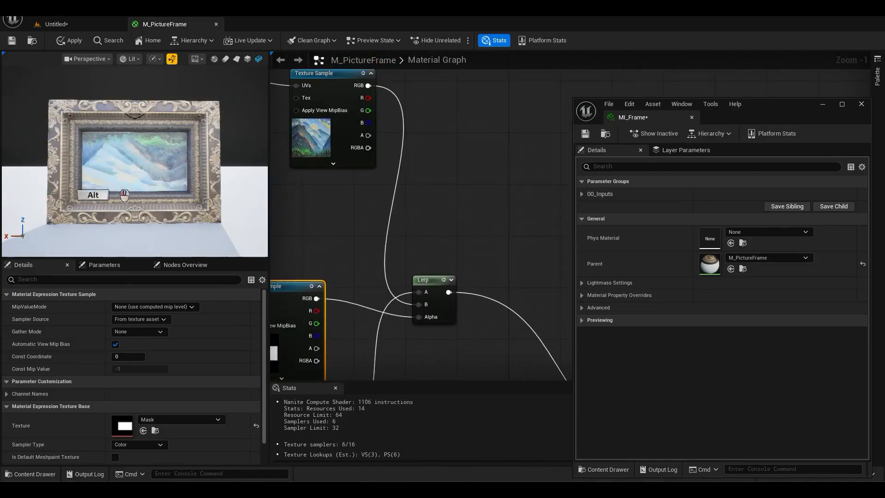
mouse_move(113, 179)
left_mouse_down("alt")
mouse_move(131, 181)
mouse_move(88, 179)
left_mouse_up("alt")
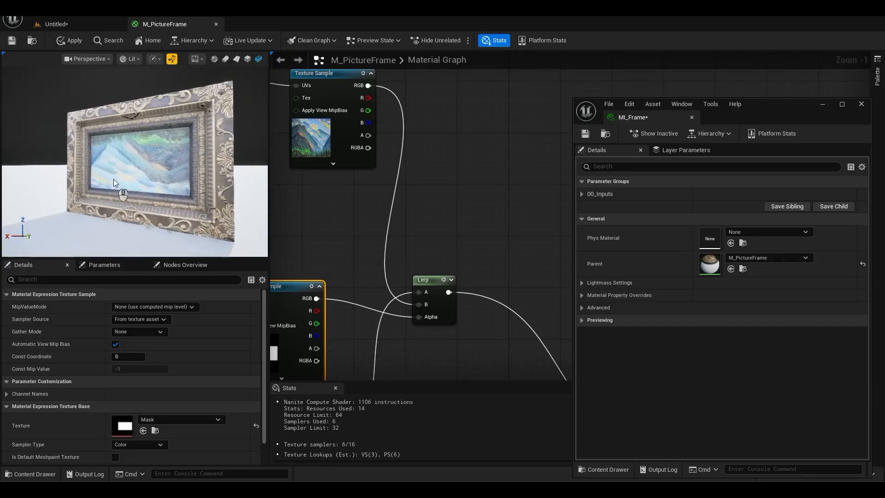
Move the picture's texture sample down to sit directly above the mask texture sample
scroll(399, 230, "down", 4)
right_click_drag(387, 249, 489, 205)
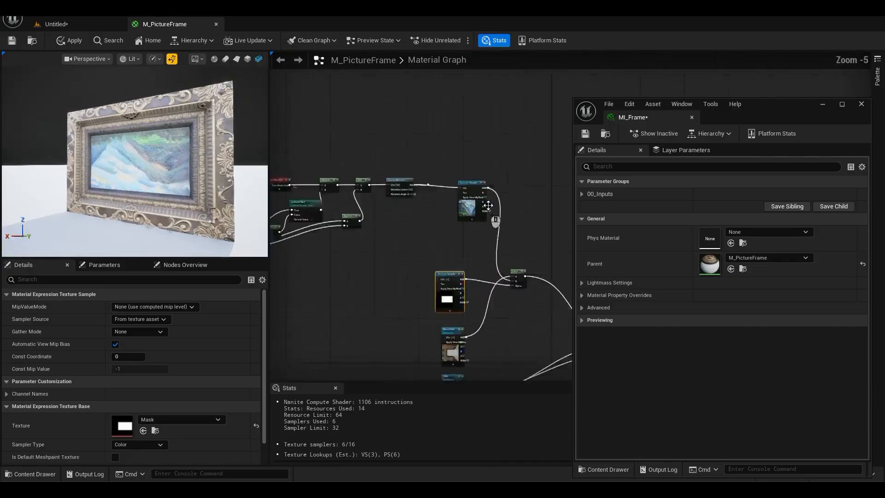
scroll(488, 206, "up", 2)
left_click_drag(466, 165, 427, 242)
scroll(427, 242, "down", 2)
right_click_drag(427, 242, 525, 220)
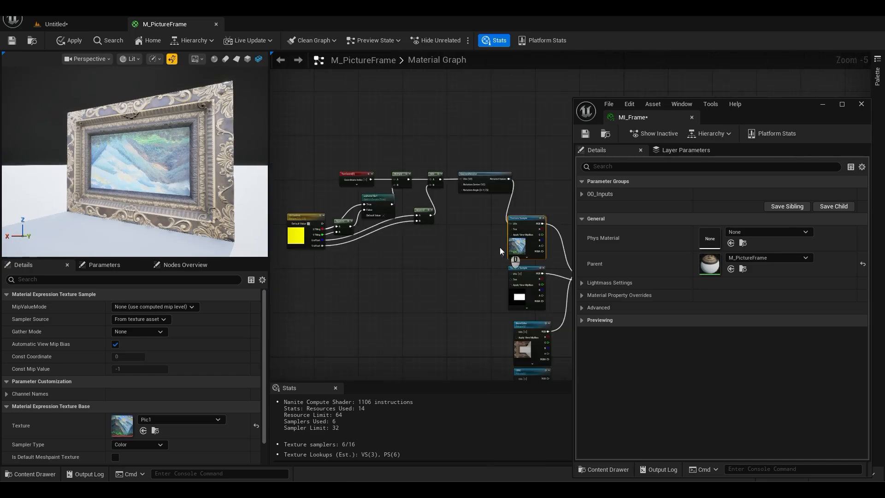
Convert the picture and mask texture samples to parameters named Image and Mask
scroll(385, 237, "up", 3)
right_click(454, 206)
left_click(472, 89)
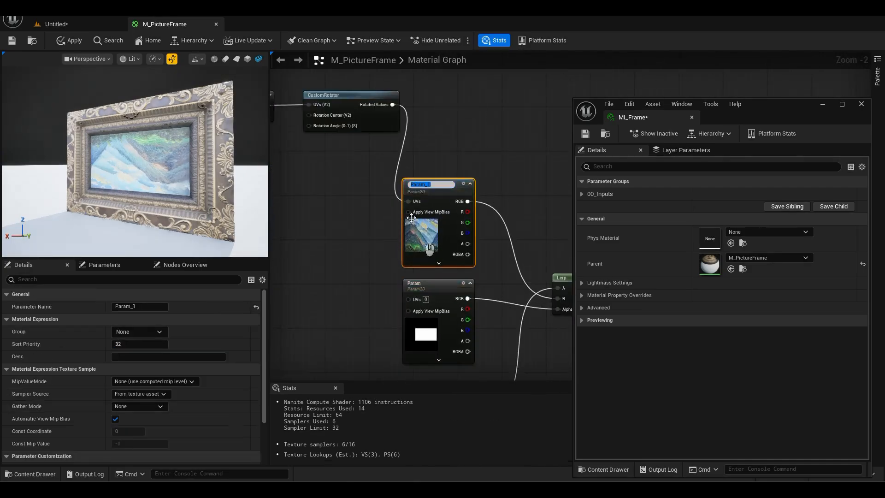
left_click(479, 163)
left_click(429, 186)
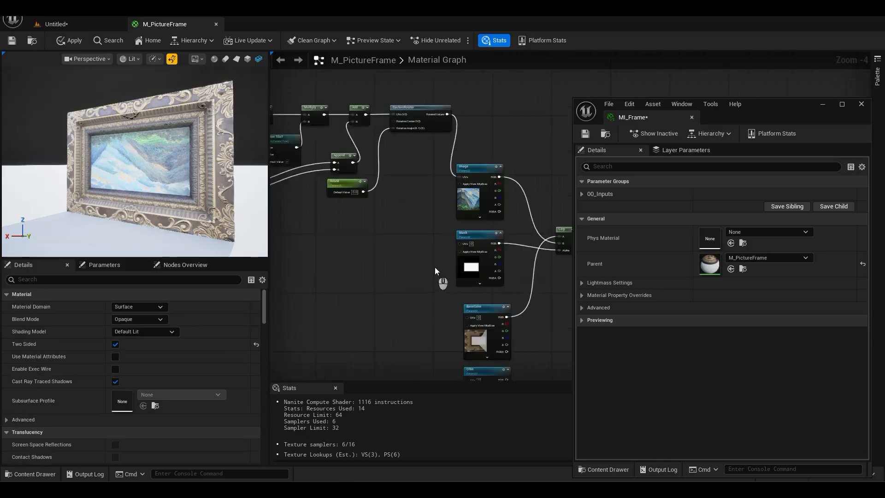
Examine the Rotate scalar parameter's settings and its connection to CustomRotator's Rotation Angle input
scroll(435, 267, "up", 4)
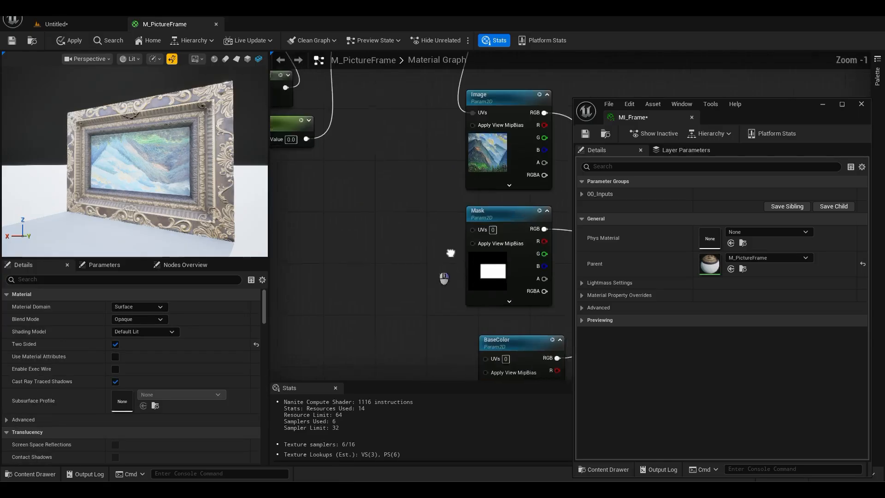
scroll(427, 187, "down", 1)
right_click_drag(361, 178, 450, 249)
scroll(358, 231, "up", 3)
left_click(375, 255)
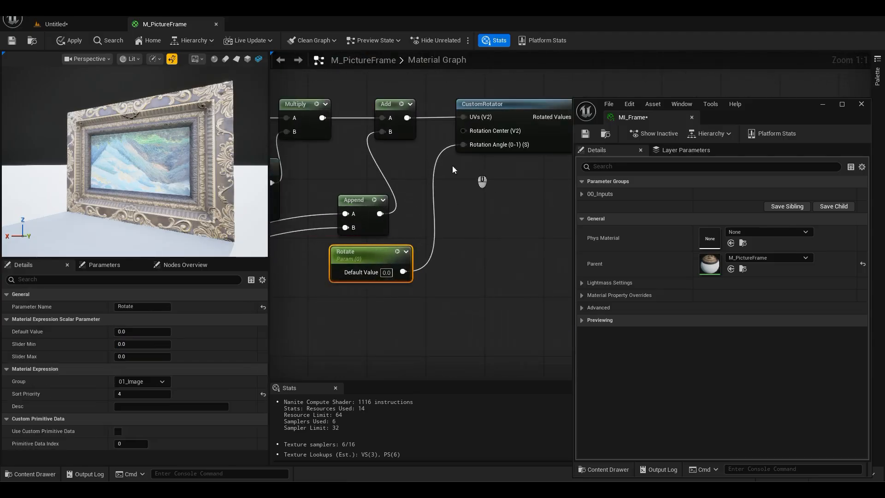
right_click_drag(452, 165, 339, 175)
scroll(394, 236, "down", 4)
right_click_drag(322, 285, 386, 267)
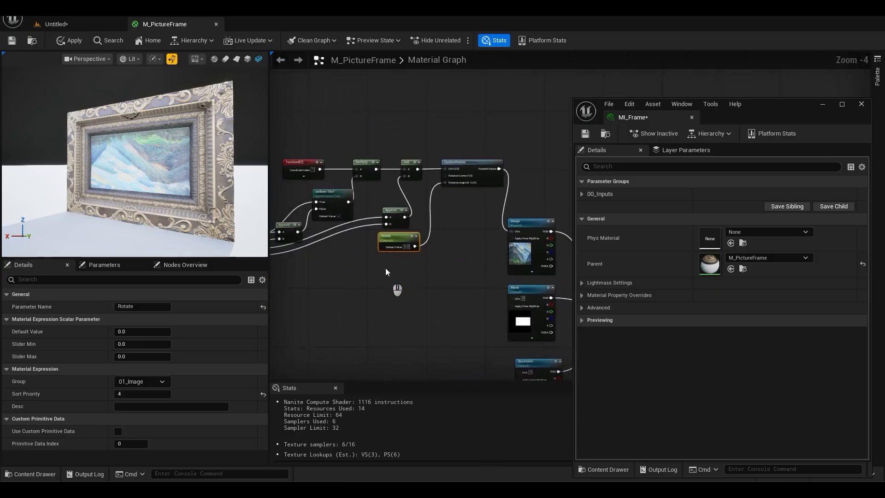
Test the Rotate parameter's default value at 0.5 and 0.2, and reset it to 0
scroll(398, 247, "up", 4)
key("ctrl+a")
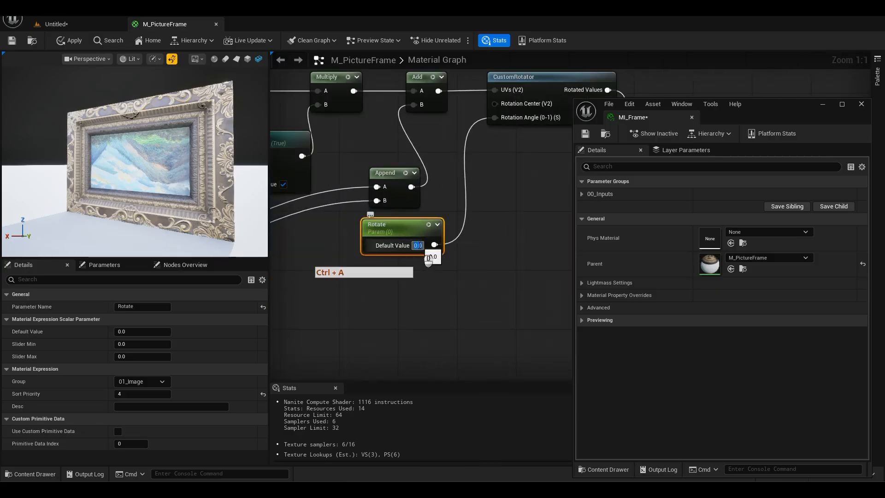
type(".5")
key("Return")
type(".2")
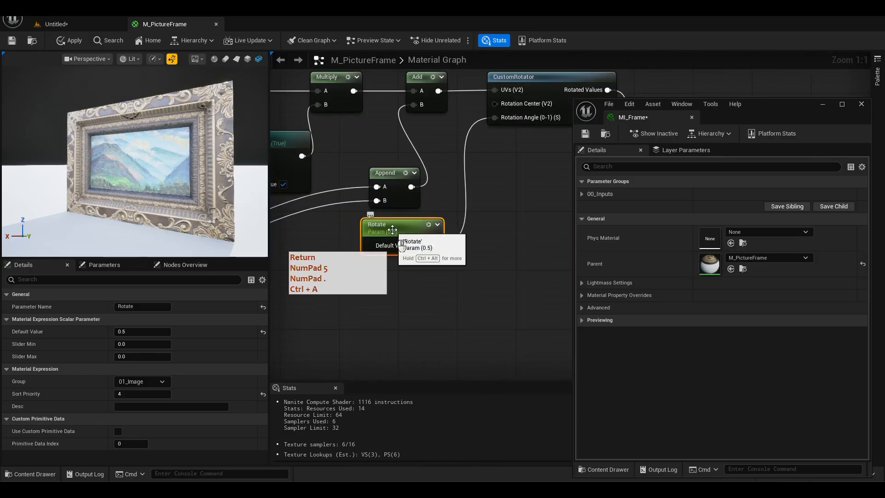
key("Return")
type("0")
key("Return")
Save the M_PictureFrame material and toggle the 00_Inputs parameter group in MI_Frame
scroll(402, 267, "down", 4)
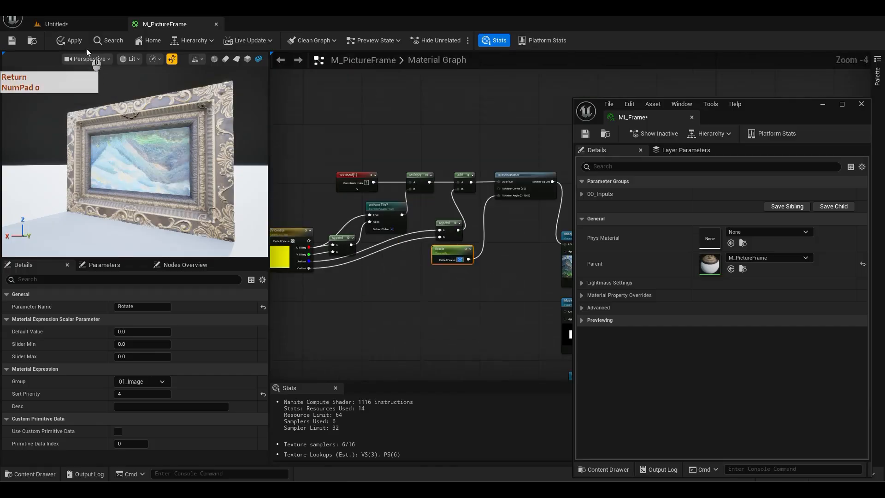
left_click(12, 40)
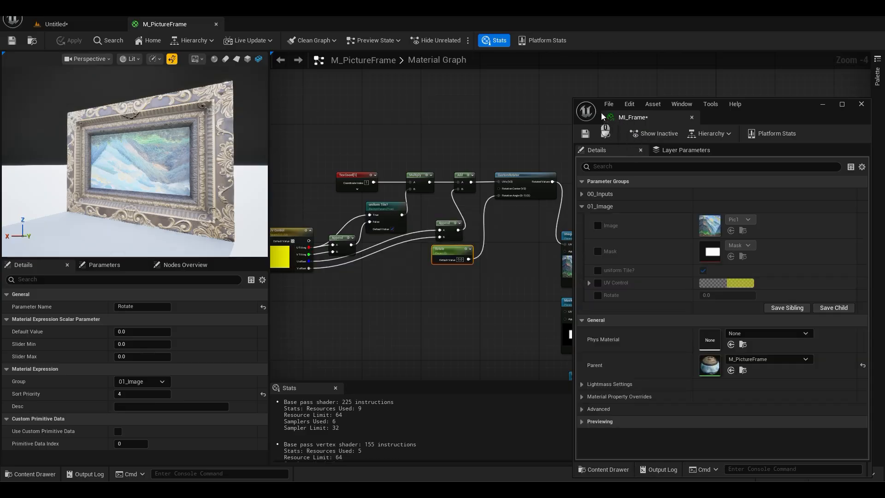
left_click(583, 196)
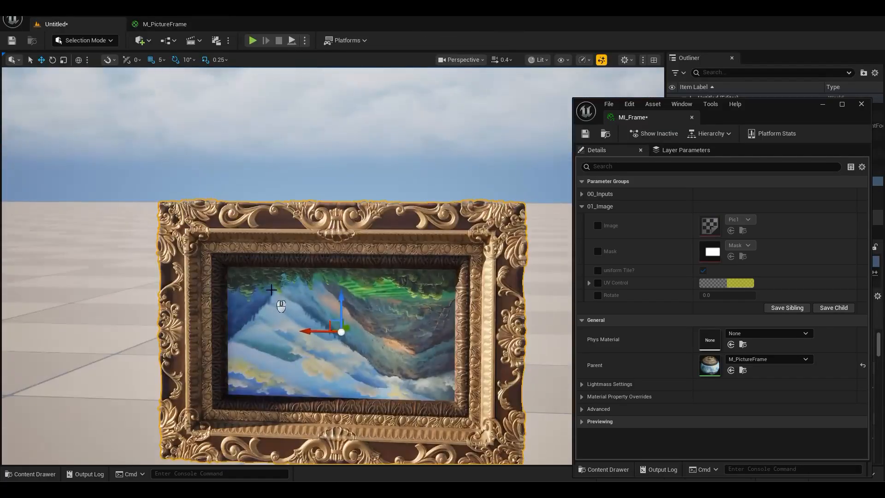
Focus the level view on the frame and override MI_Frame's Rotate parameter with 0.5
key("f")
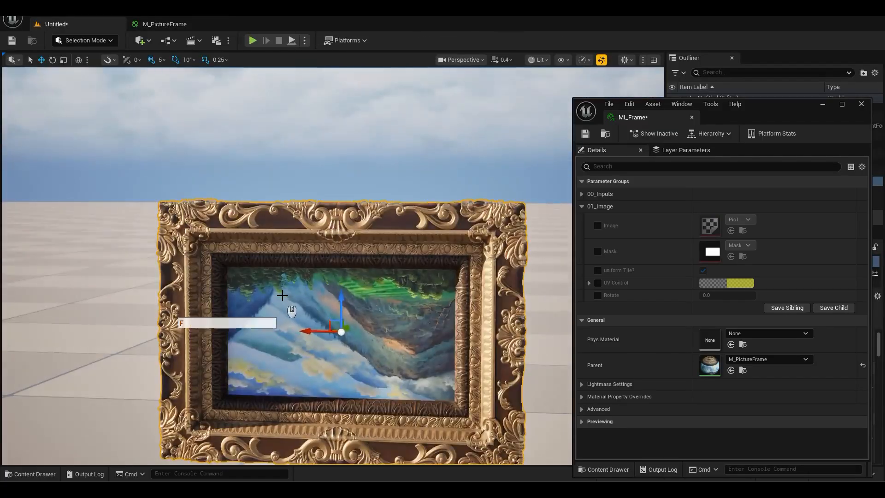
left_click_drag(282, 295, 356, 275, "alt")
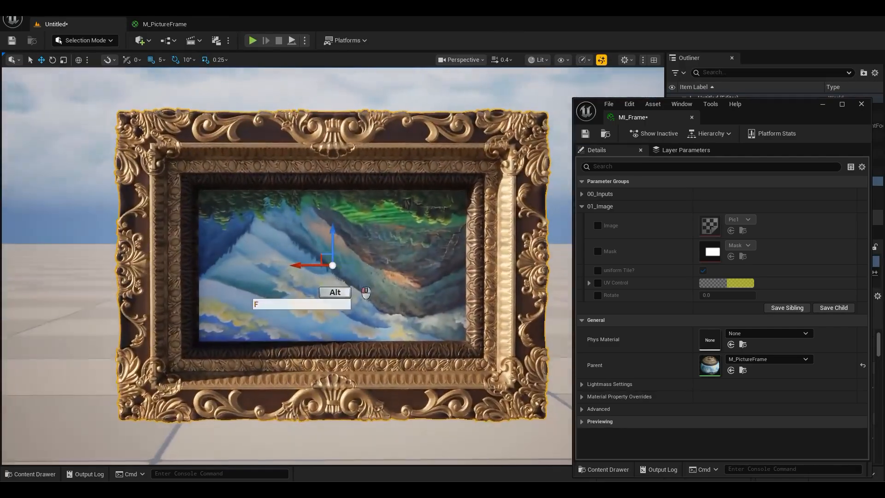
left_click(598, 295)
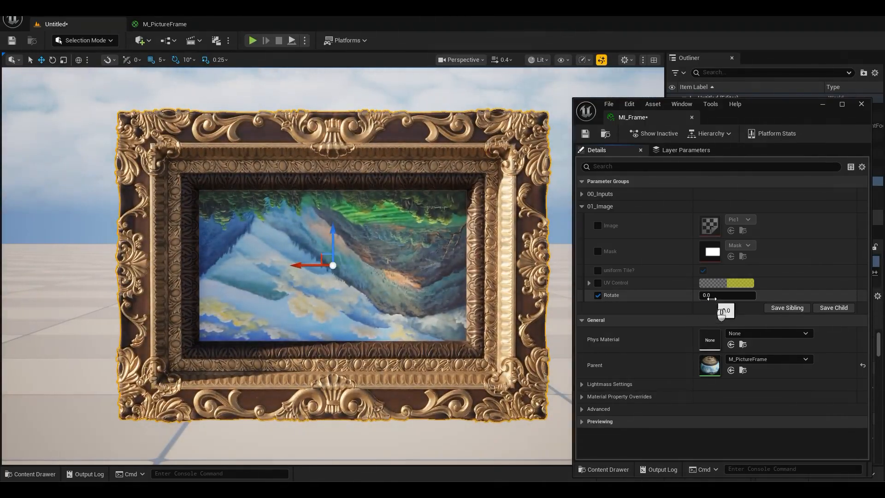
type(".5")
key("Return")
left_click_drag(410, 276, 425, 258, "alt")
Override MI_Frame's Image parameter with the Pic2 texture and view the frame in the level
left_click(596, 226)
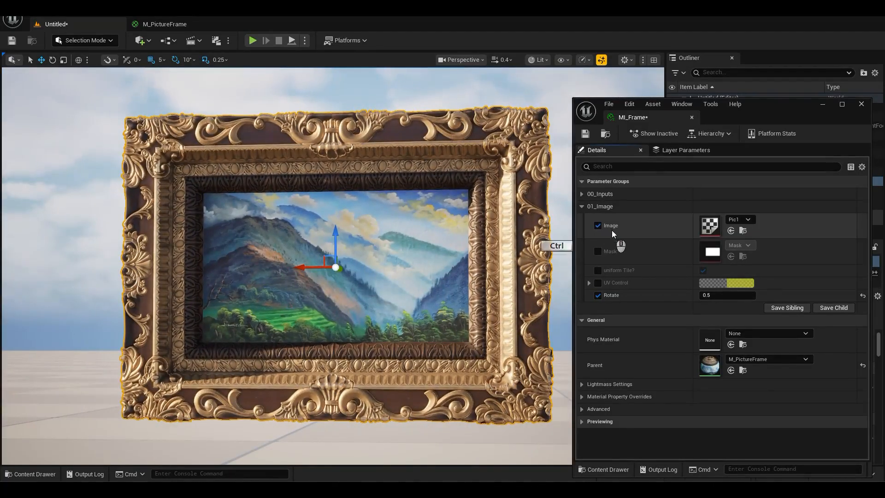
key("ctrl+space")
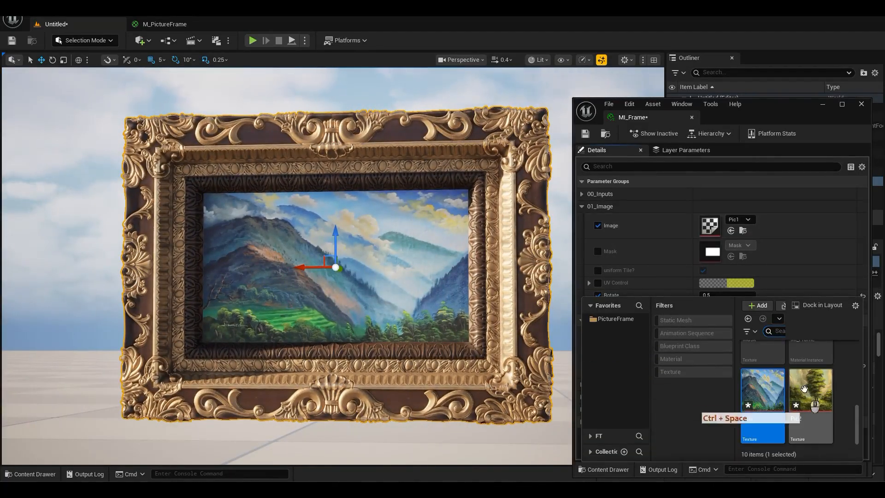
mouse_move(804, 389)
left_mouse_down()
mouse_move(730, 227)
mouse_move(710, 225)
left_mouse_up()
mouse_move(562, 253)
left_mouse_down("alt")
mouse_move(479, 282)
mouse_move(507, 291)
mouse_move(424, 303)
mouse_move(609, 154)
left_mouse_up("alt")
key("f")
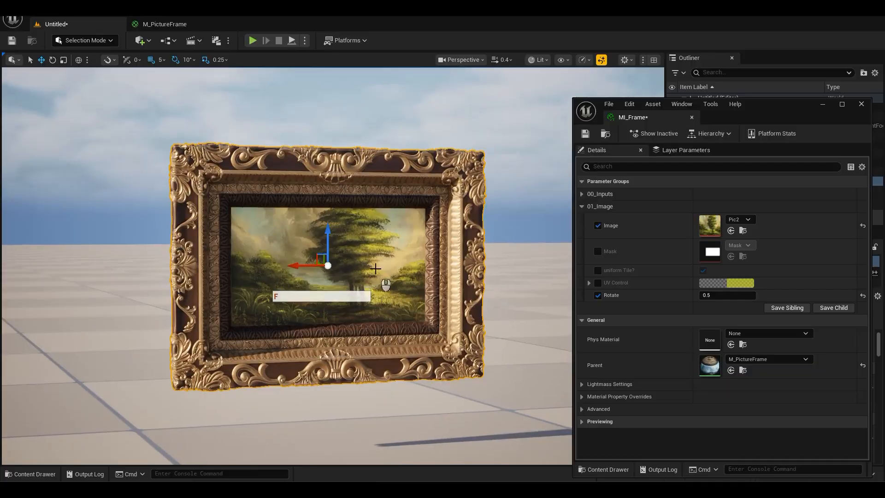